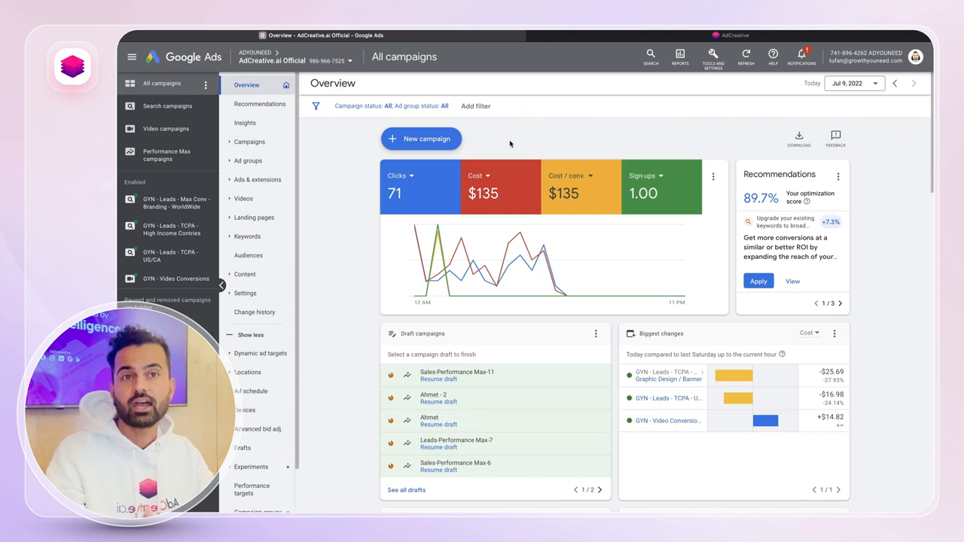
- Open the account's campaign list and start creating a new campaign
{"action": "left_click", "coordinate": [249, 142]}
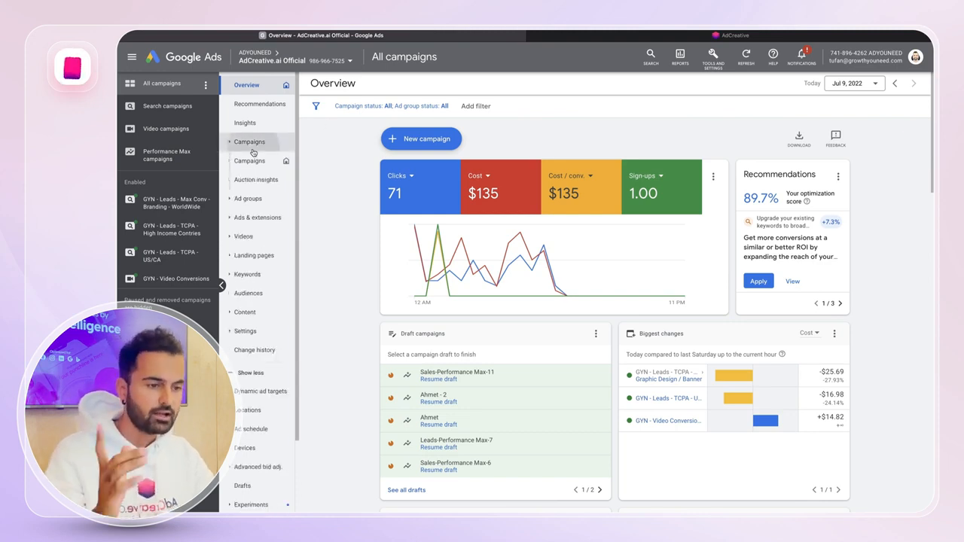
{"action": "left_click", "coordinate": [259, 165]}
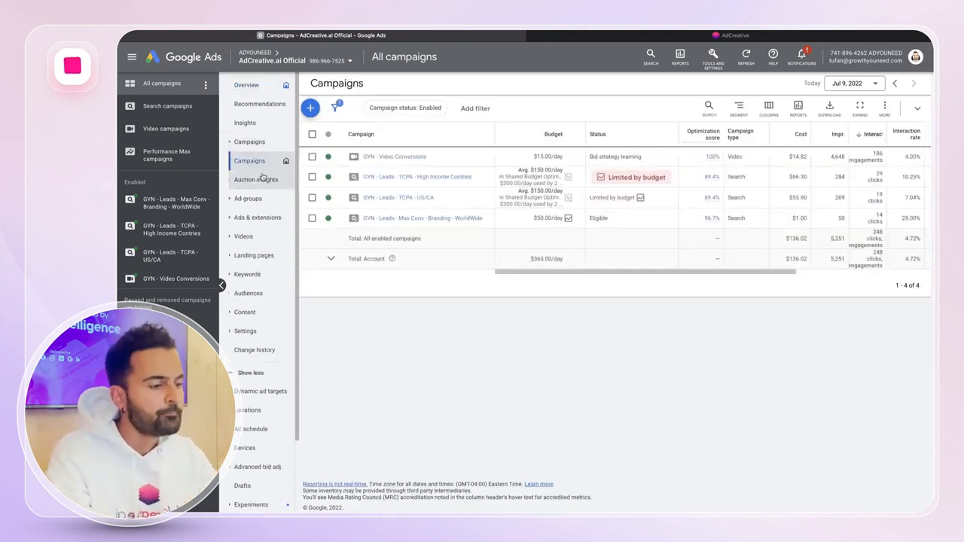
{"action": "left_click", "coordinate": [310, 110]}
{"action": "left_click", "coordinate": [336, 124]}
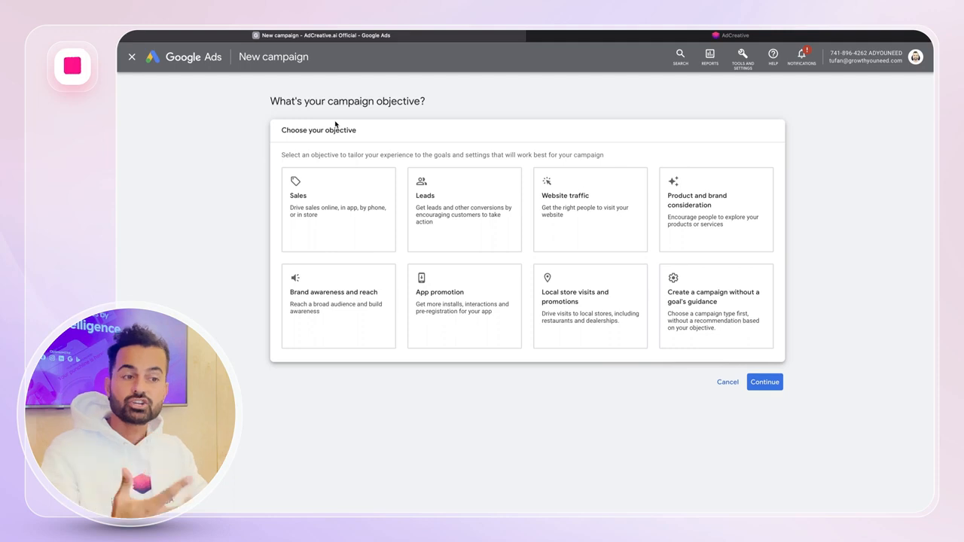
- Choose Sales as the campaign objective, keep the Sign-ups conversion goal, and select Performance Max as the campaign type
{"action": "left_click", "coordinate": [338, 188]}
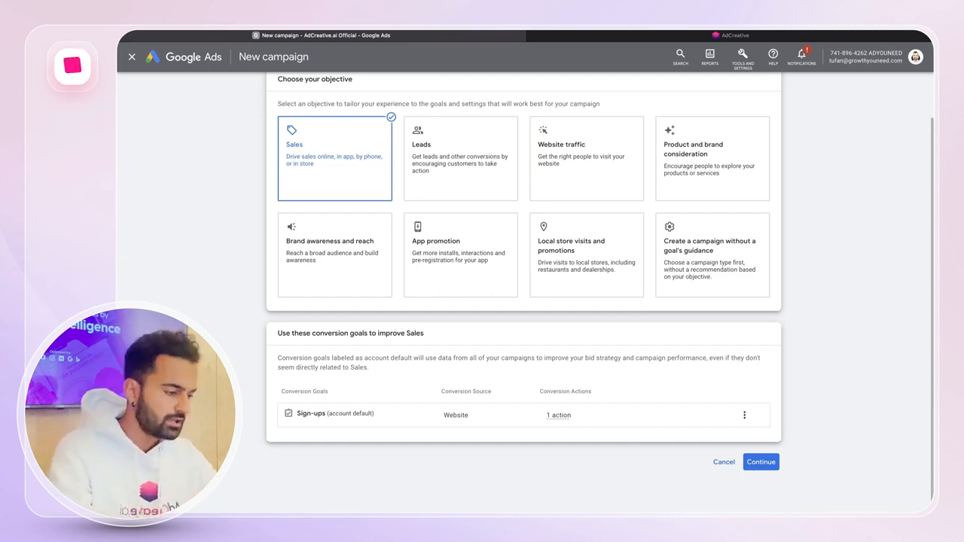
{"action": "left_click", "coordinate": [762, 467]}
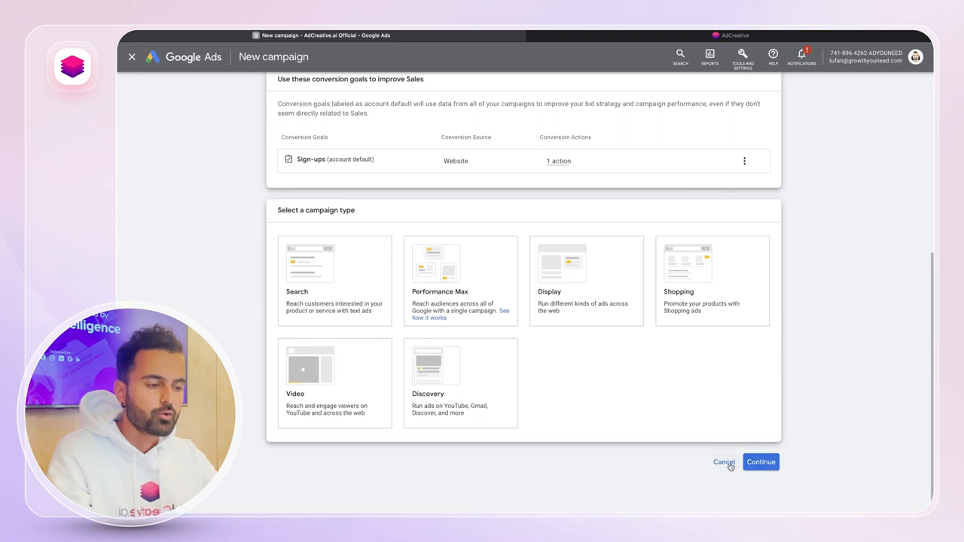
{"action": "left_click", "coordinate": [473, 280]}
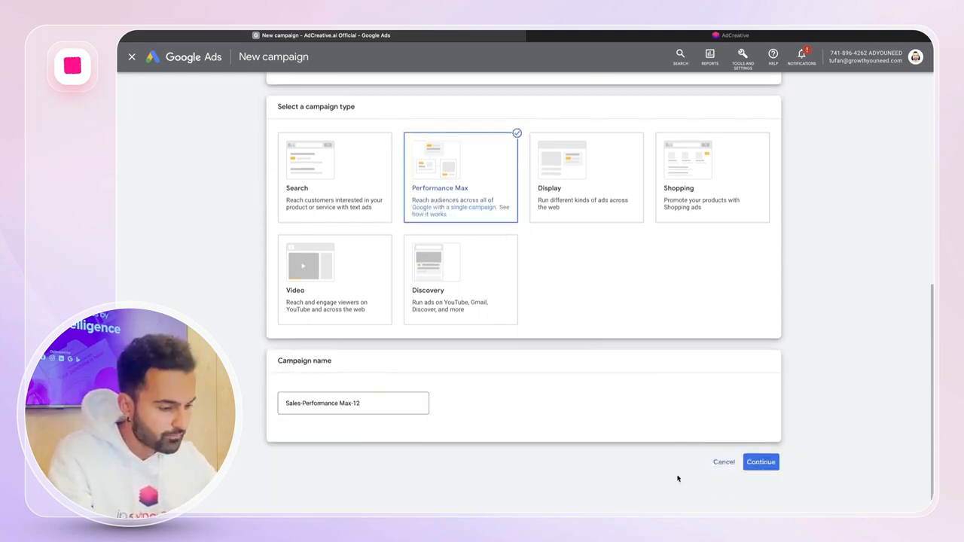
- Name the campaign "Max Campaign for AdCreative.ai" and start it as a new campaign instead of finishing a saved draft
{"action": "triple_click", "coordinate": [351, 407]}
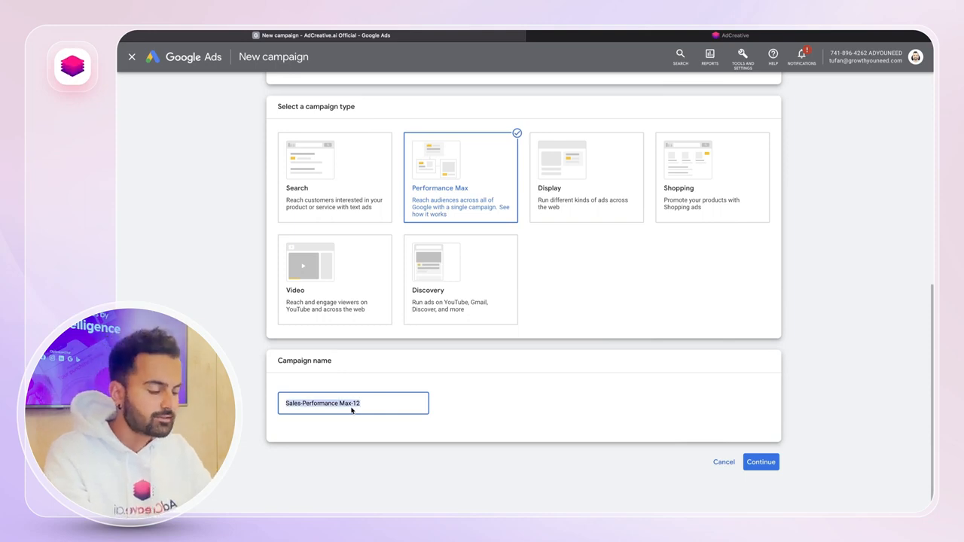
{"action": "type", "text": "Max Cam"}
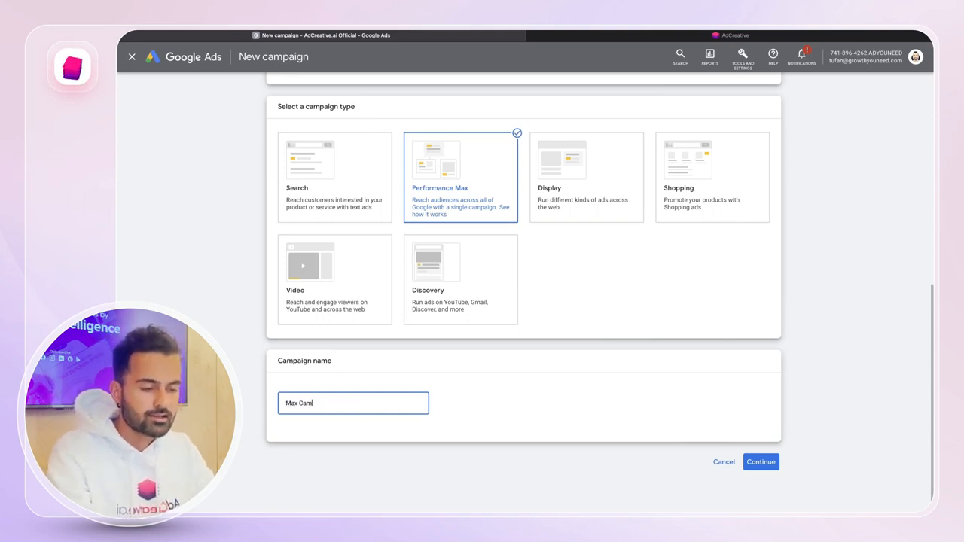
{"action": "type", "text": "paign "}
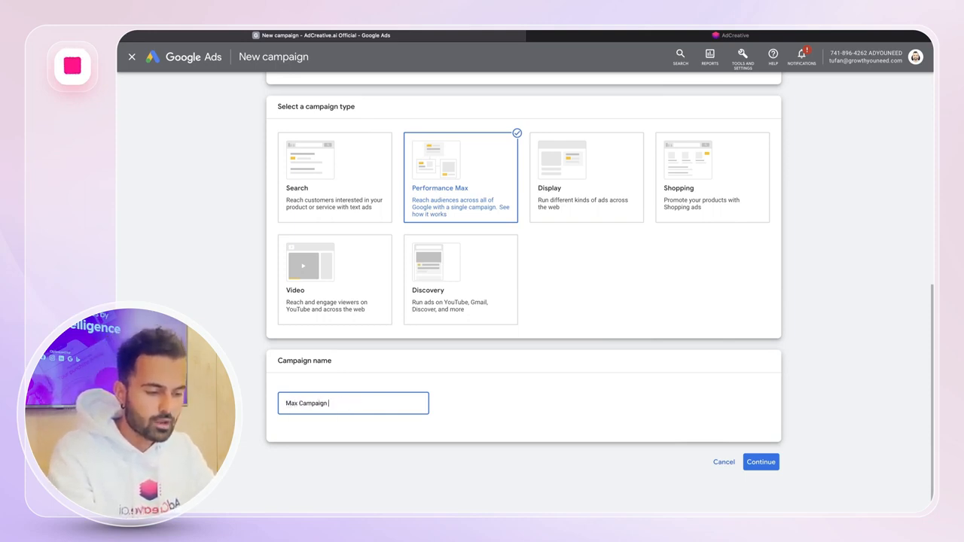
{"action": "type", "text": "for AdCreative.ai"}
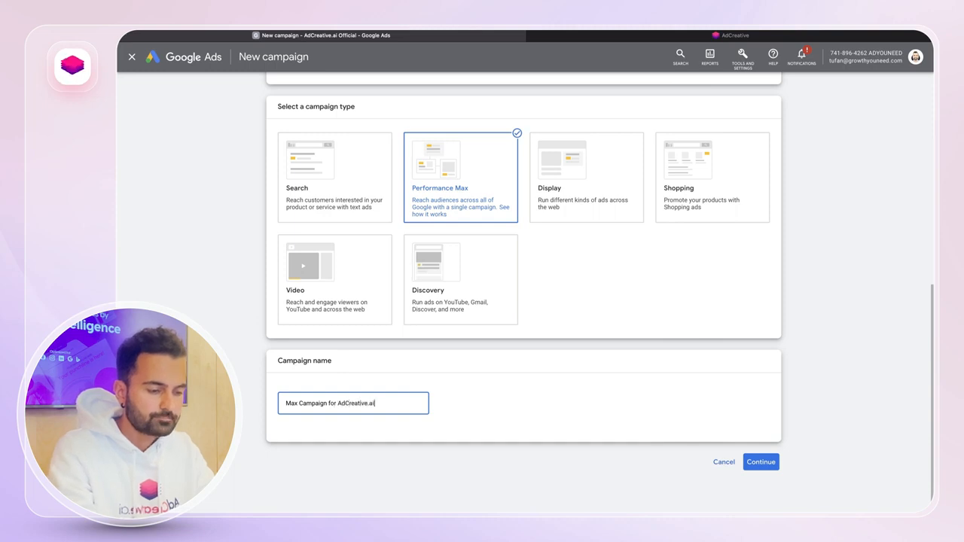
{"action": "left_click", "coordinate": [760, 462]}
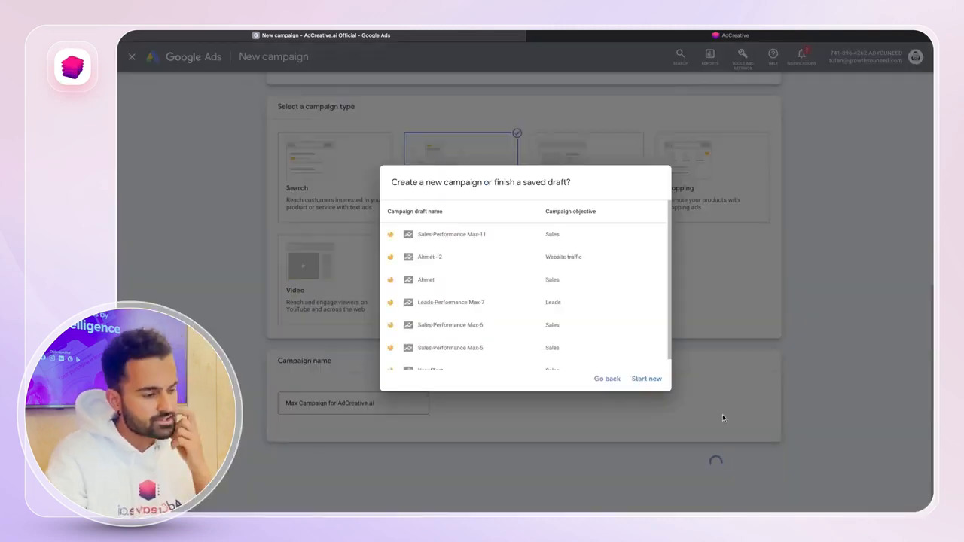
{"action": "left_click", "coordinate": [654, 386]}
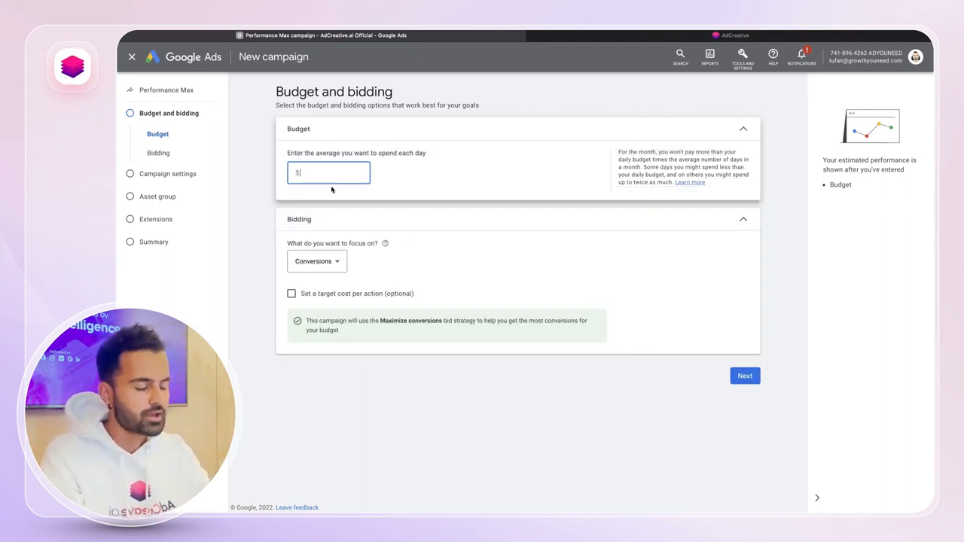
- Set the average daily budget to $100, keep bidding focused on Conversions, and continue to the campaign settings
{"action": "type", "text": "100"}
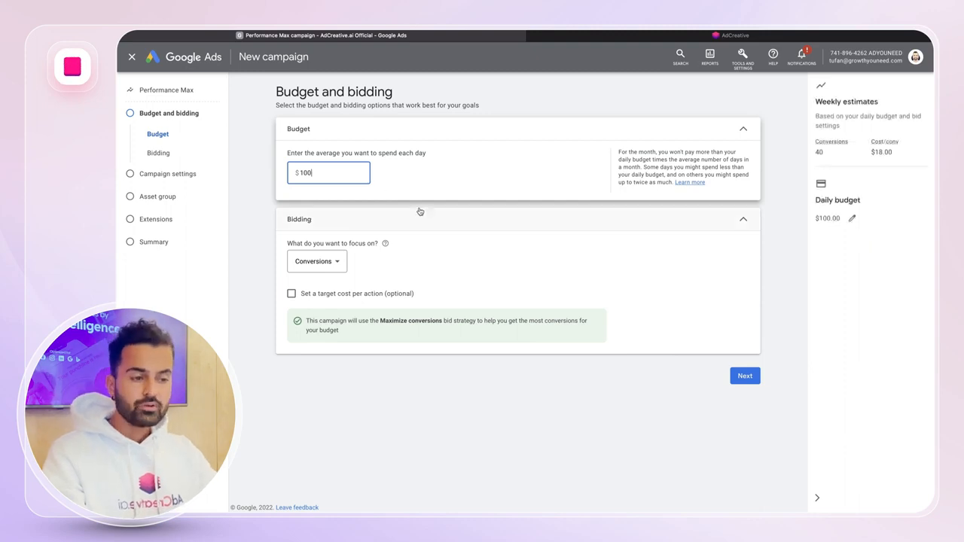
{"action": "left_click", "coordinate": [432, 202]}
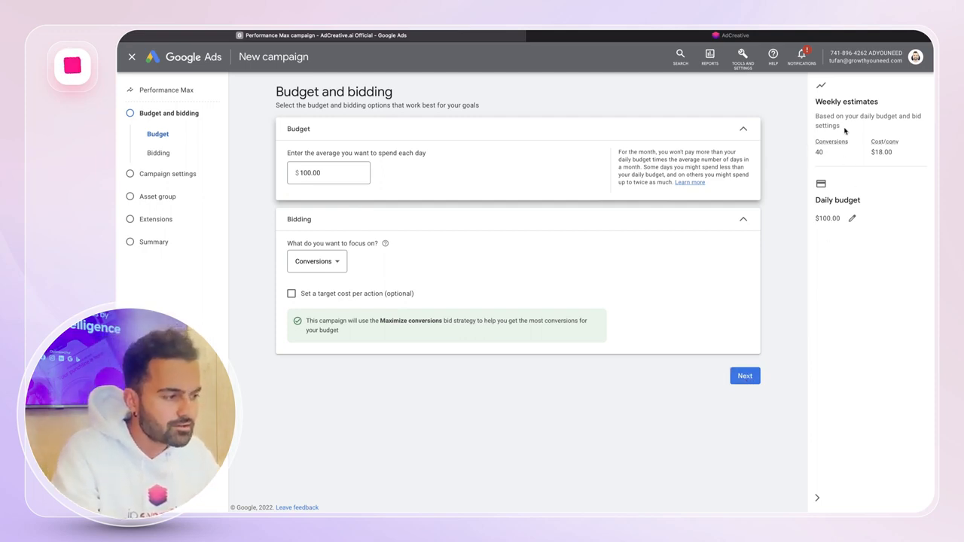
{"action": "left_click", "coordinate": [745, 376]}
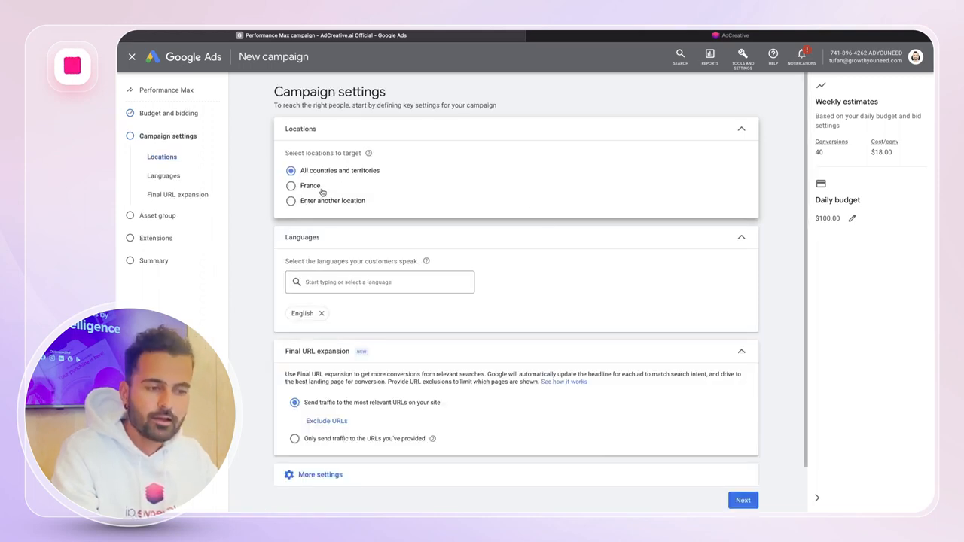
- Target the campaign to a custom location, the country United States
{"action": "left_click", "coordinate": [330, 205]}
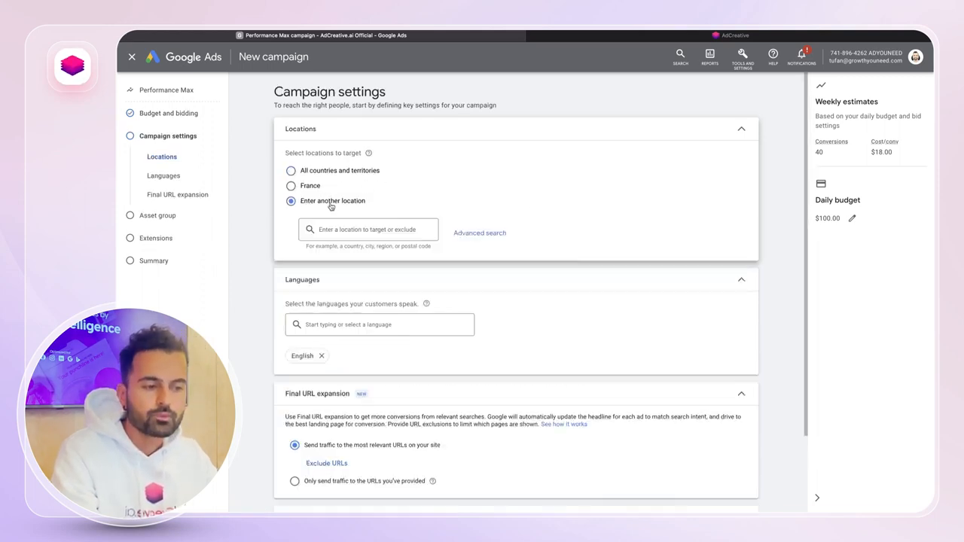
{"action": "left_click", "coordinate": [331, 229]}
{"action": "type", "text": "United"}
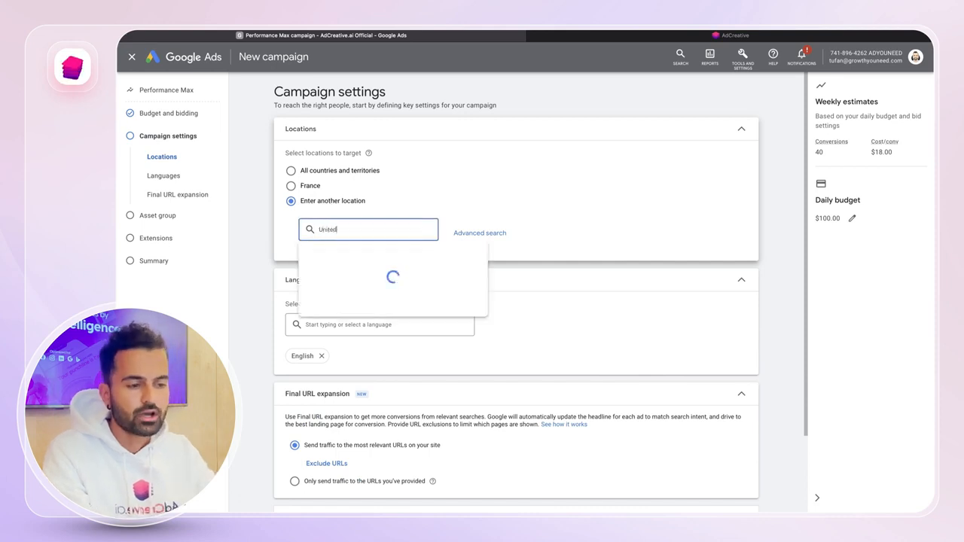
{"action": "type", "text": " Stat"}
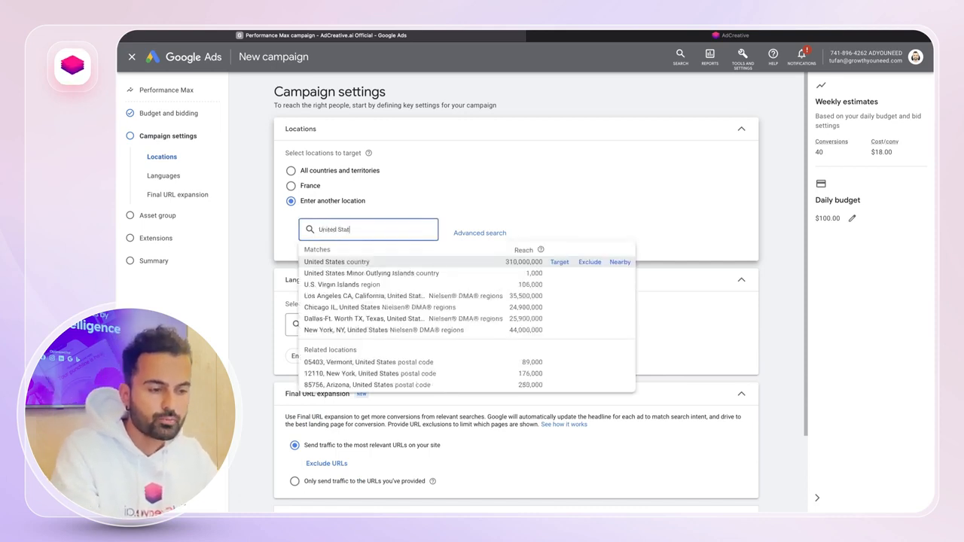
{"action": "left_click", "coordinate": [565, 263]}
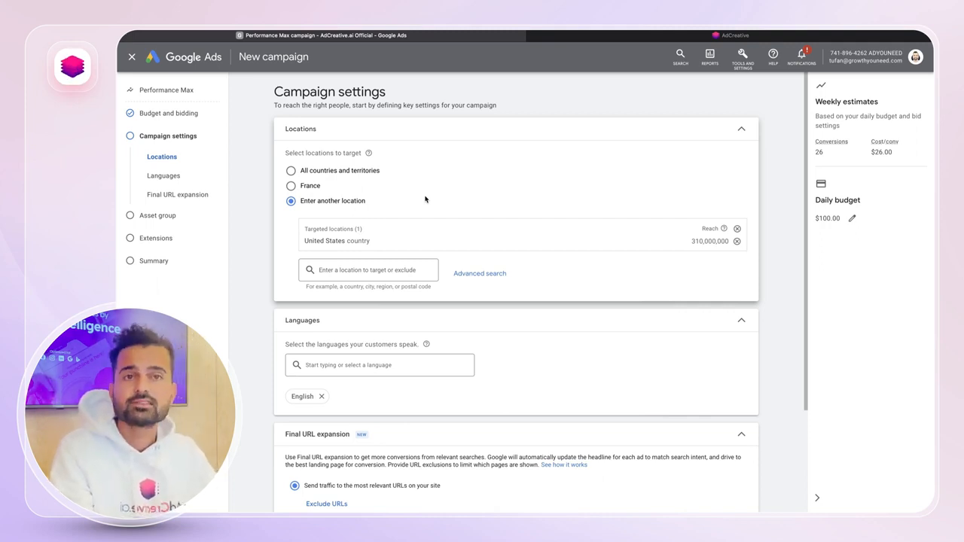
- Restrict Final URL expansion to sending traffic only to the provided URLs, and continue to the asset group
{"action": "scroll", "coordinate": [423, 209], "scroll_direction": "down", "scroll_amount": 2}
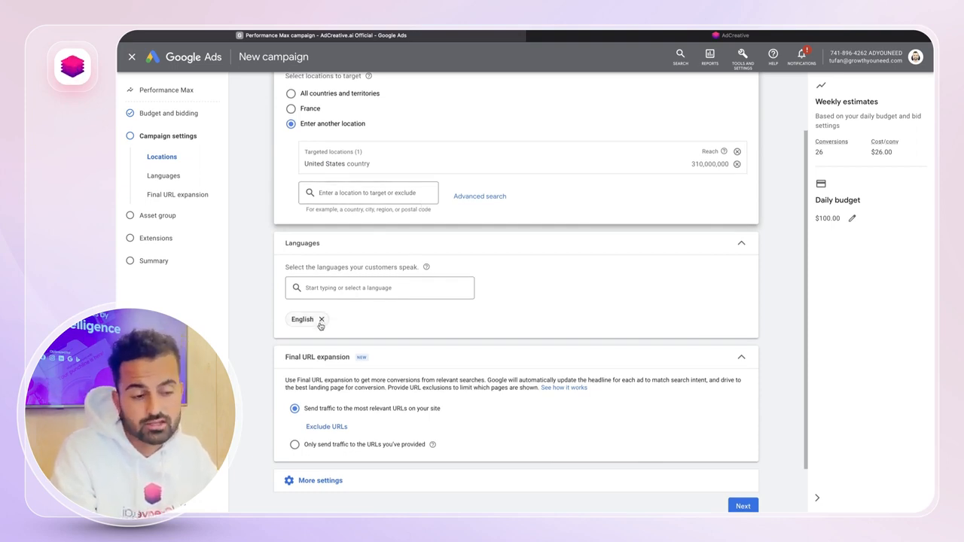
{"action": "scroll", "coordinate": [398, 289], "scroll_direction": "down", "scroll_amount": 2}
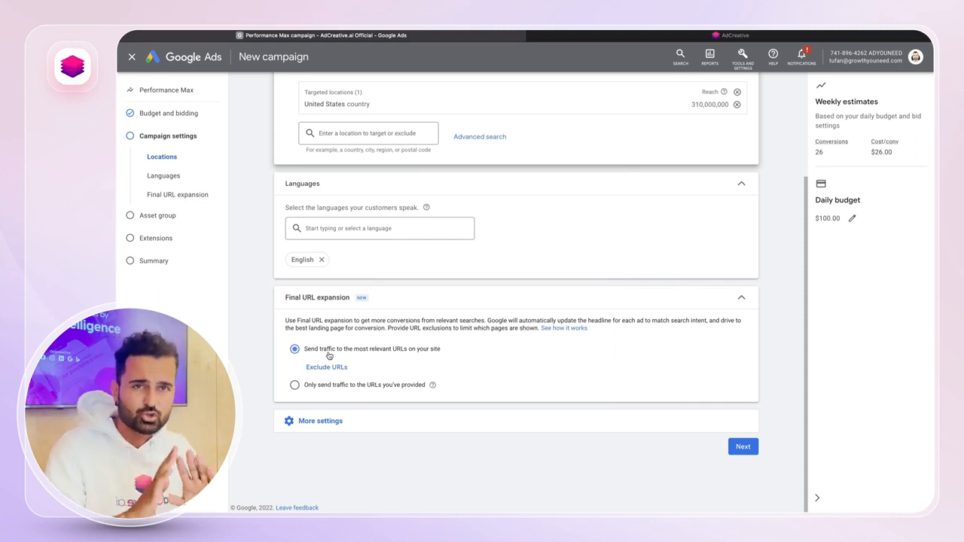
{"action": "left_click", "coordinate": [295, 387]}
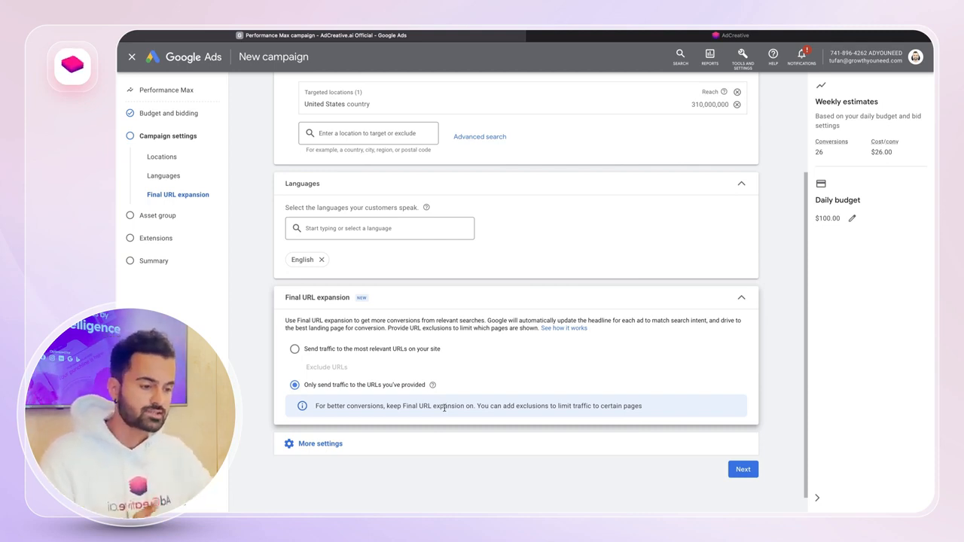
{"action": "left_click", "coordinate": [743, 469]}
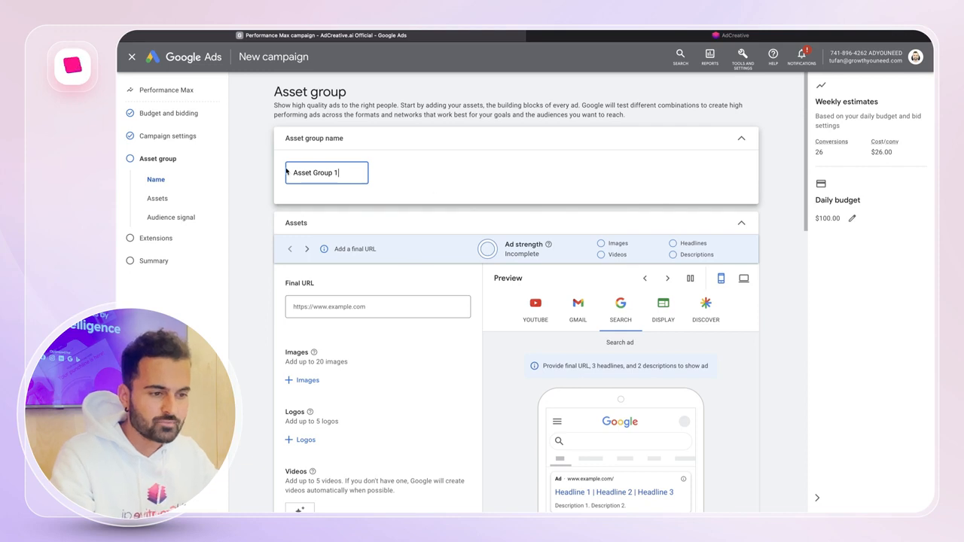
- Review the asset group's required fields, from images, logos and videos to headlines, descriptions, call to action and business name
{"action": "scroll", "coordinate": [324, 213], "scroll_direction": "down", "scroll_amount": 3}
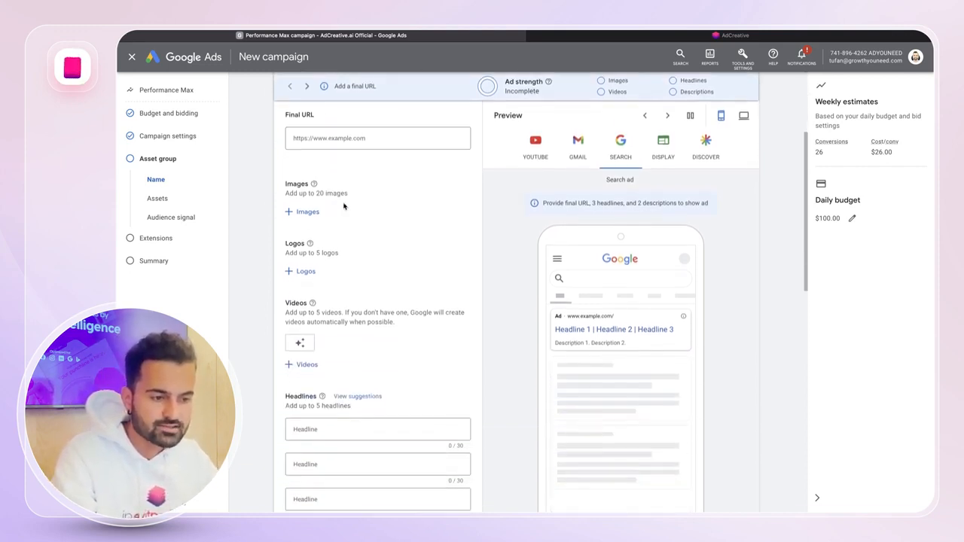
{"action": "scroll", "coordinate": [346, 206], "scroll_direction": "down", "scroll_amount": 1}
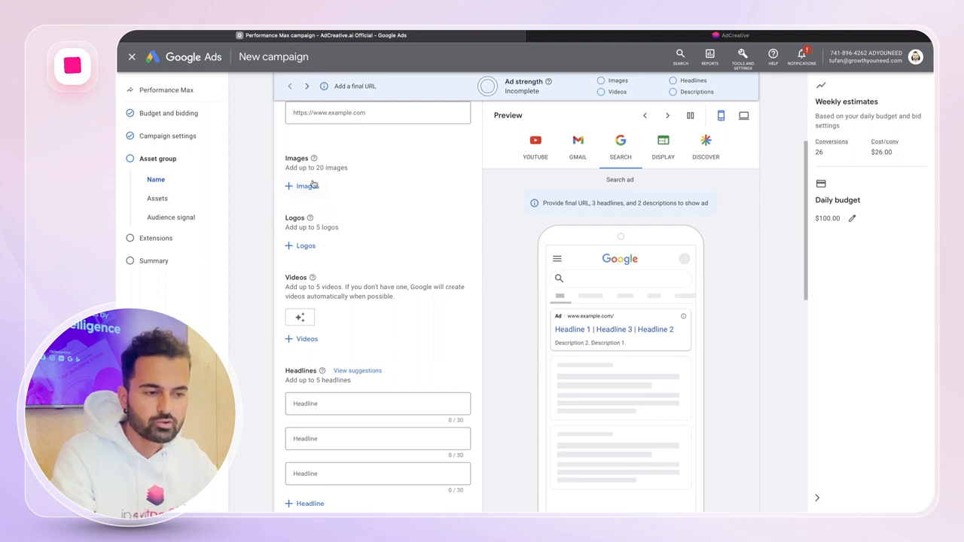
{"action": "scroll", "coordinate": [332, 270], "scroll_direction": "down", "scroll_amount": 1}
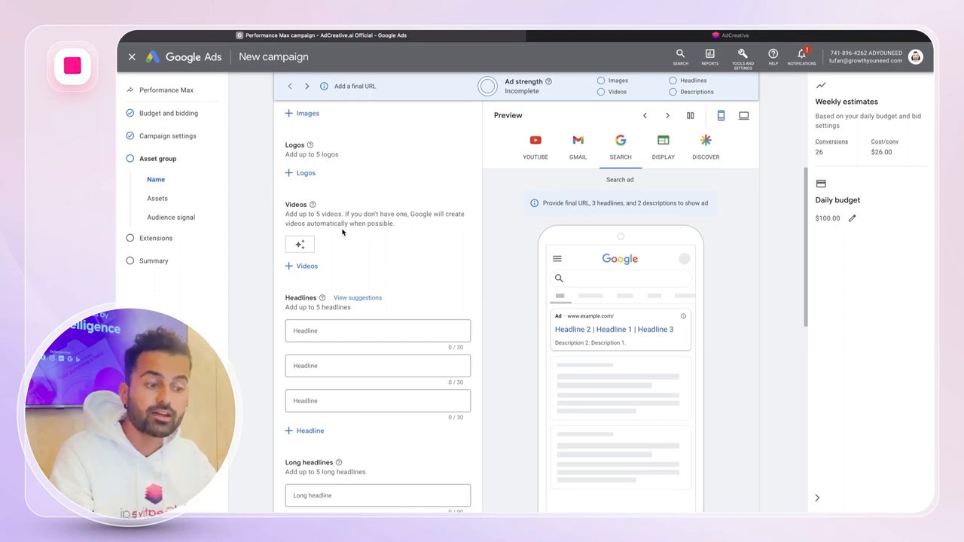
{"action": "scroll", "coordinate": [342, 232], "scroll_direction": "down", "scroll_amount": 2}
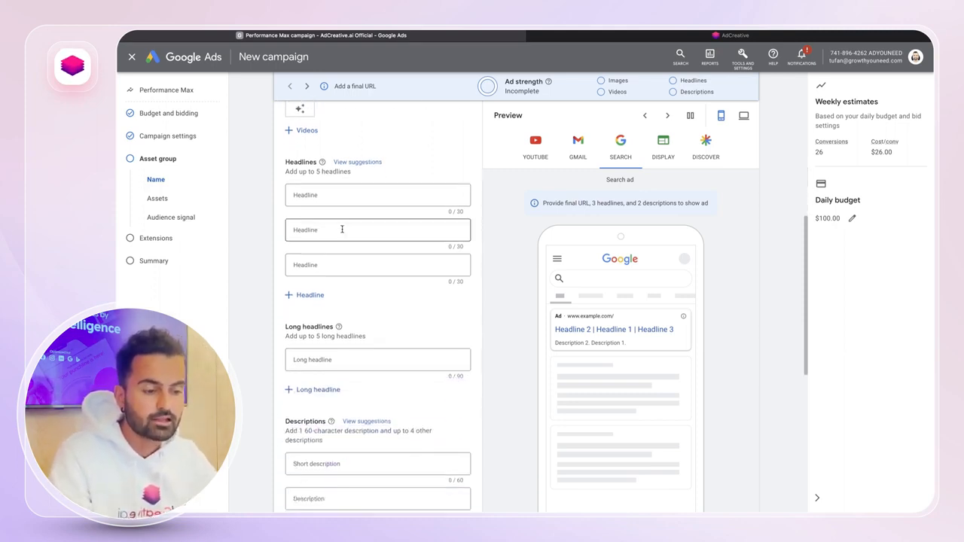
{"action": "scroll", "coordinate": [342, 229], "scroll_direction": "down", "scroll_amount": 3}
{"action": "scroll", "coordinate": [342, 229], "scroll_direction": "down", "scroll_amount": 1}
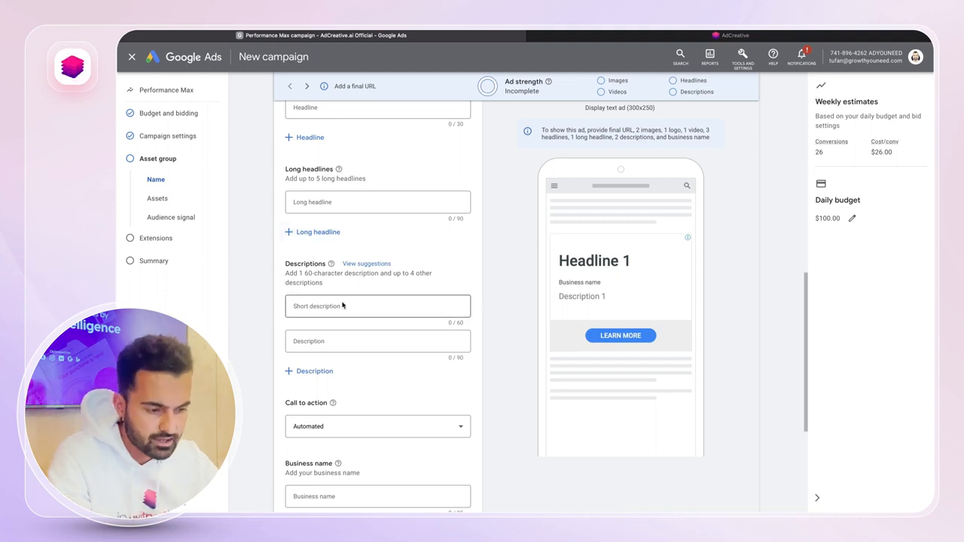
{"action": "scroll", "coordinate": [339, 331], "scroll_direction": "down", "scroll_amount": 2}
{"action": "scroll", "coordinate": [340, 340], "scroll_direction": "up", "scroll_amount": 5}
{"action": "scroll", "coordinate": [341, 341], "scroll_direction": "up", "scroll_amount": 1}
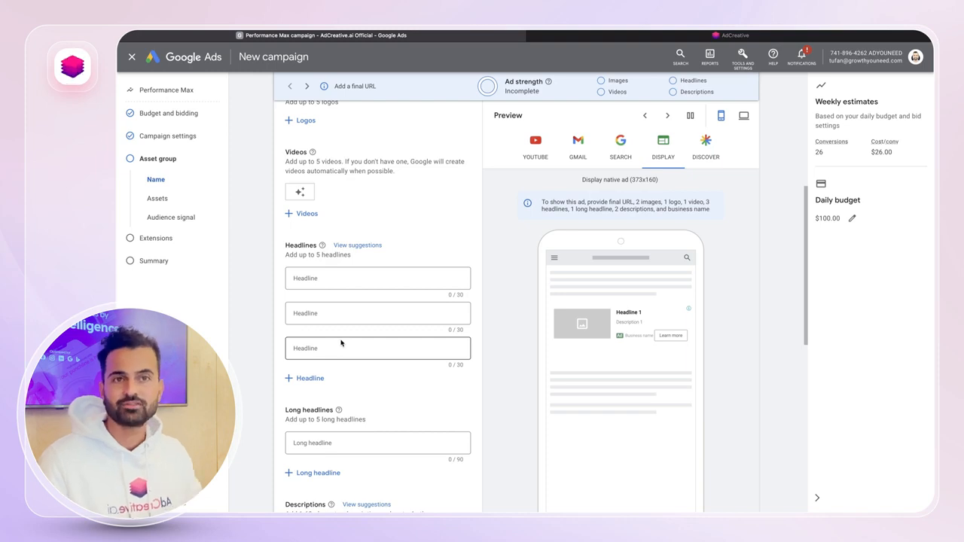
{"action": "scroll", "coordinate": [352, 240], "scroll_direction": "up", "scroll_amount": 1}
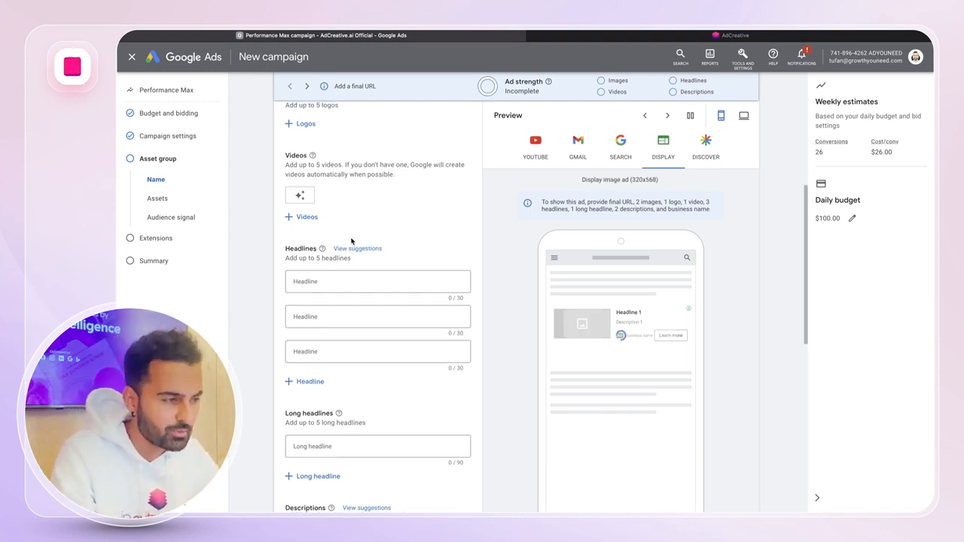
- Switch to AdCreative.ai and create a text project with the product name "AdCreative.ai"
{"action": "left_click", "coordinate": [606, 36]}
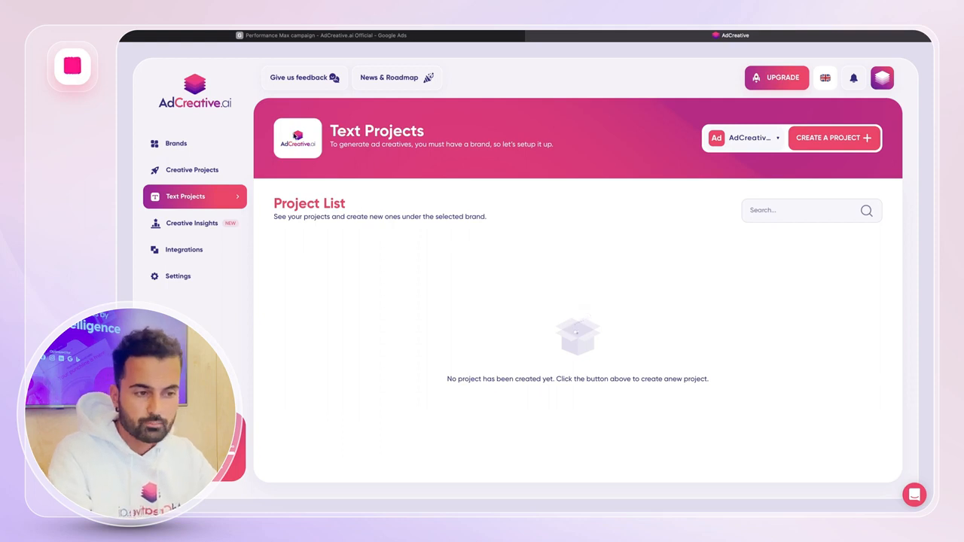
{"action": "left_click", "coordinate": [828, 138]}
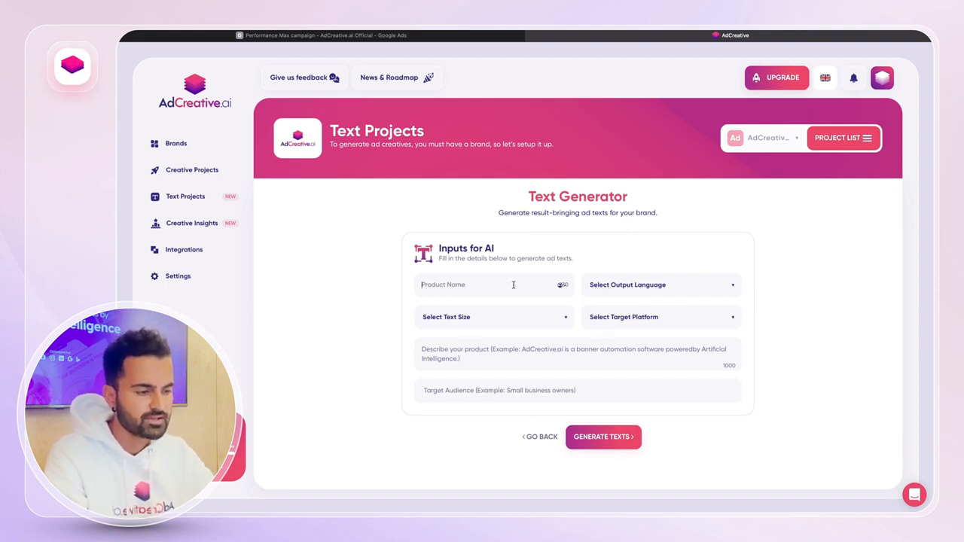
{"action": "left_click", "coordinate": [562, 285]}
{"action": "type", "text": "AdCreative"}
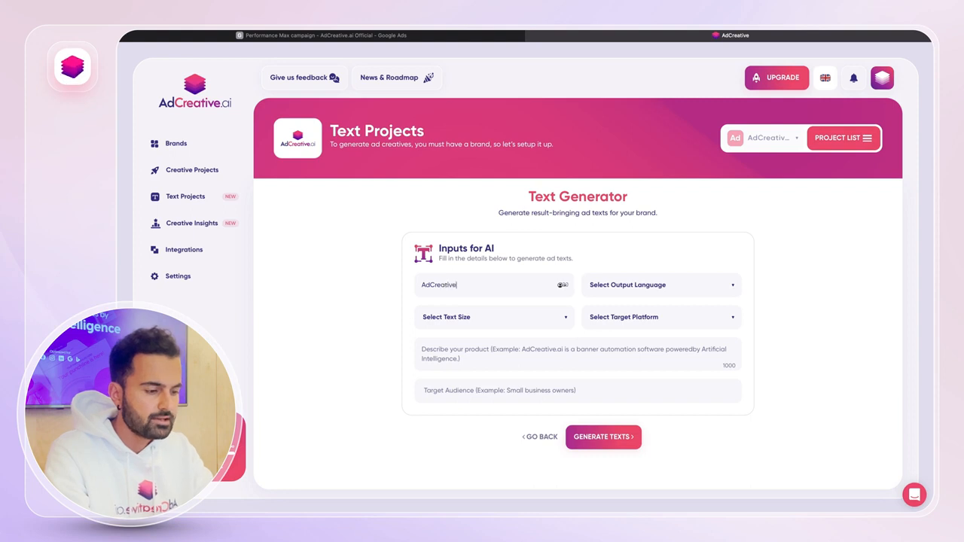
{"action": "type", "text": ".ai"}
- Set the text project's output language to English, its text size to Ad Headline (up to 60 characters) and its target platform to Google
{"action": "left_click", "coordinate": [694, 285]}
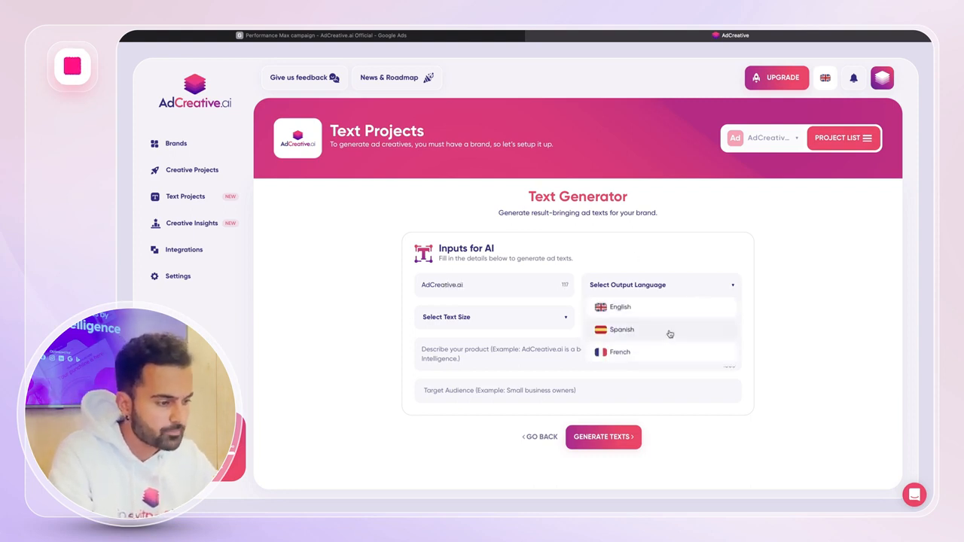
{"action": "left_click", "coordinate": [642, 311]}
{"action": "left_click", "coordinate": [511, 322]}
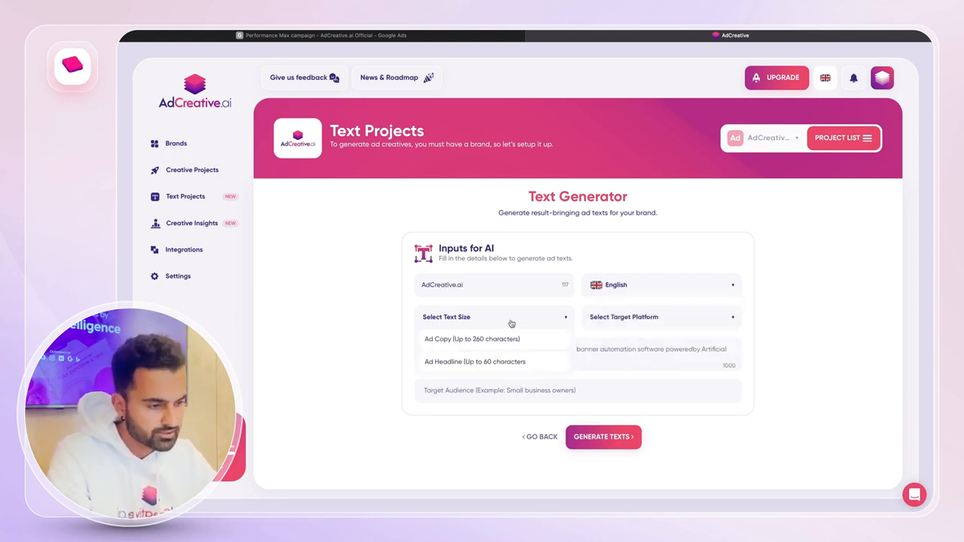
{"action": "left_click", "coordinate": [475, 362]}
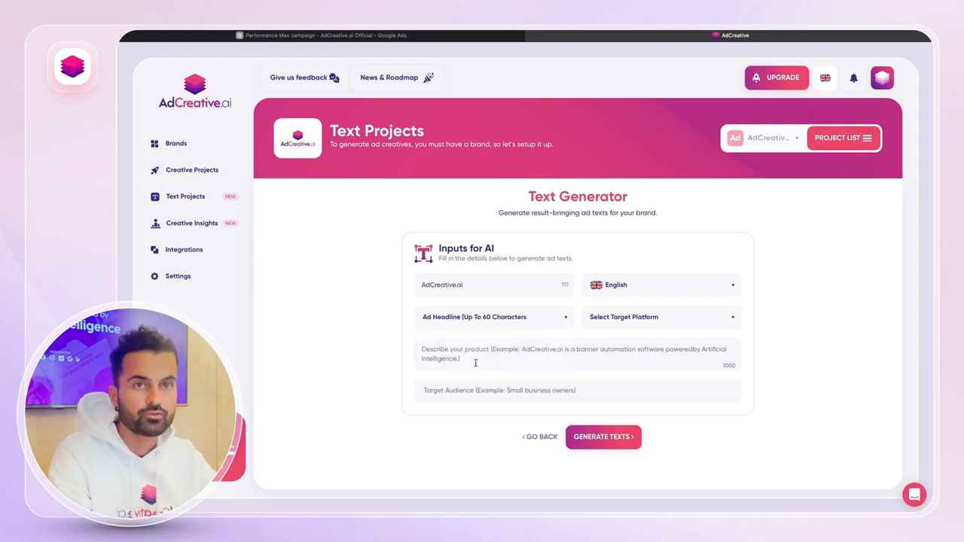
{"action": "left_click", "coordinate": [637, 322]}
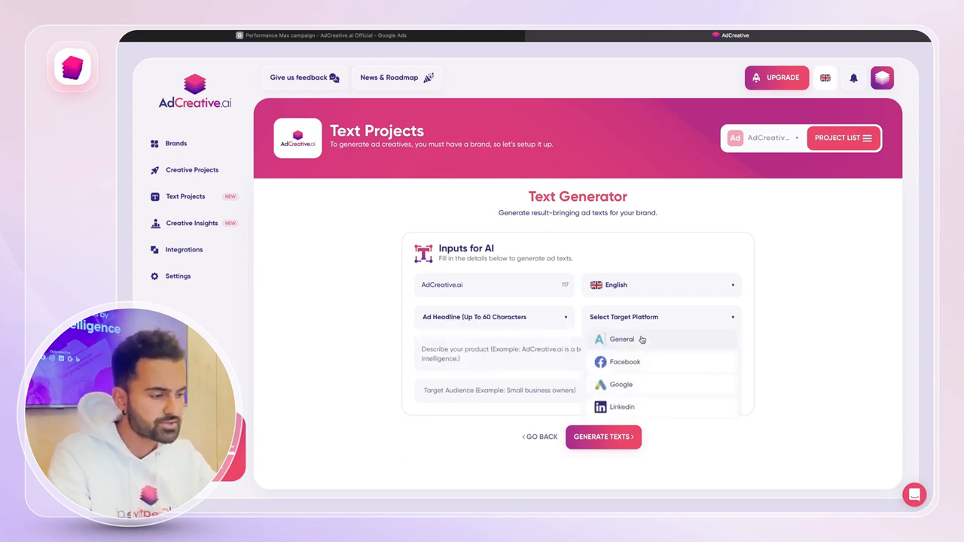
{"action": "left_click", "coordinate": [621, 385]}
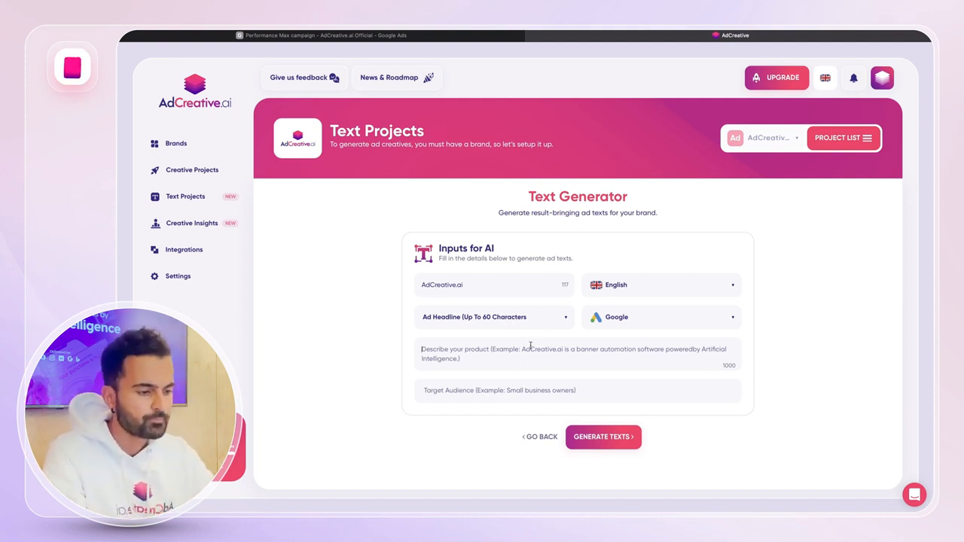
- Describe the product as "AdCreative.ai is a saas platform that allows you to generate ad creatives in a matter of minutes." and target "advertisers"
{"action": "type", "text": "AdCreative.ai is "}
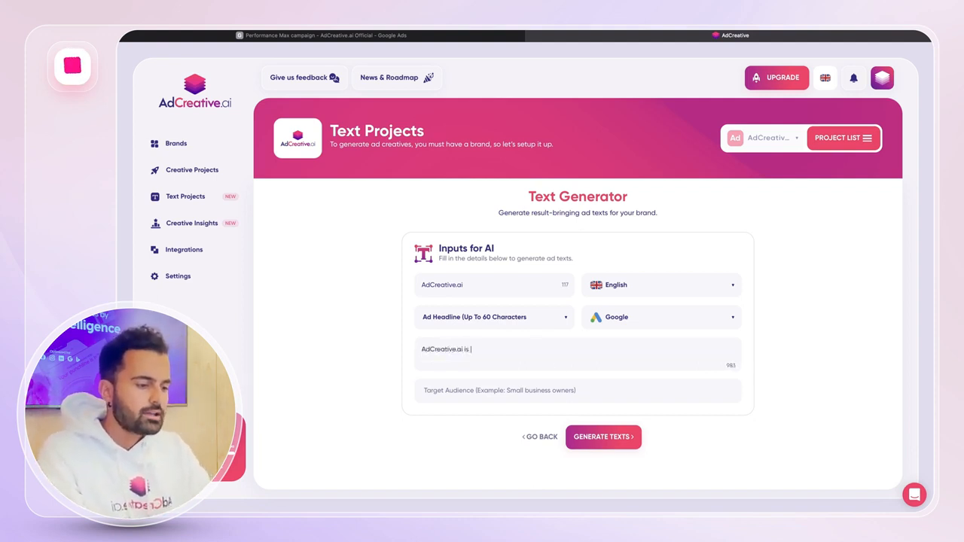
{"action": "type", "text": "a saas platform"}
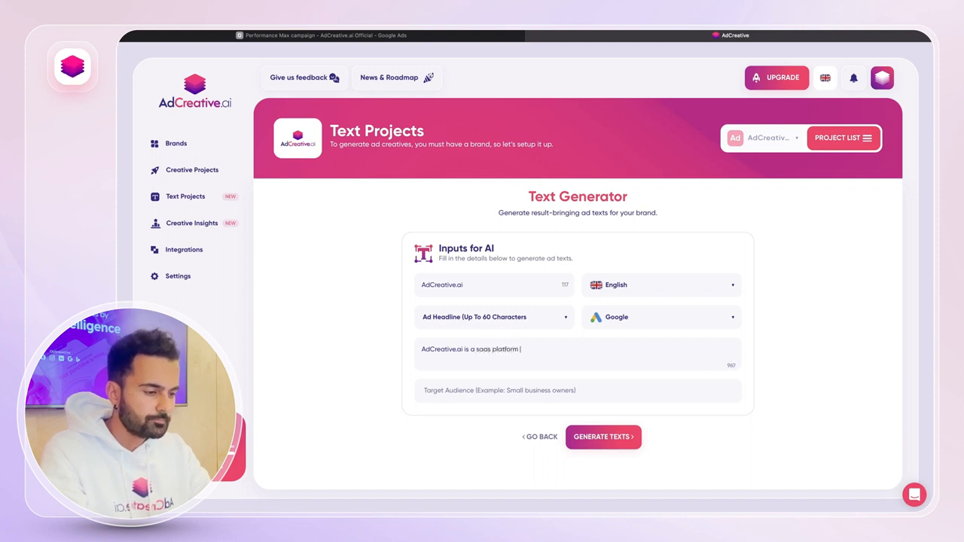
{"action": "type", "text": " that allows you "}
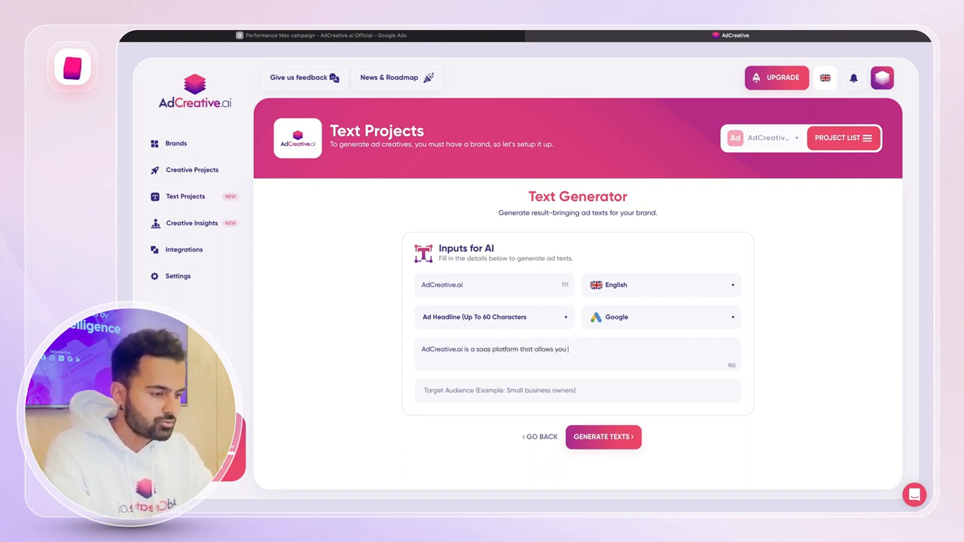
{"action": "type", "text": "to generate "}
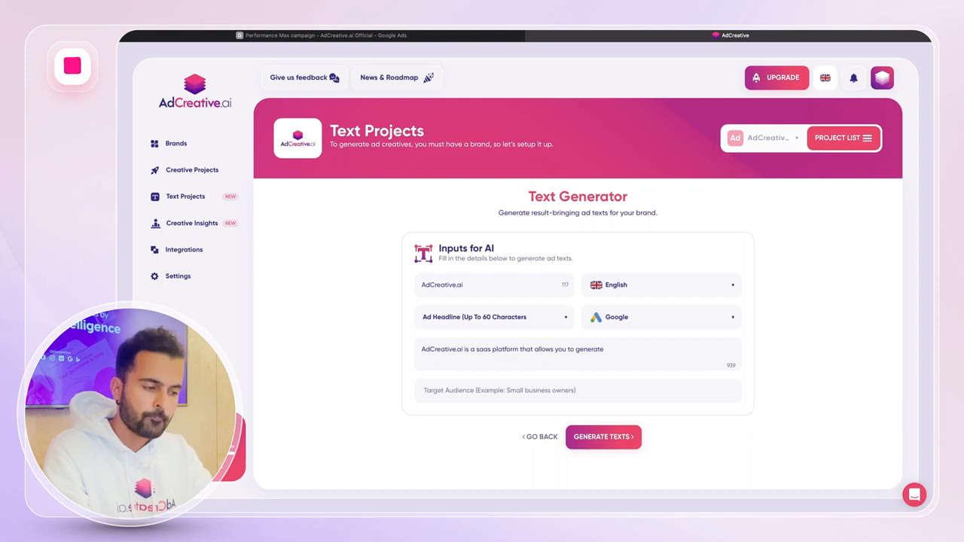
{"action": "type", "text": "ad creatives in "}
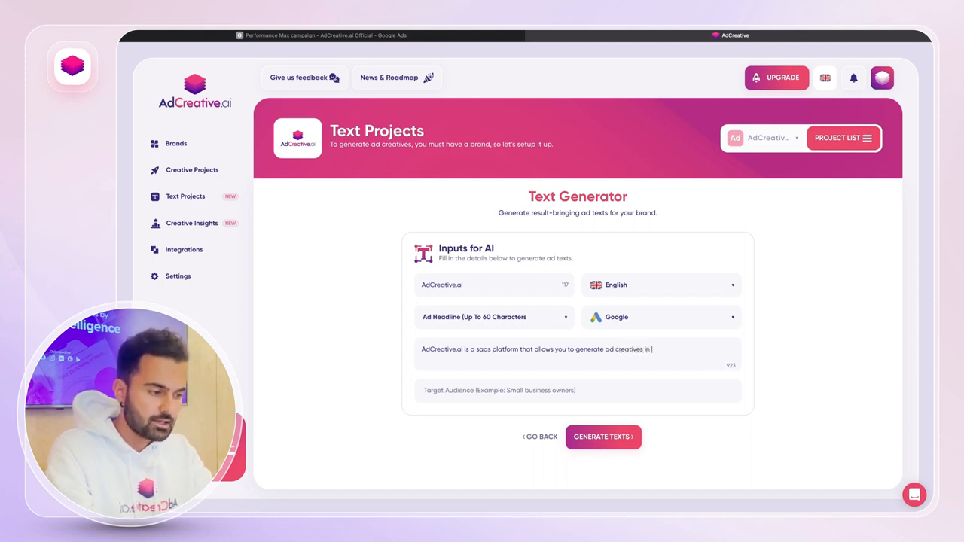
{"action": "type", "text": "a matter of minutes."}
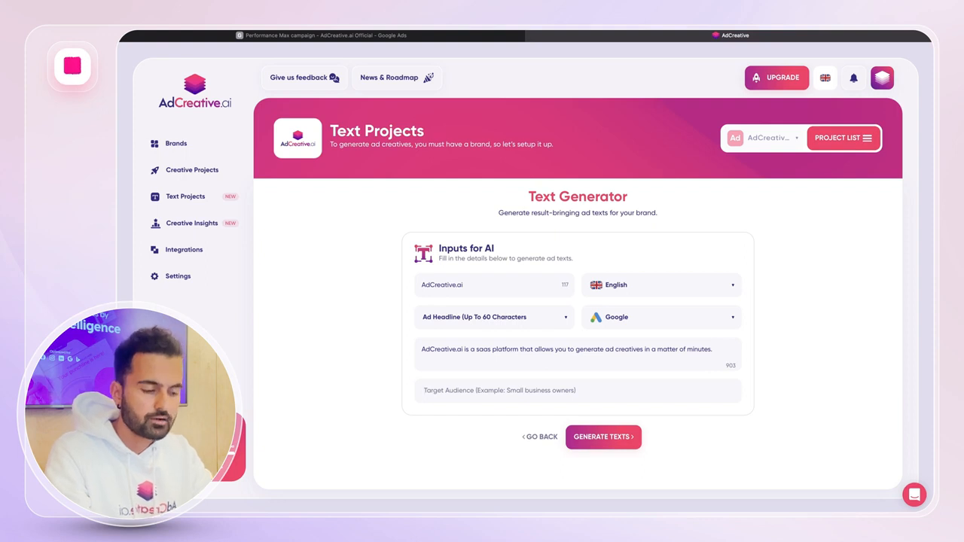
{"action": "key", "text": "Tab"}
{"action": "type", "text": "advertisers"}
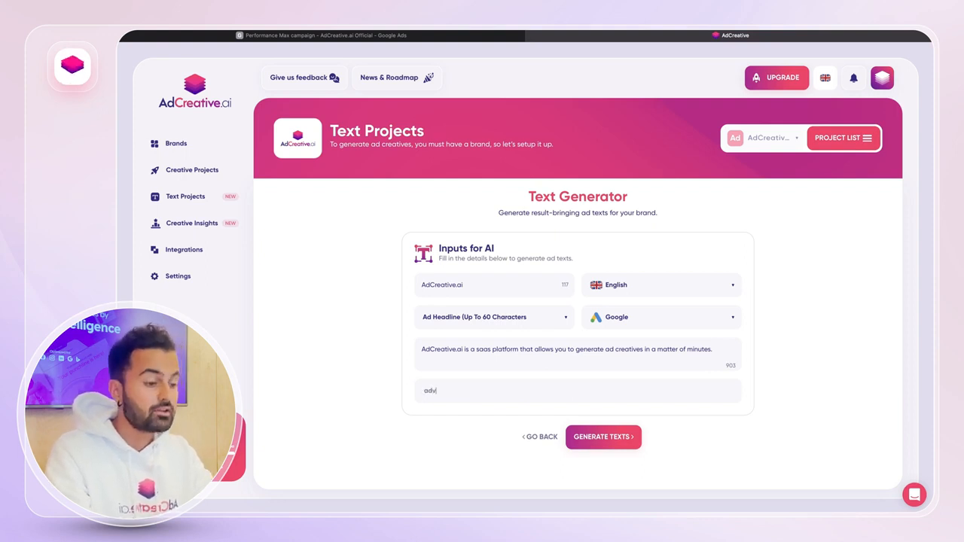
- Save the project settings under the name "Text" and generate the ad texts
{"action": "left_click", "coordinate": [639, 446]}
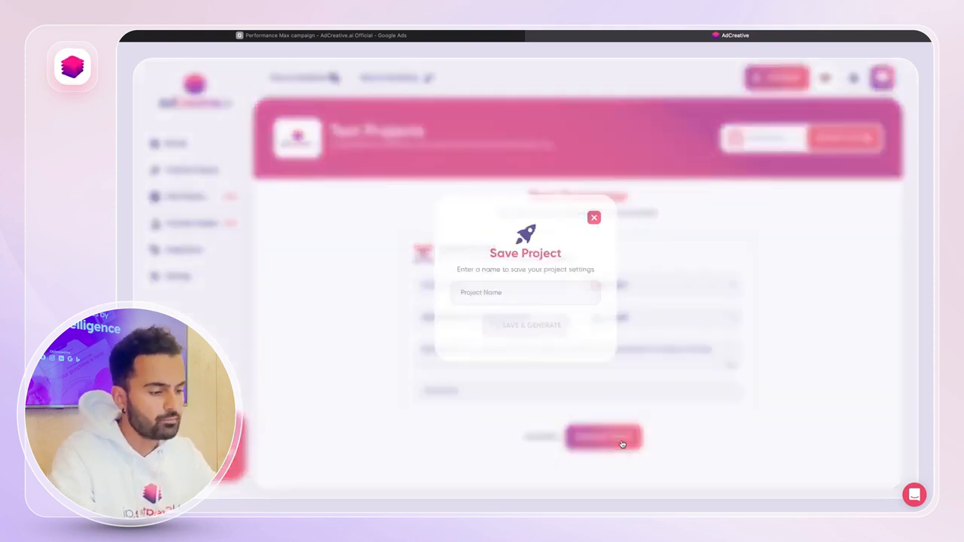
{"action": "left_click", "coordinate": [534, 286]}
{"action": "type", "text": "Text"}
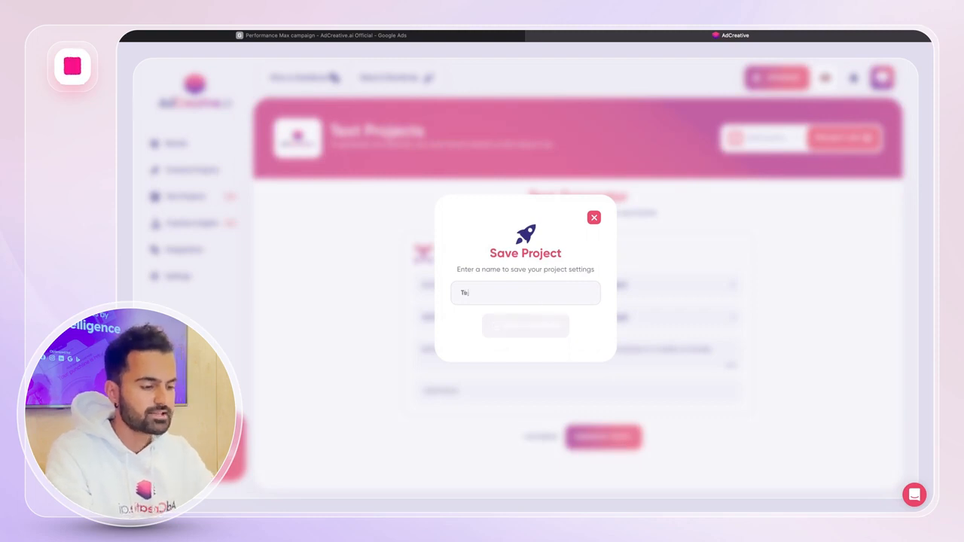
{"action": "left_click", "coordinate": [520, 325]}
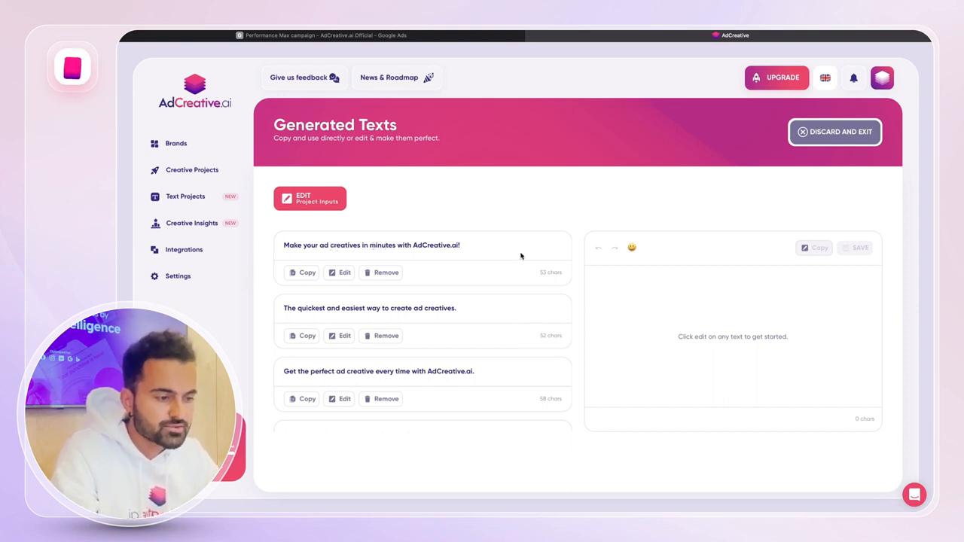
- Copy the generated text "Make your ad creatives in minutes with AdCreative.ai!" and switch to the Google Ads asset group
{"action": "left_click", "coordinate": [298, 273]}
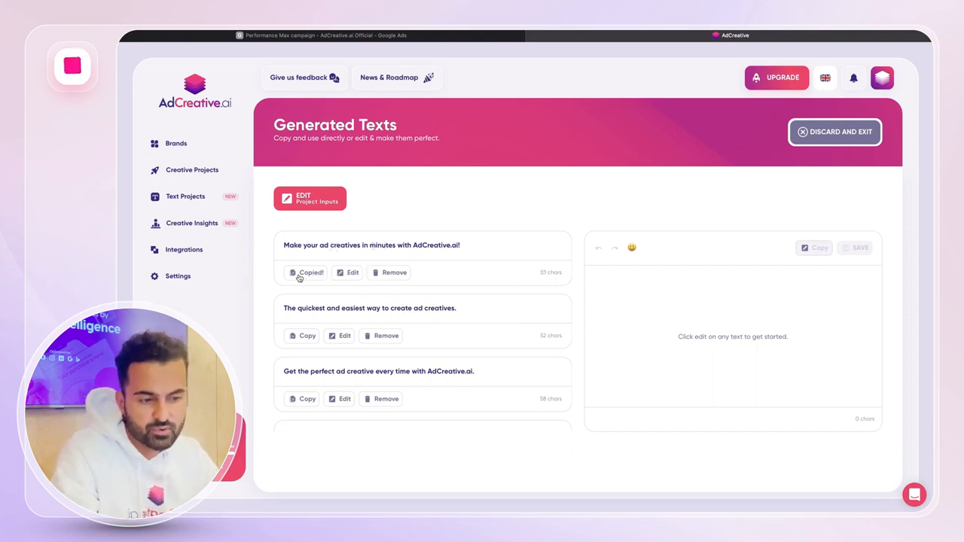
{"action": "left_click", "coordinate": [378, 37]}
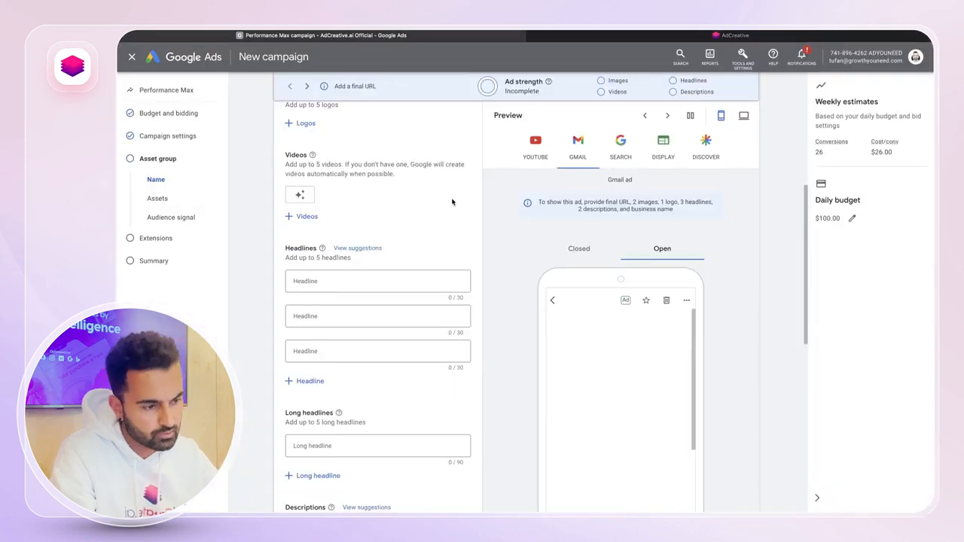
{"action": "left_click", "coordinate": [360, 280]}
- Add four more long headline fields to the asset group, for five in total
{"action": "scroll", "coordinate": [360, 280], "scroll_direction": "down", "scroll_amount": 2}
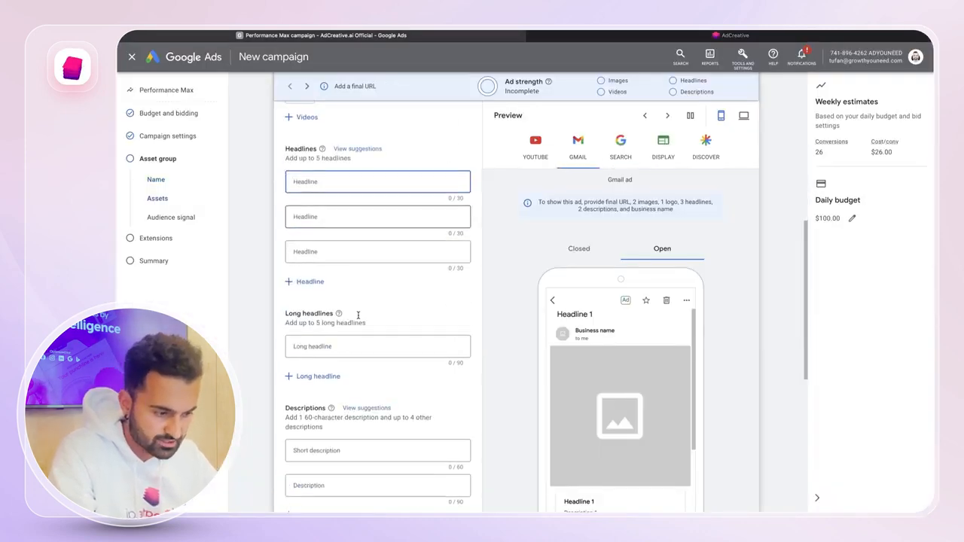
{"action": "scroll", "coordinate": [347, 341], "scroll_direction": "down", "scroll_amount": 2}
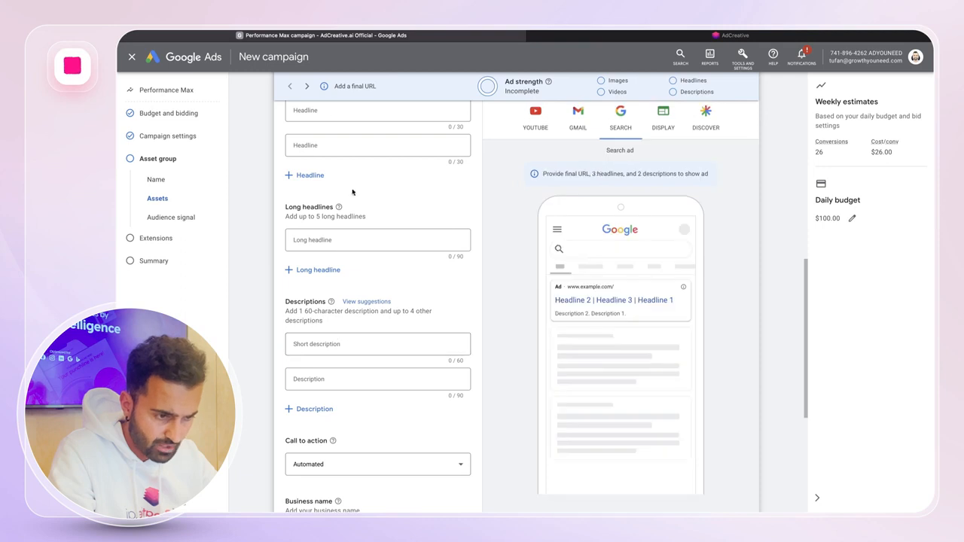
{"action": "left_click", "coordinate": [316, 271]}
{"action": "left_click", "coordinate": [316, 305]}
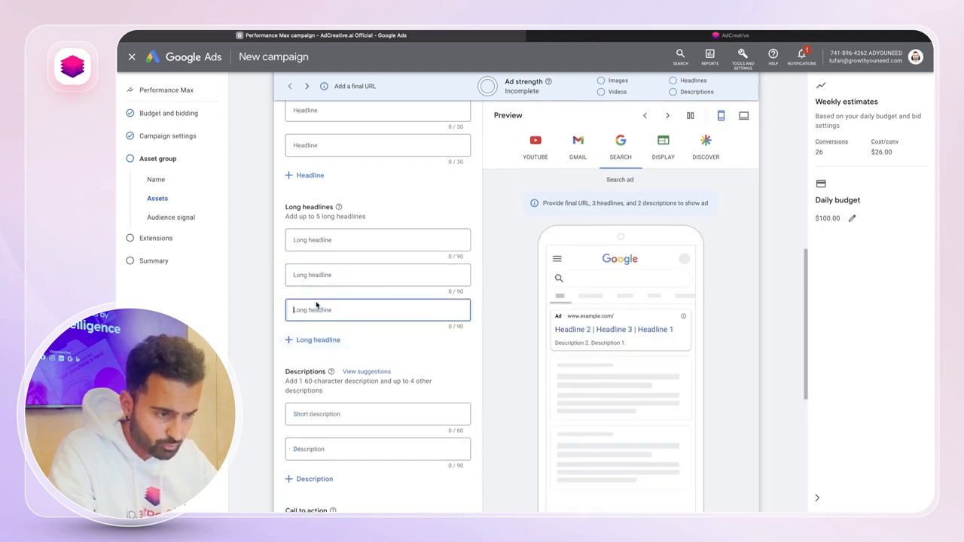
{"action": "left_click", "coordinate": [311, 349]}
{"action": "left_click", "coordinate": [309, 381]}
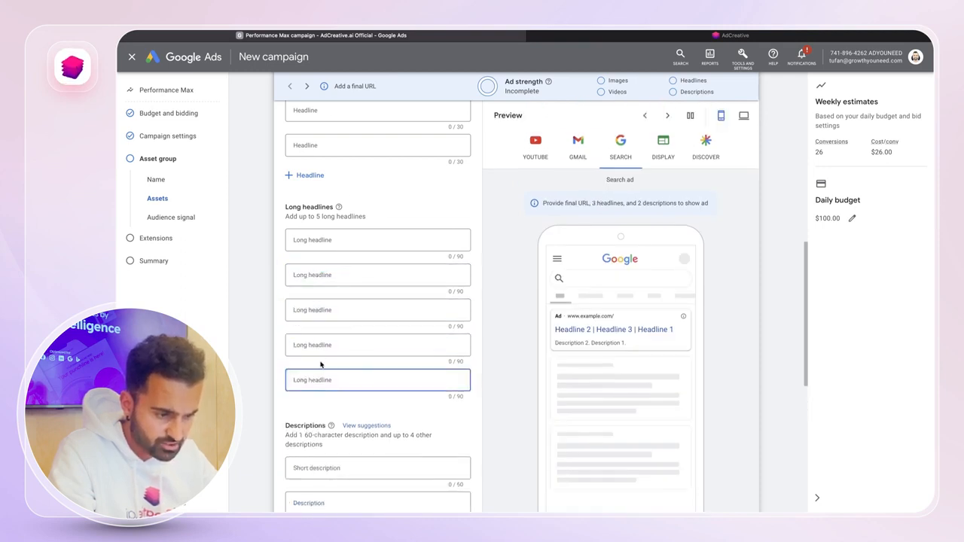
- Paste the copied text "Make your ad creatives in minutes with AdCreative.ai!" into the asset group's short description
{"action": "scroll", "coordinate": [323, 366], "scroll_direction": "down", "scroll_amount": 2}
{"action": "scroll", "coordinate": [319, 368], "scroll_direction": "up", "scroll_amount": 3}
{"action": "scroll", "coordinate": [319, 367], "scroll_direction": "down", "scroll_amount": 5}
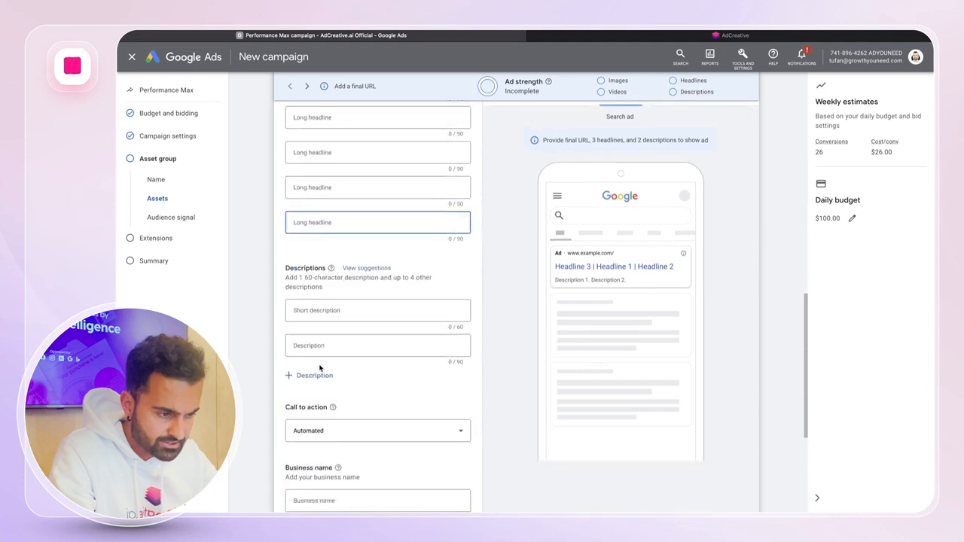
{"action": "left_click", "coordinate": [333, 309]}
{"action": "key", "text": "ctrl+v"}
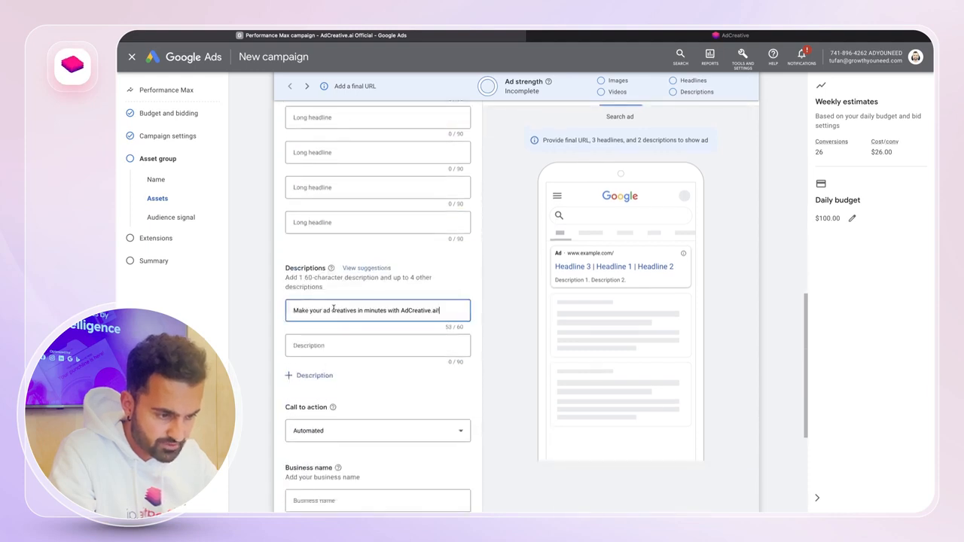
- Copy "The quickest and easiest way to create ad creatives." from AdCreative.ai and paste it into the second description in Google Ads
{"action": "left_click", "coordinate": [640, 35]}
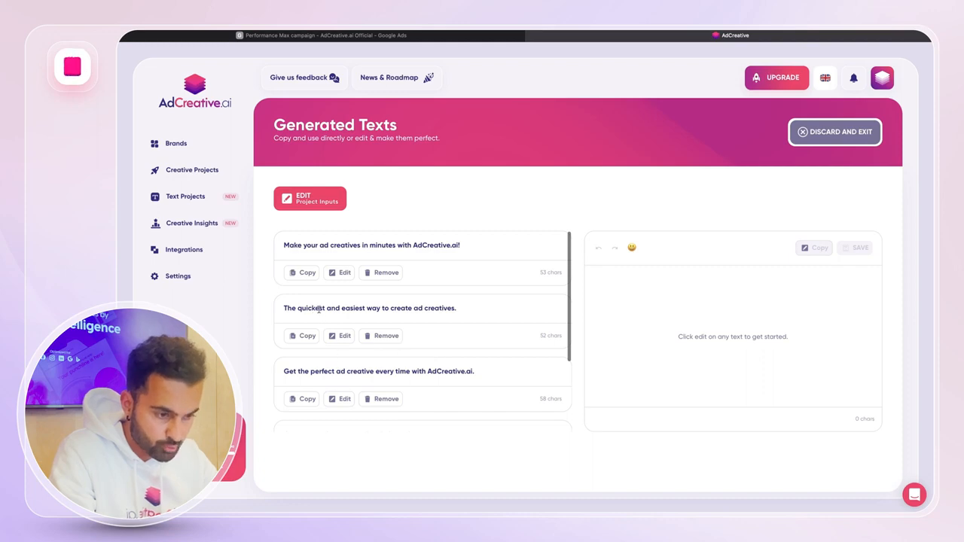
{"action": "left_click", "coordinate": [306, 336]}
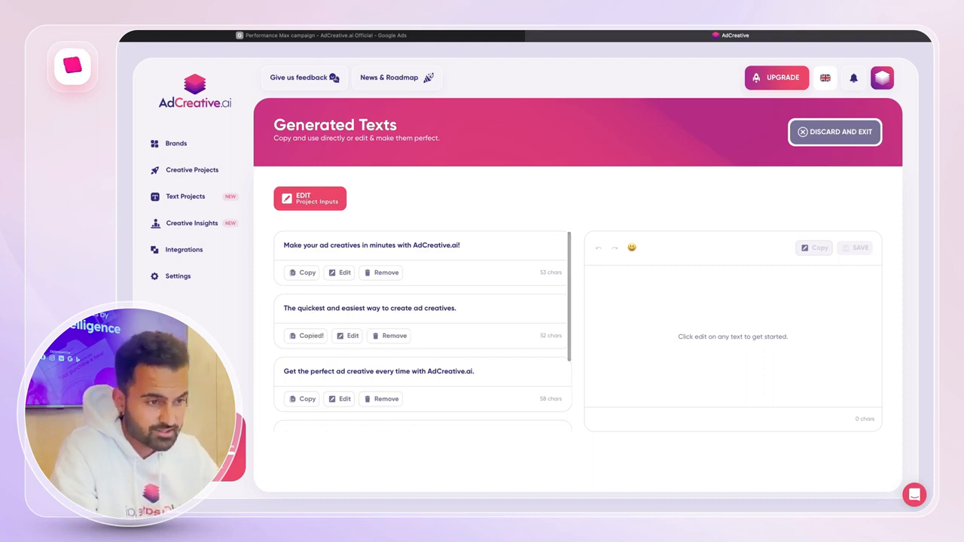
{"action": "left_click", "coordinate": [317, 35]}
{"action": "left_click", "coordinate": [316, 345]}
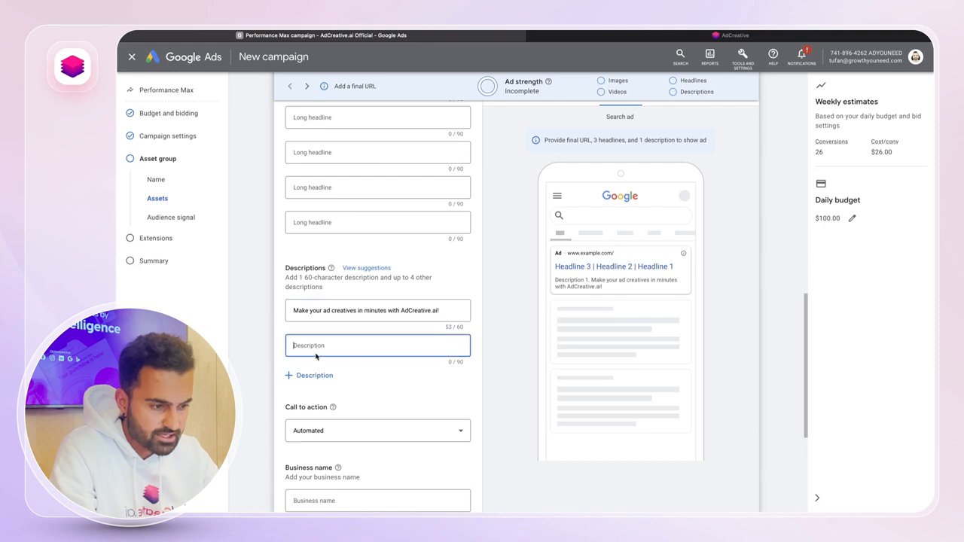
{"action": "key", "text": "ctrl+v"}
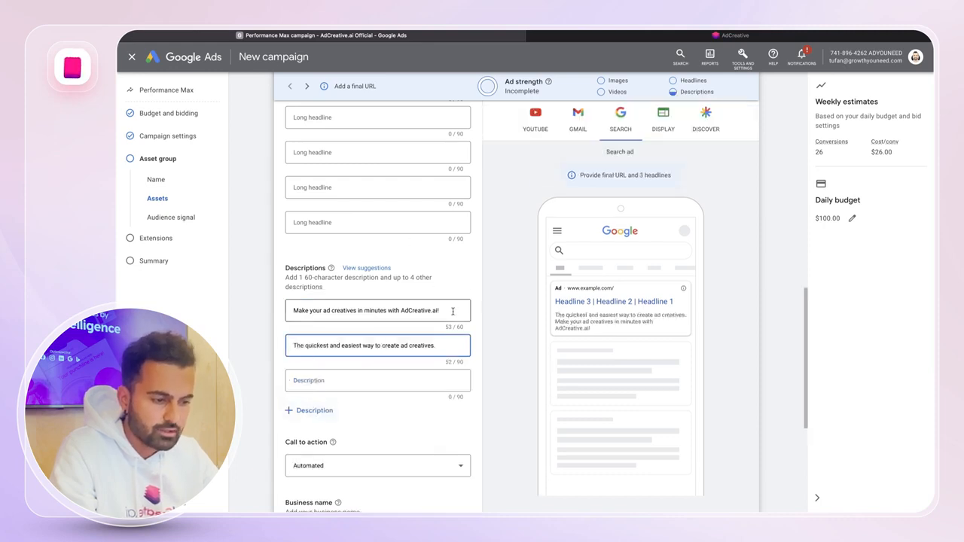
- Switch to AdCreative.ai, edit the first generated text to drop its final exclamation mark, and copy the edited text
{"action": "left_click", "coordinate": [563, 36]}
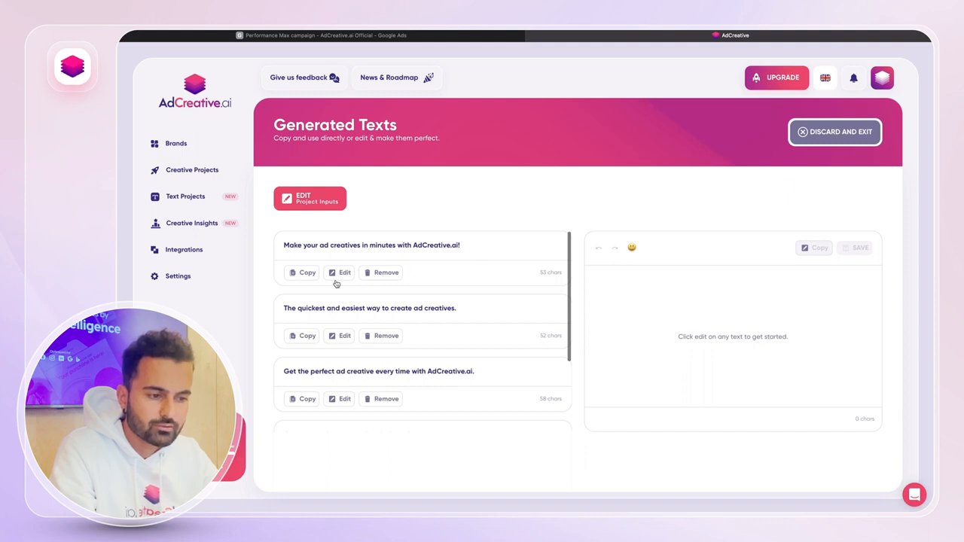
{"action": "left_click", "coordinate": [309, 274]}
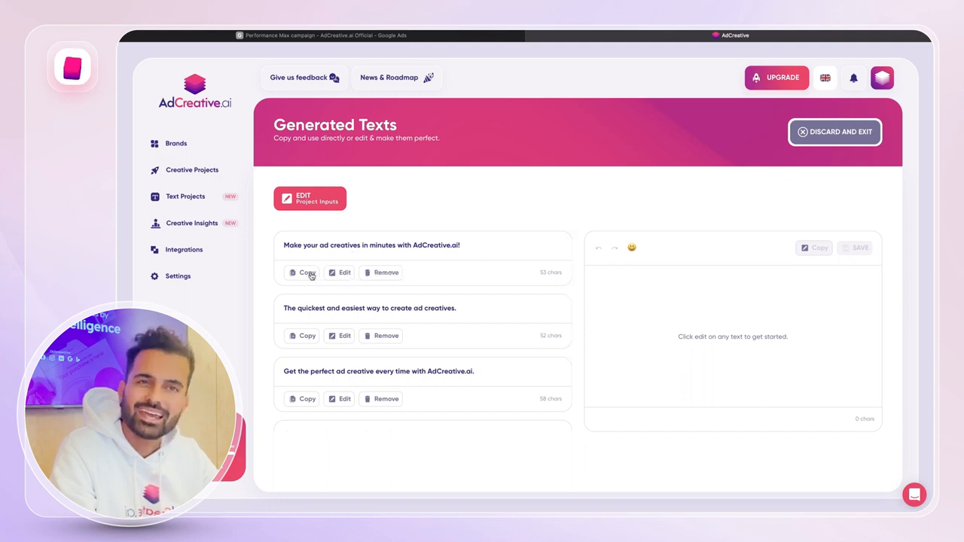
{"action": "left_click", "coordinate": [343, 275]}
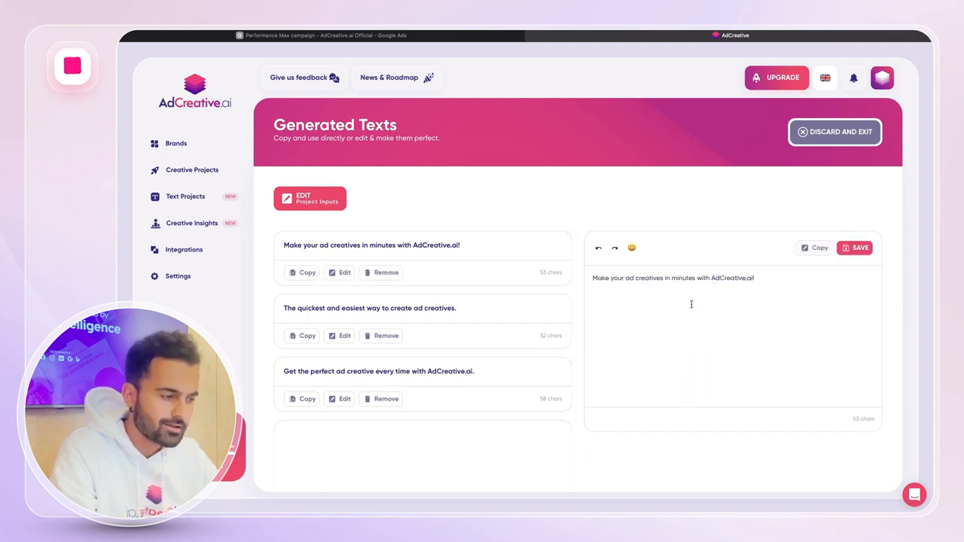
{"action": "key", "text": "BackSpace"}
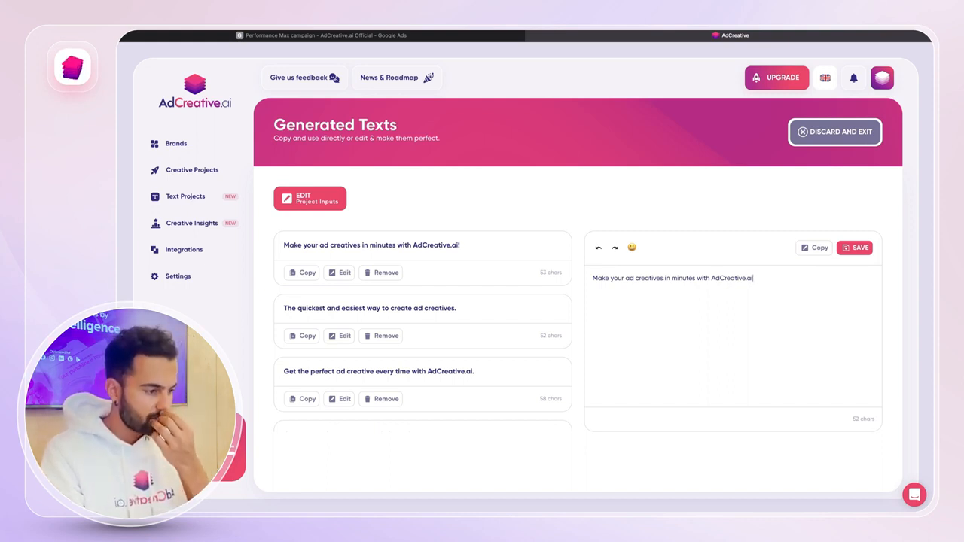
{"action": "key", "text": "ctrl+a"}
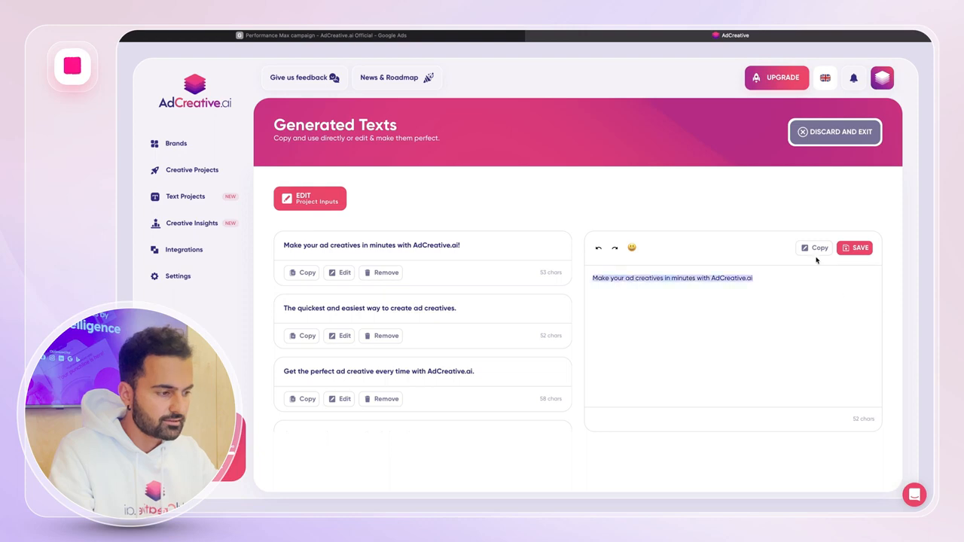
{"action": "left_click", "coordinate": [813, 250]}
{"action": "left_click", "coordinate": [740, 301]}
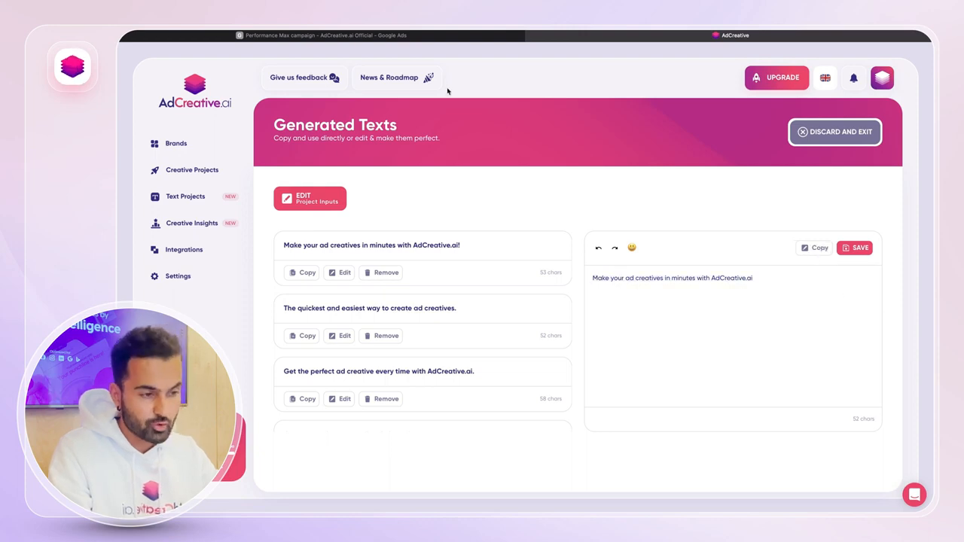
- Switch to Google Ads, make the short description read "Make your ad creatives in minutes with AdCreative.ai", and move to the empty third description
{"action": "left_click", "coordinate": [322, 36]}
{"action": "left_click", "coordinate": [364, 311]}
{"action": "key", "text": "BackSpace"}
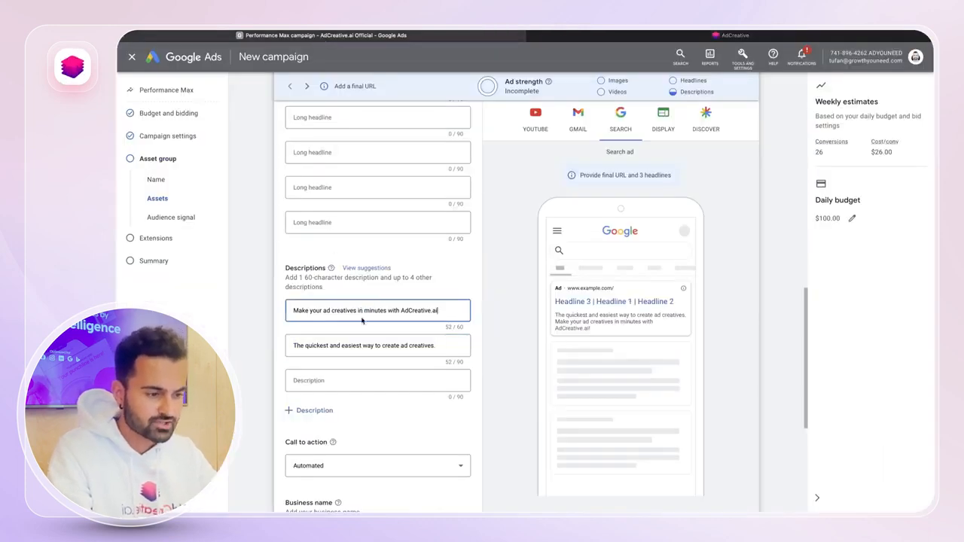
{"action": "left_click", "coordinate": [366, 379]}
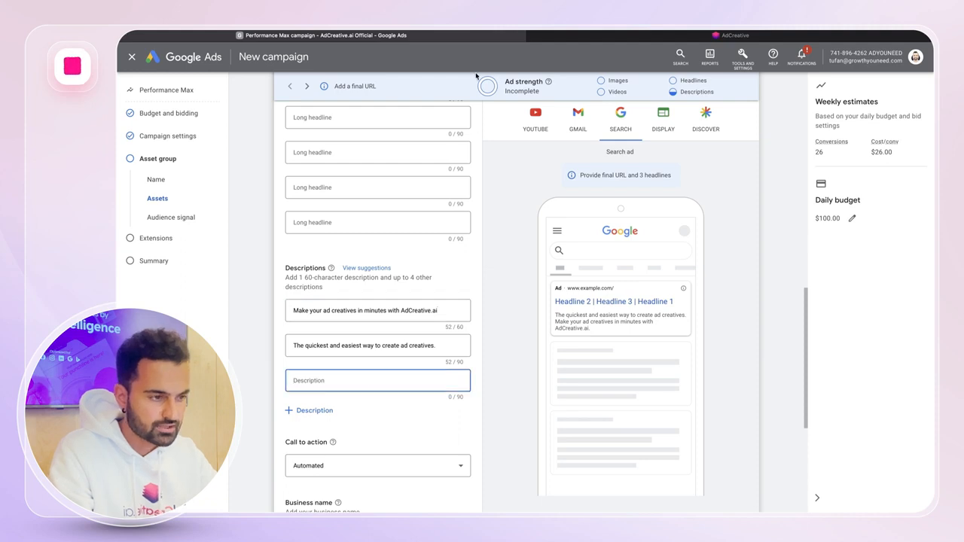
- Copy "Get the perfect ad creative every time with AdCreative.ai." from AdCreative.ai and paste it into the third description in Google Ads
{"action": "left_click", "coordinate": [734, 35]}
{"action": "scroll", "coordinate": [390, 352], "scroll_direction": "down", "scroll_amount": 1}
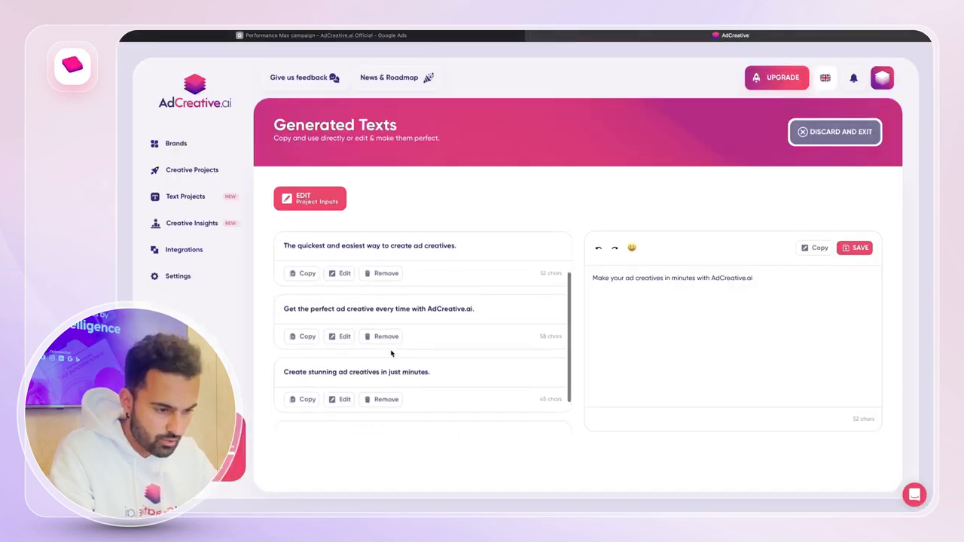
{"action": "left_click", "coordinate": [302, 337]}
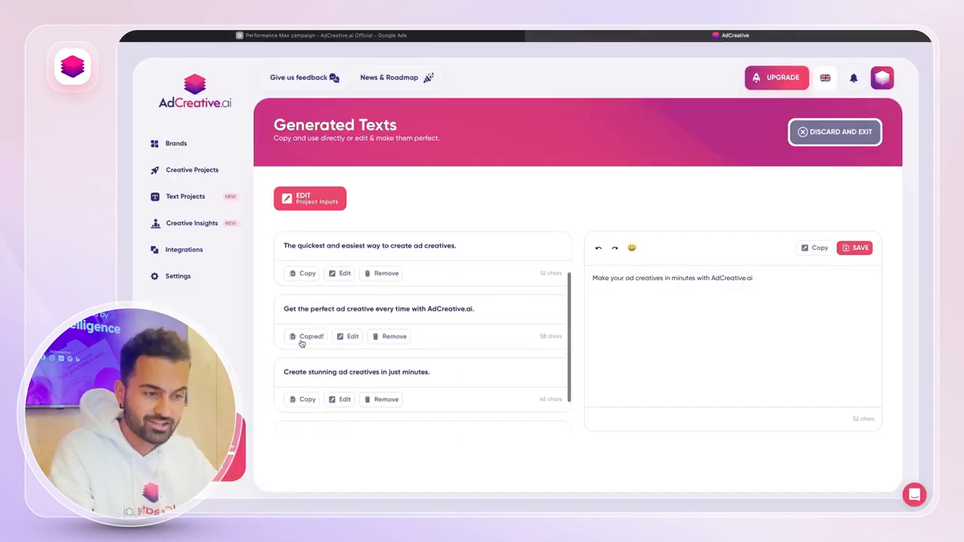
{"action": "left_click", "coordinate": [372, 36]}
{"action": "key", "text": "ctrl+v"}
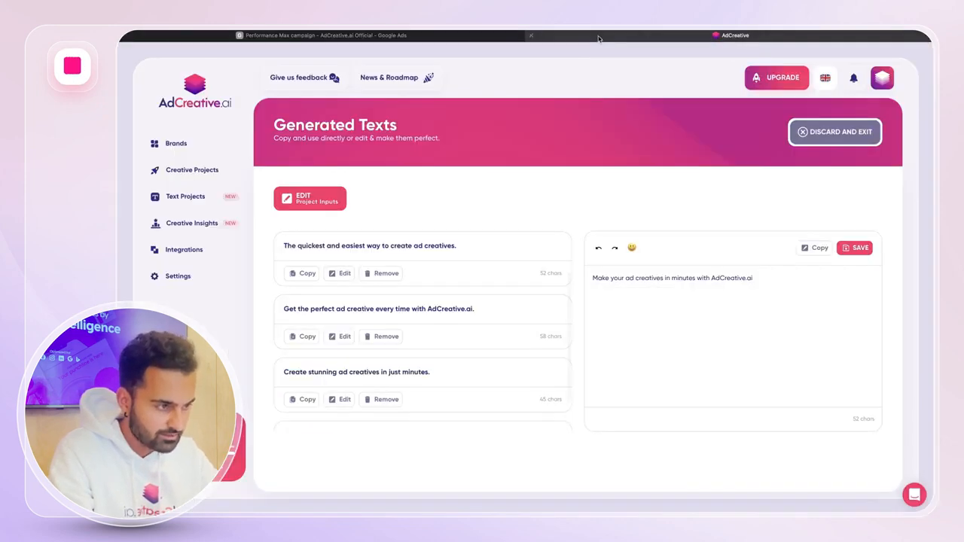
- Copy "Create stunning ad creatives in just minutes." from AdCreative.ai and paste it into the fourth description in Google Ads
{"action": "left_click", "coordinate": [734, 35]}
{"action": "scroll", "coordinate": [384, 333], "scroll_direction": "down", "scroll_amount": 1}
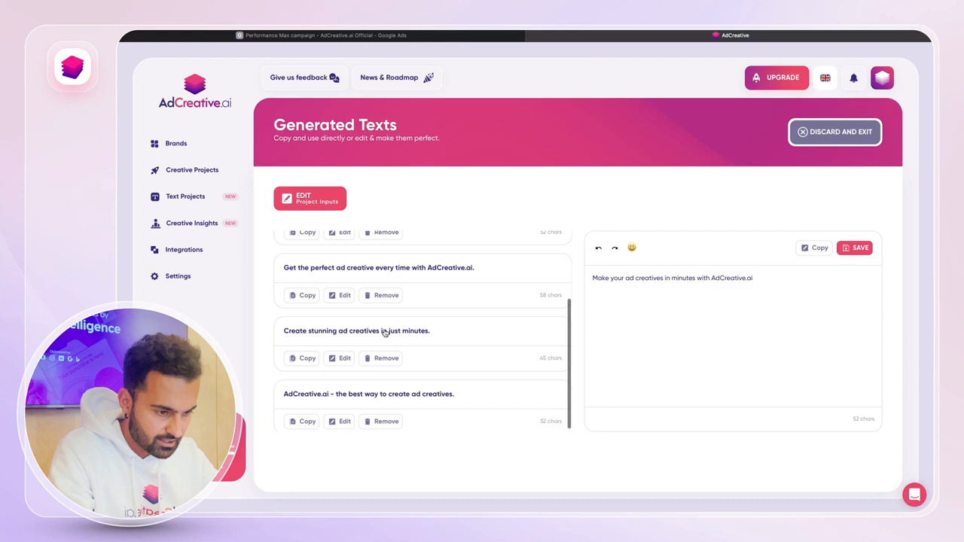
{"action": "left_click", "coordinate": [298, 358]}
{"action": "left_click", "coordinate": [309, 36]}
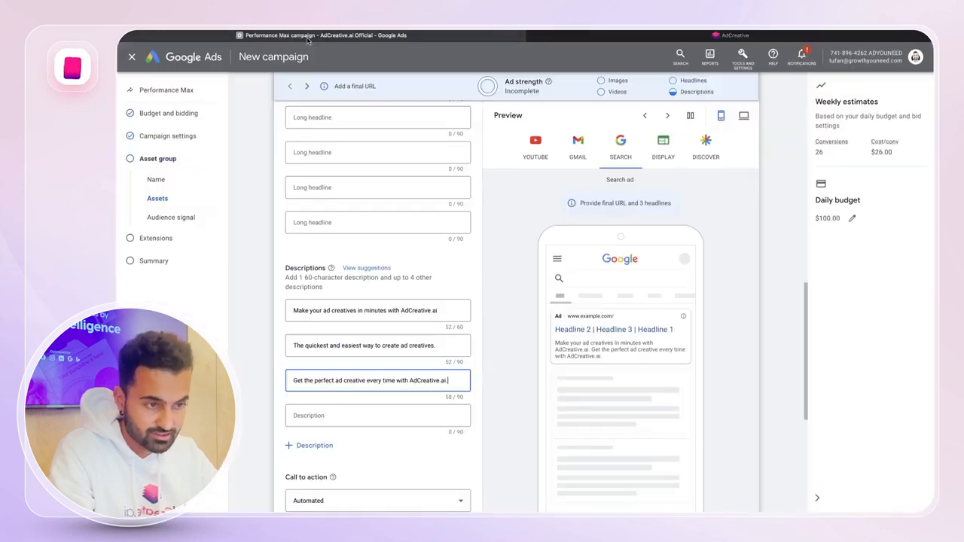
{"action": "left_click", "coordinate": [307, 422]}
{"action": "key", "text": "super+v"}
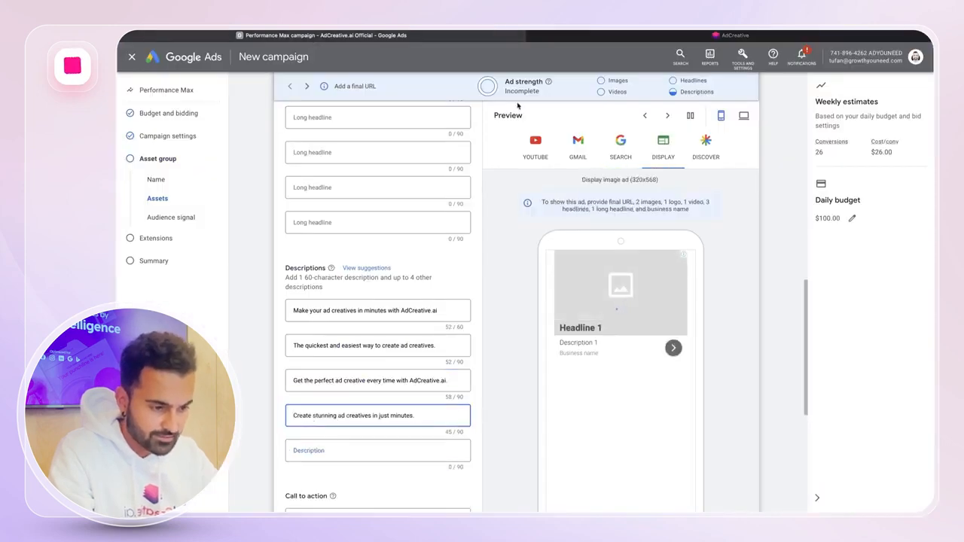
- Copy "AdCreative.ai - the best way to create ad creatives." from AdCreative.ai and paste it into the fifth description in Google Ads
{"action": "left_click", "coordinate": [735, 35]}
{"action": "scroll", "coordinate": [380, 282], "scroll_direction": "down", "scroll_amount": 1}
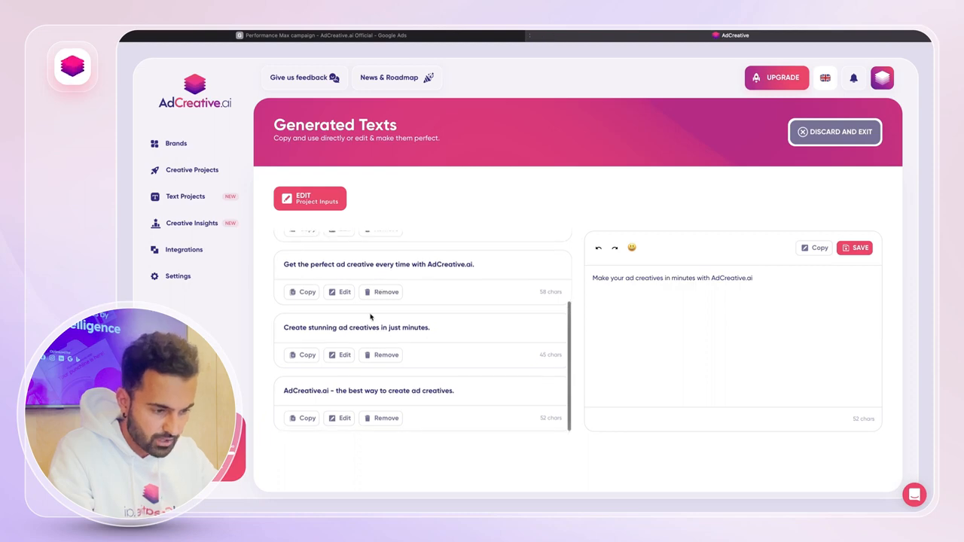
{"action": "left_click", "coordinate": [306, 427]}
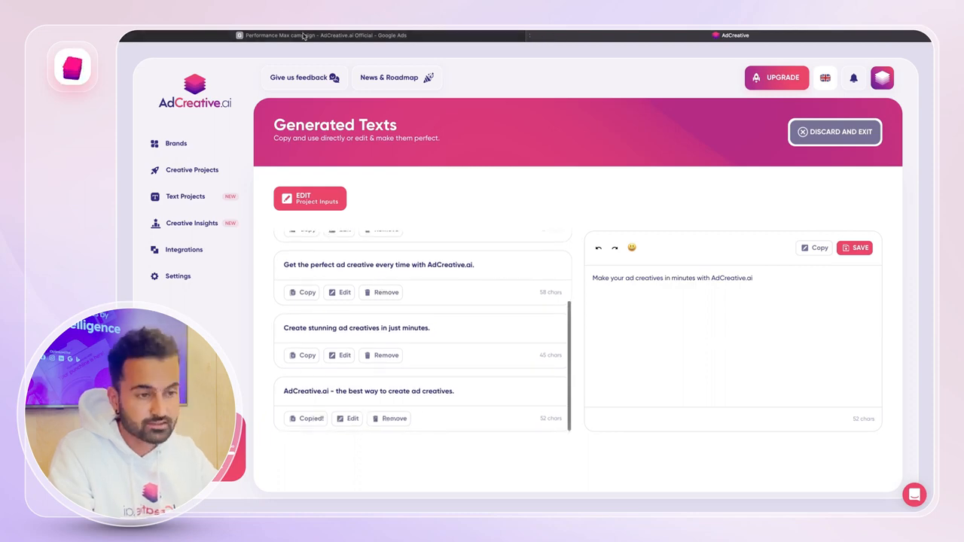
{"action": "left_click", "coordinate": [298, 36]}
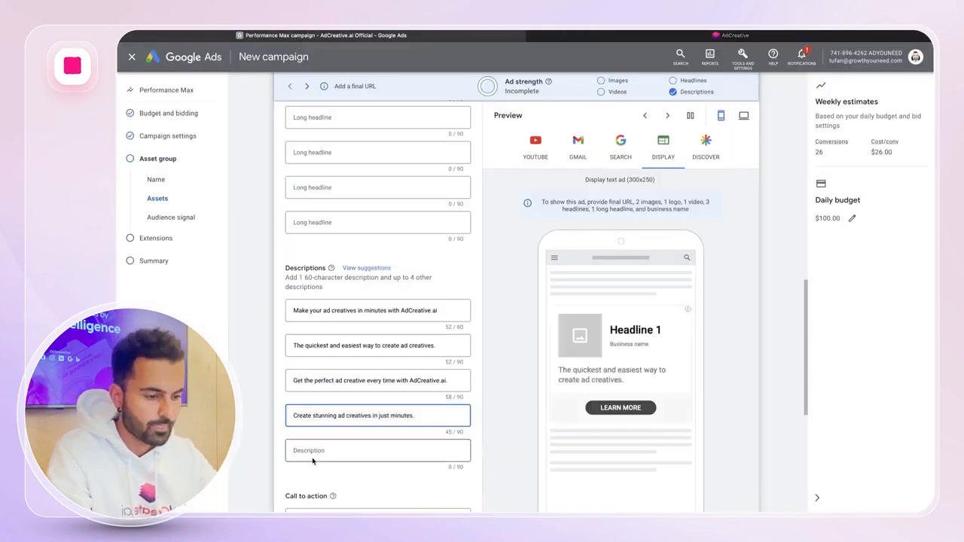
{"action": "key", "text": "Tab"}
{"action": "key", "text": "super+v"}
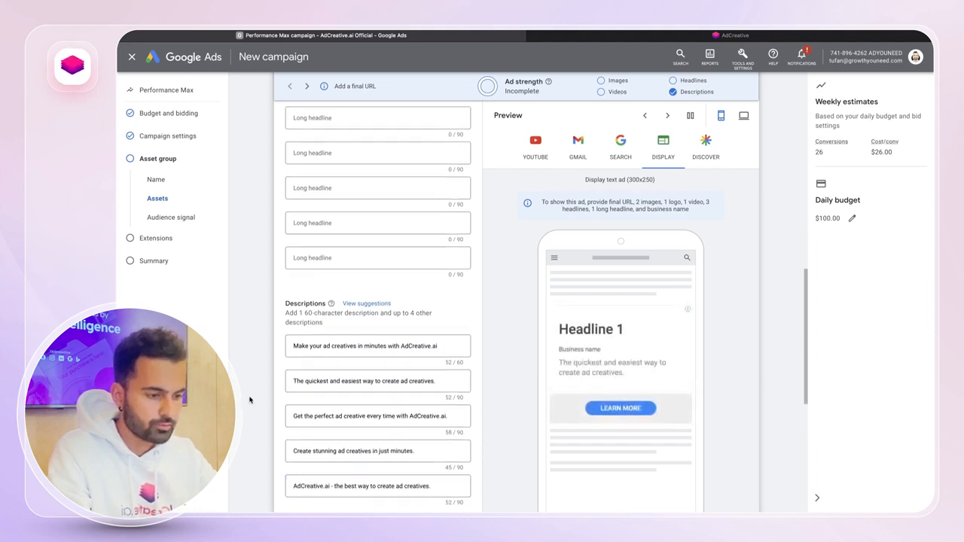
{"action": "scroll", "coordinate": [249, 400], "scroll_direction": "up", "scroll_amount": 2}
{"action": "scroll", "coordinate": [249, 400], "scroll_direction": "up", "scroll_amount": 1}
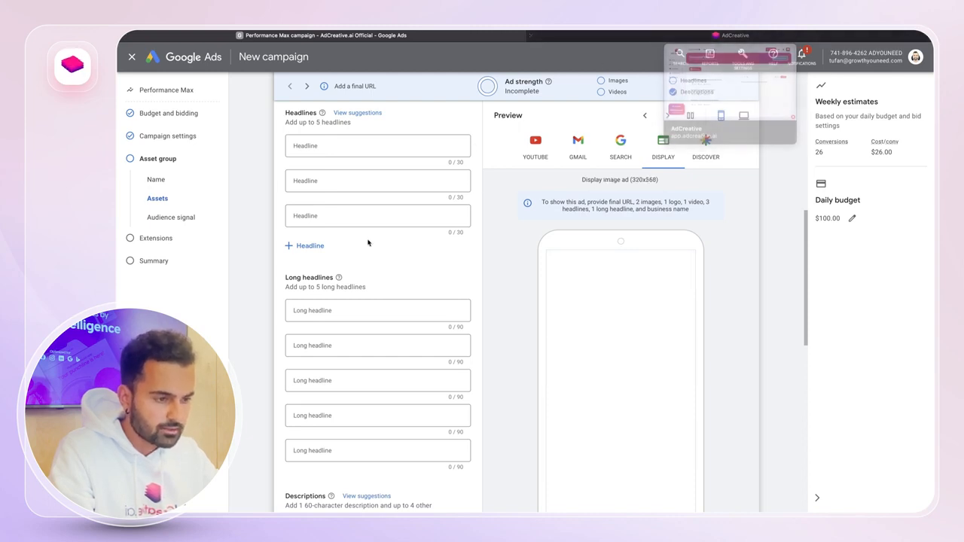
{"action": "scroll", "coordinate": [305, 289], "scroll_direction": "up", "scroll_amount": 2}
{"action": "left_click", "coordinate": [305, 262]}
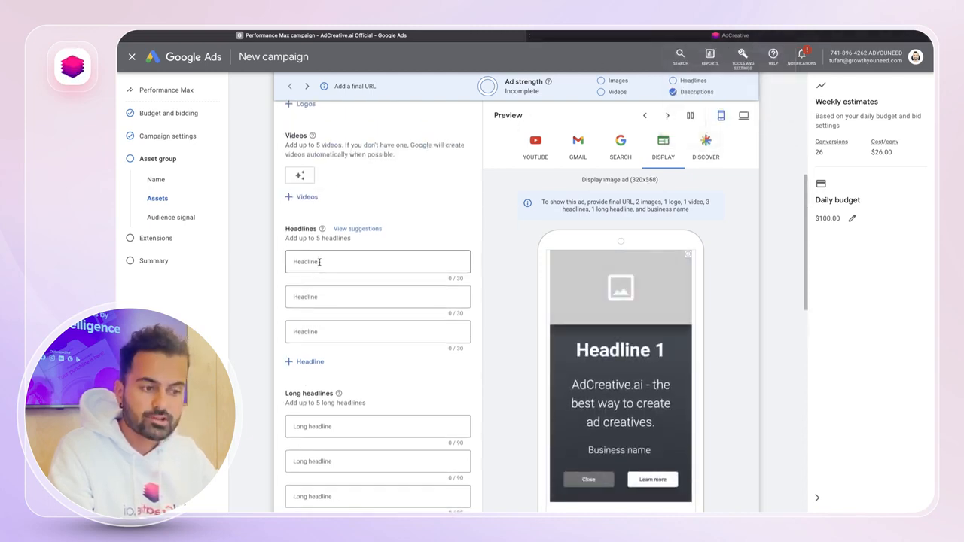
{"action": "left_click", "coordinate": [257, 263]}
{"action": "left_click", "coordinate": [342, 263]}
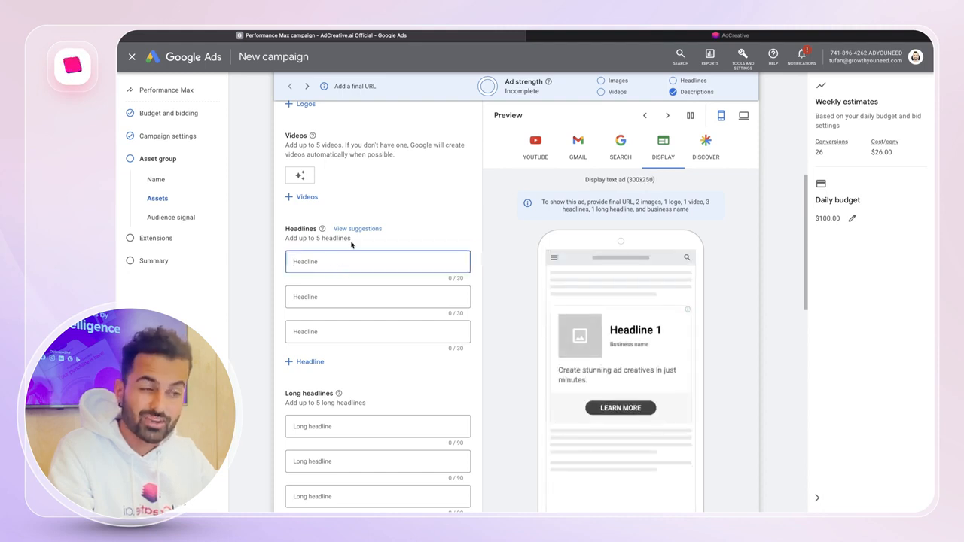
- Get the AdCreative.ai website address from the browser and paste it into Google Ads as the asset group's final URL
{"action": "left_click", "coordinate": [600, 35]}
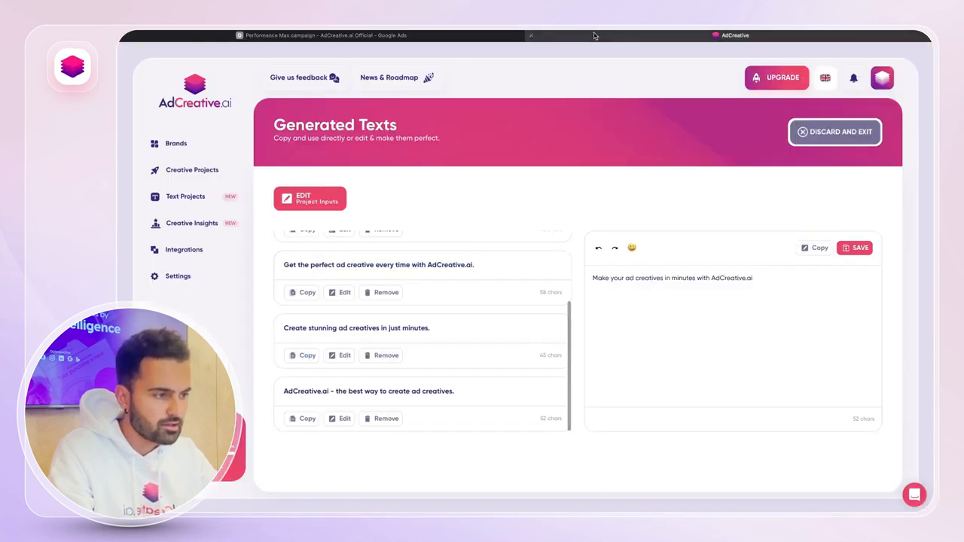
{"action": "type", "text": "adc"}
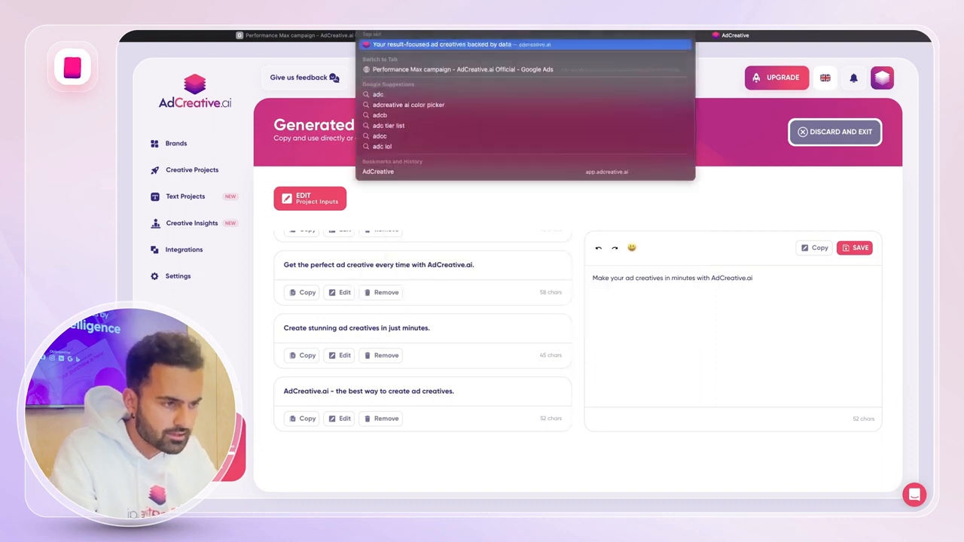
{"action": "left_click", "coordinate": [297, 34]}
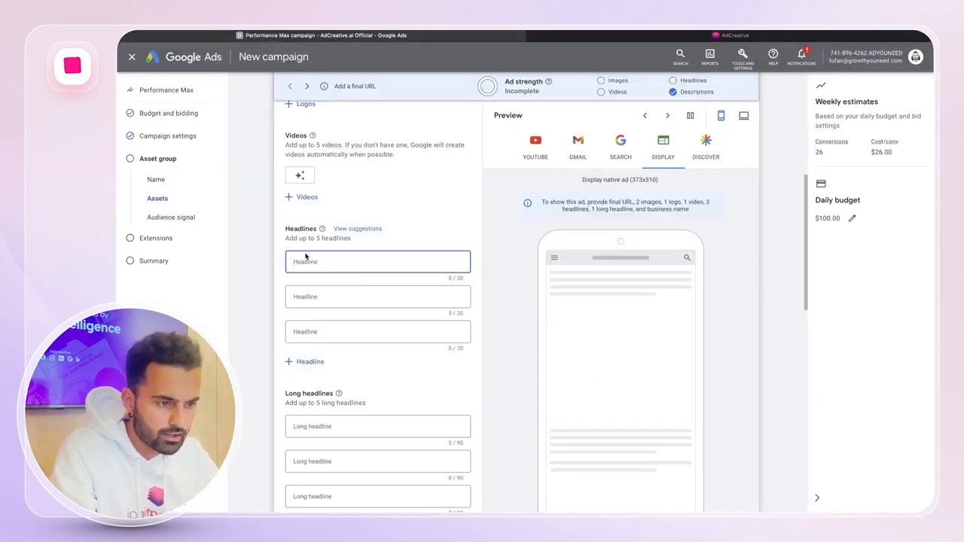
{"action": "scroll", "coordinate": [298, 216], "scroll_direction": "up", "scroll_amount": 5}
{"action": "left_click", "coordinate": [297, 216]}
{"action": "key", "text": "super+v"}
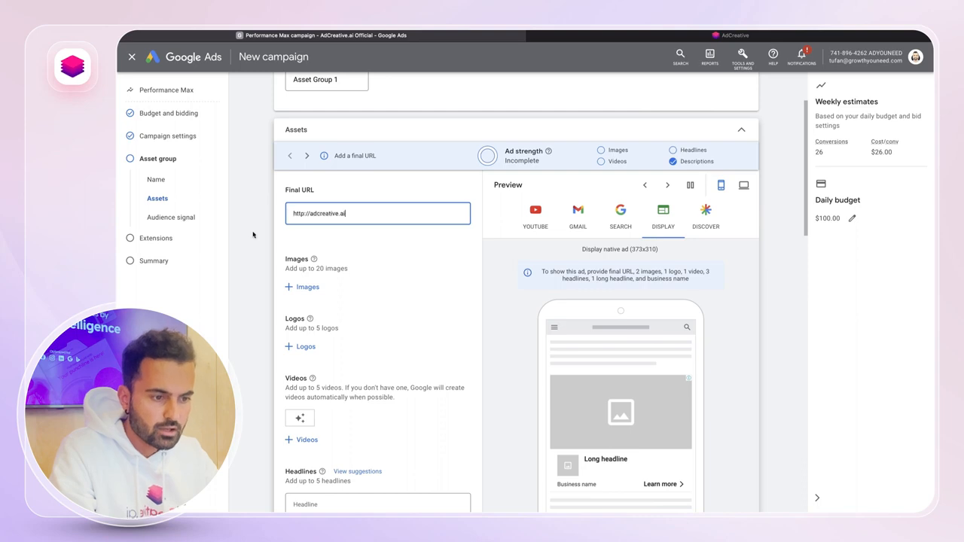
{"action": "left_click", "coordinate": [249, 236]}
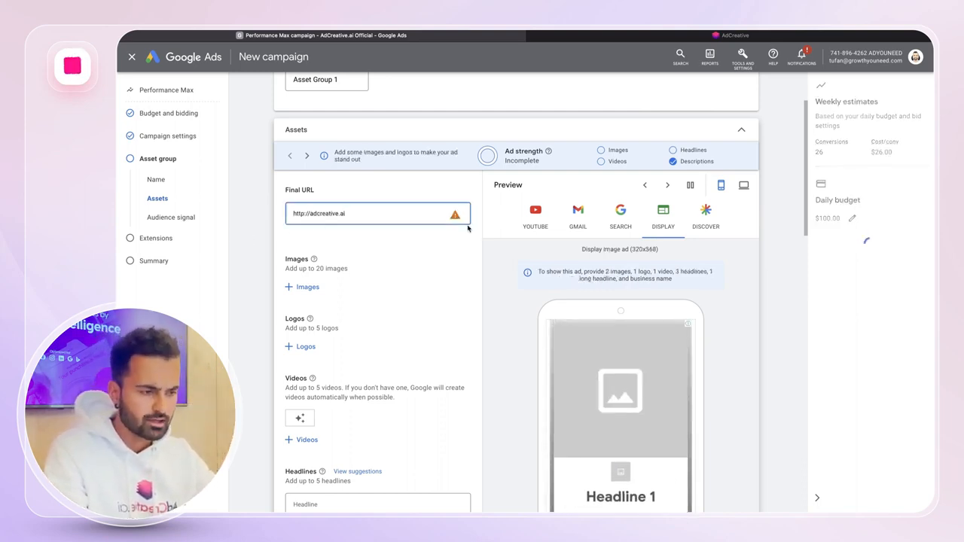
{"action": "left_click", "coordinate": [301, 214]}
{"action": "type", "text": "s"}
{"action": "left_click", "coordinate": [310, 227]}
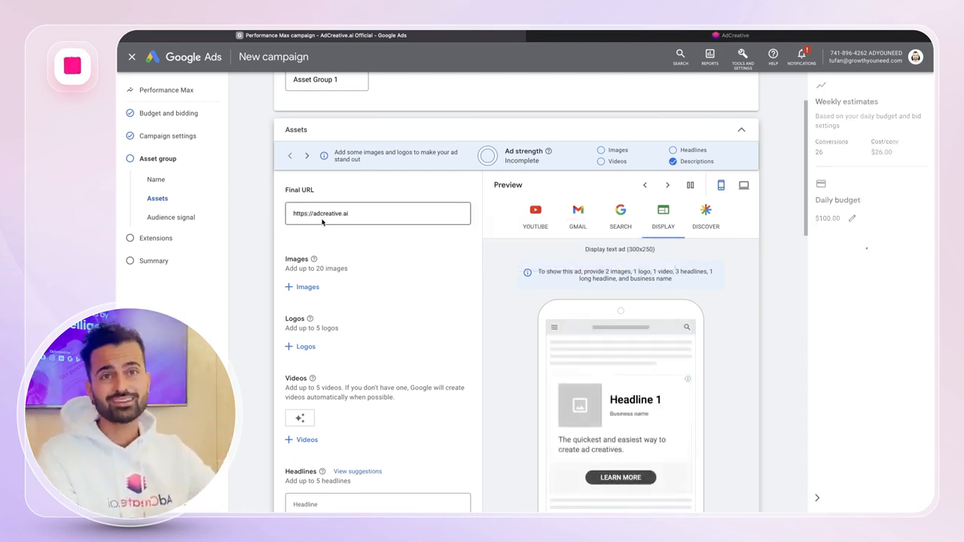
- Fill the first two headlines with the suggested "AI Powered Ad Creatives" and "Start Your Free Trial", and move to the third headline
{"action": "scroll", "coordinate": [307, 286], "scroll_direction": "down", "scroll_amount": 3}
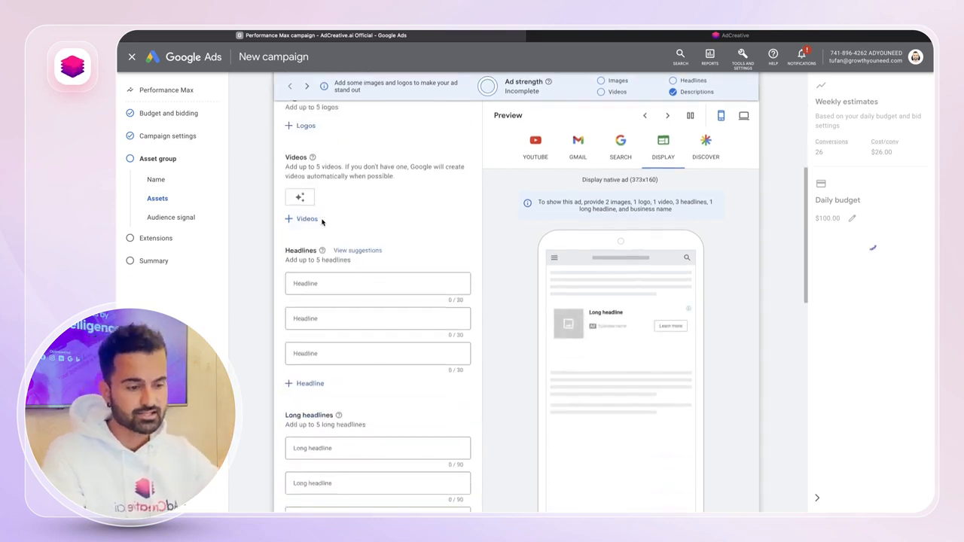
{"action": "left_click", "coordinate": [307, 286]}
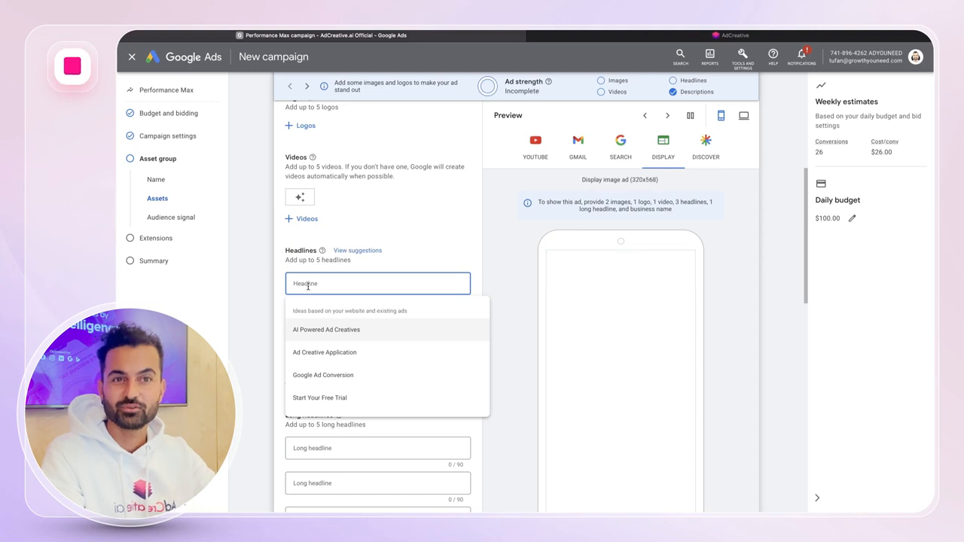
{"action": "left_click", "coordinate": [315, 328]}
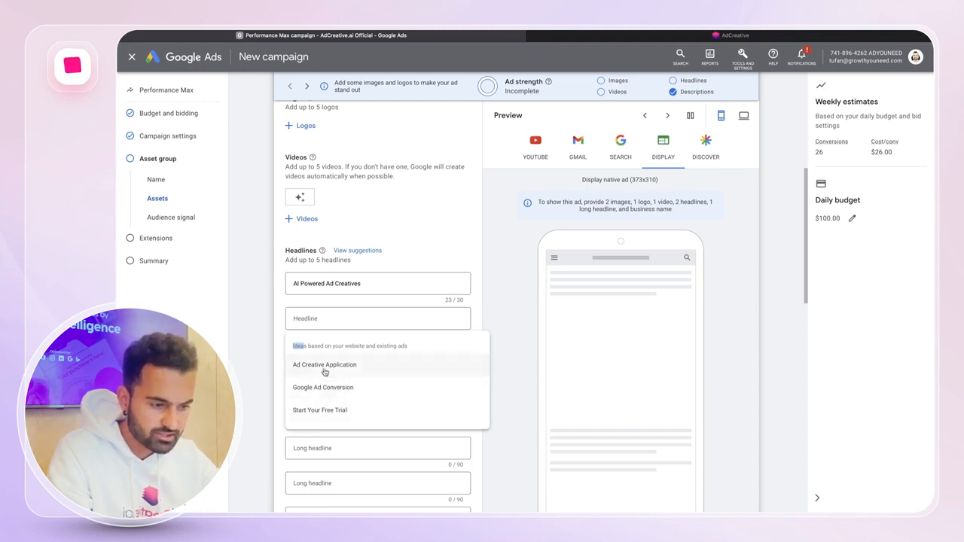
{"action": "left_click", "coordinate": [320, 410]}
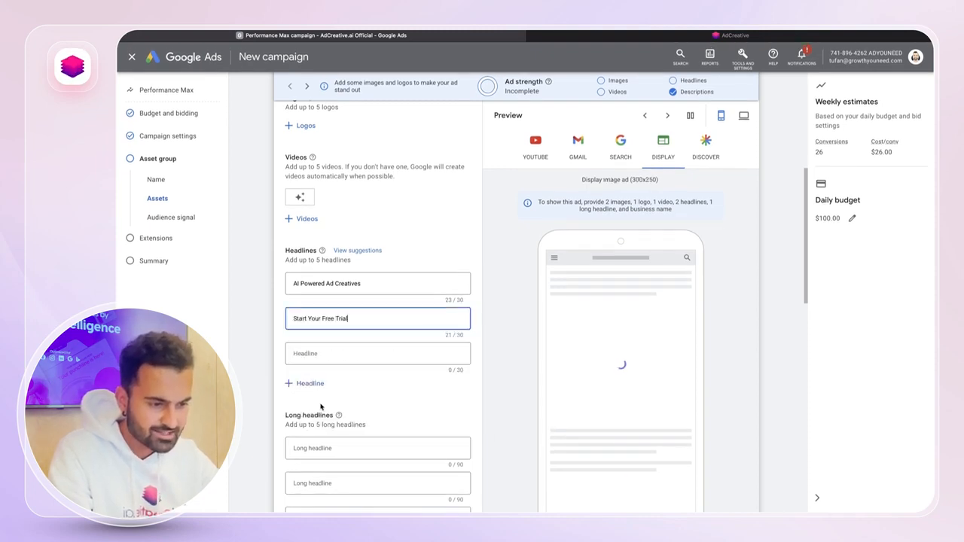
{"action": "left_click", "coordinate": [350, 352]}
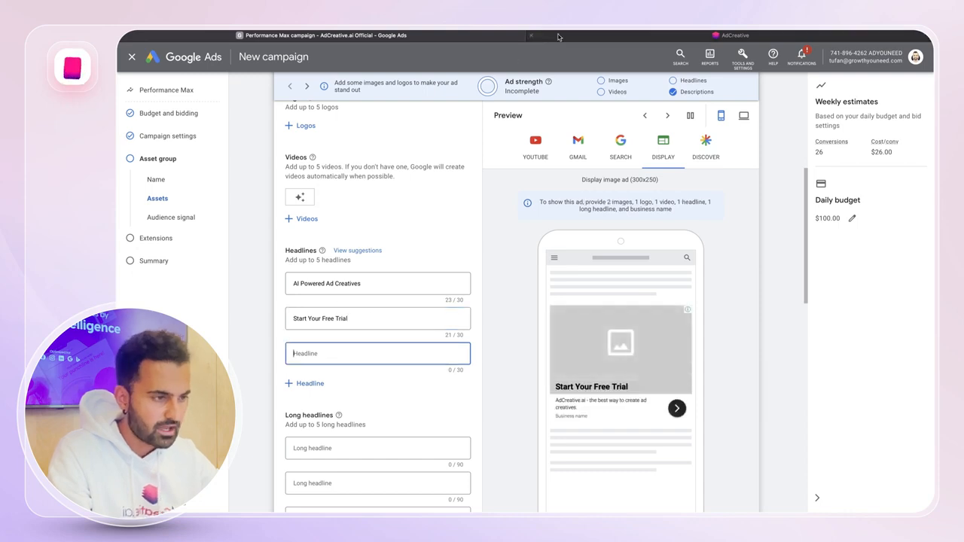
- Switch to AdCreative.ai, shorten the text in the editor to "Make your ad creatives in minutes", and copy it
{"action": "left_click", "coordinate": [734, 35]}
{"action": "scroll", "coordinate": [435, 370], "scroll_direction": "up", "scroll_amount": 5}
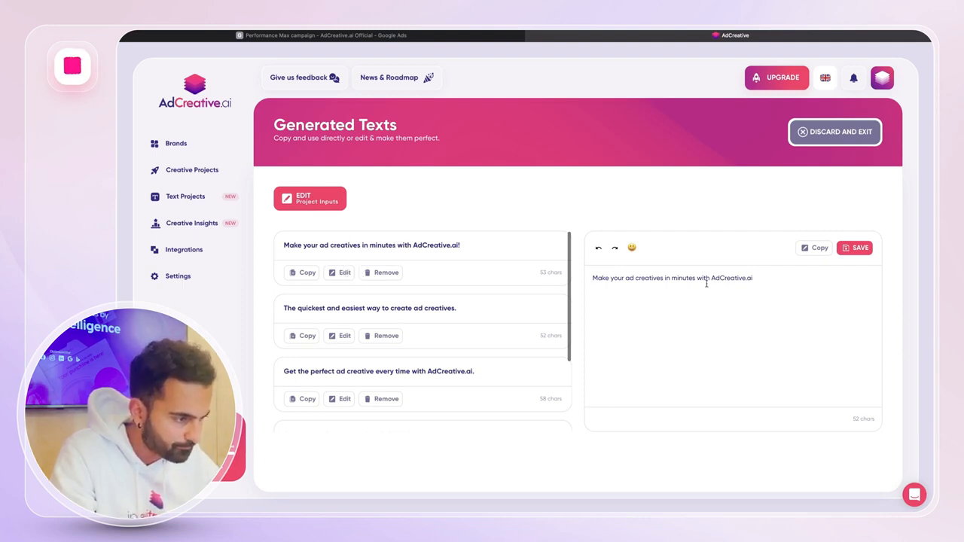
{"action": "left_click_drag", "start_coordinate": [693, 279], "coordinate": [773, 285]}
{"action": "key", "text": "BackSpace"}
{"action": "key", "text": "super+a"}
{"action": "key", "text": "super+c"}
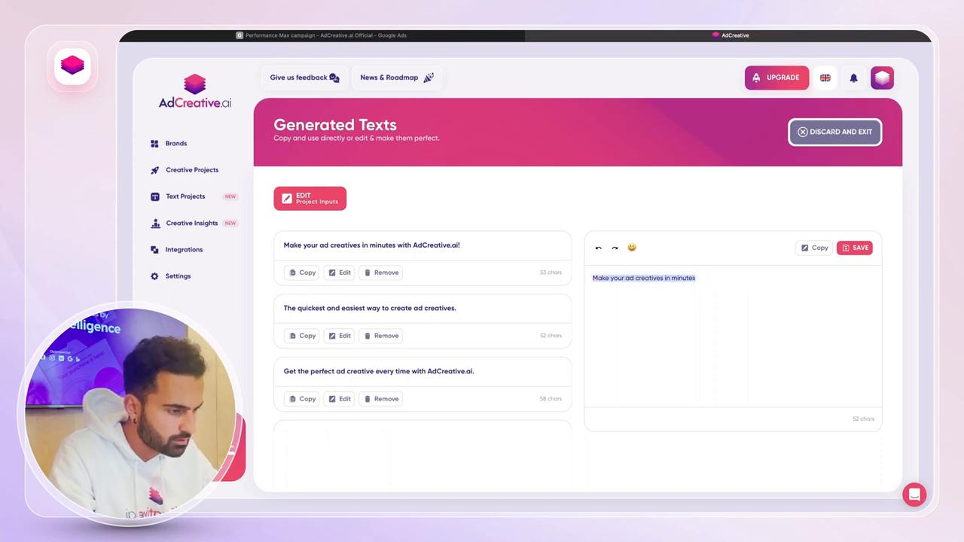
- Switch to Google Ads, paste the copied text as the third headline, and reword it to "Make your ad creatives fast"
{"action": "left_click", "coordinate": [270, 37]}
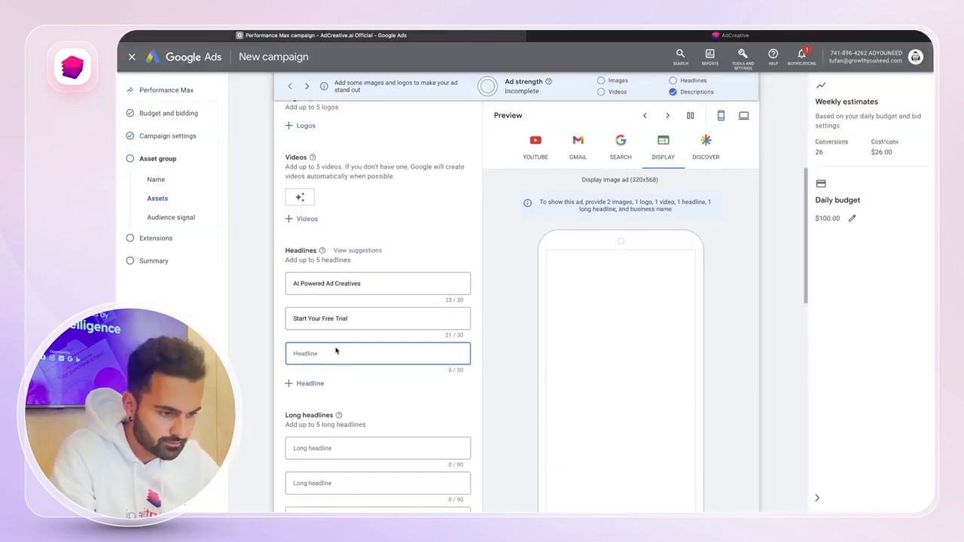
{"action": "key", "text": "super+v"}
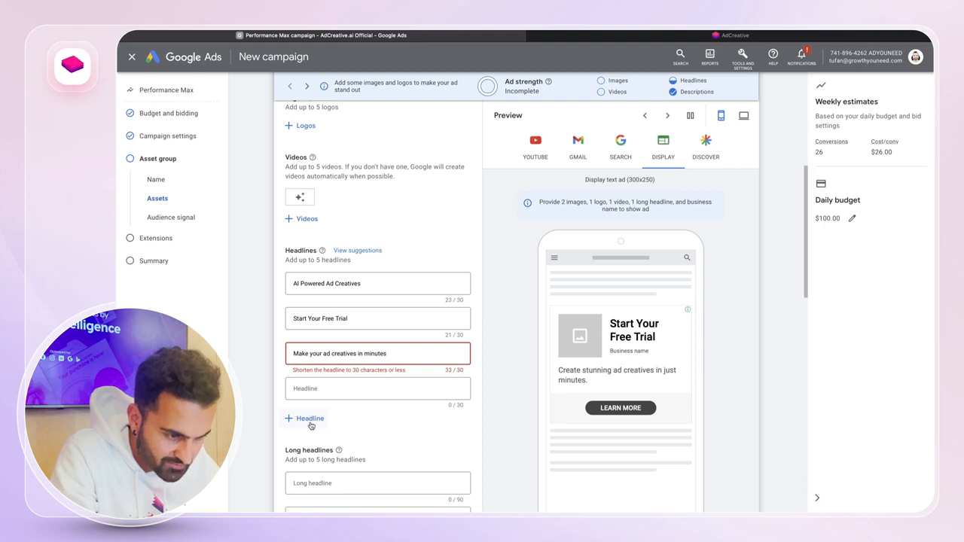
{"action": "key", "text": "alt+shift+Left"}
{"action": "key", "text": "alt+shift+Left"}
{"action": "type", "text": "fast"}
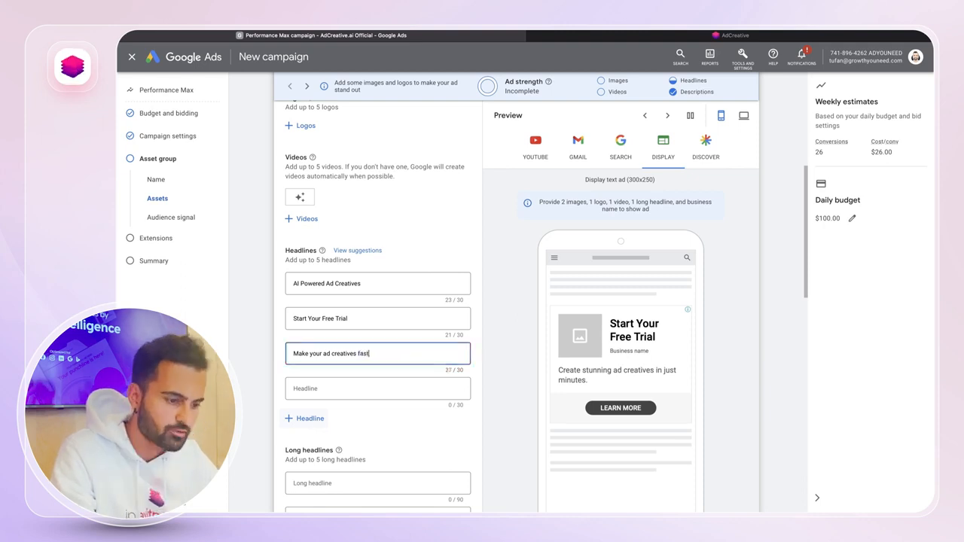
- Switch to AdCreative.ai, open the third generated text for editing, shorten it to "Get the perfect ad creative", and copy it
{"action": "left_click", "coordinate": [547, 37]}
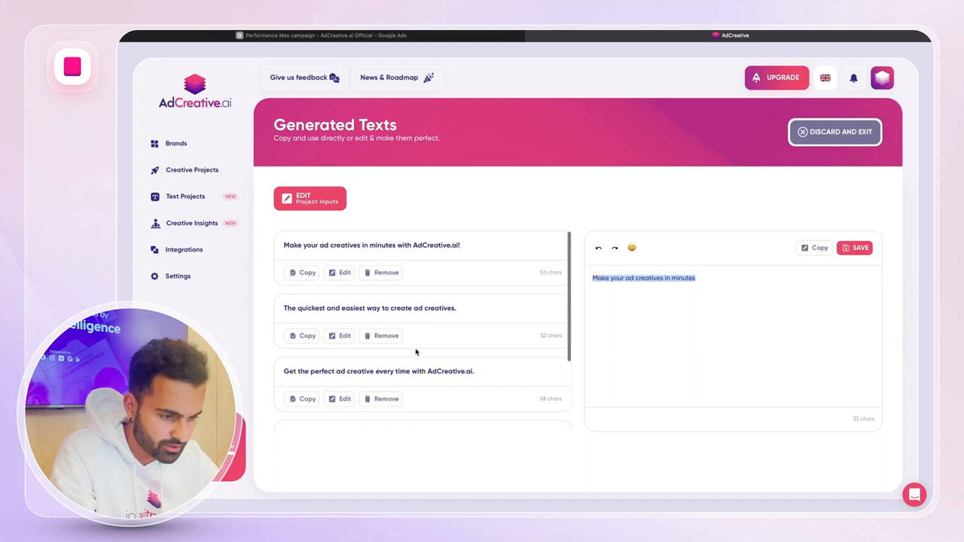
{"action": "scroll", "coordinate": [416, 352], "scroll_direction": "down", "scroll_amount": 1}
{"action": "left_click", "coordinate": [345, 378]}
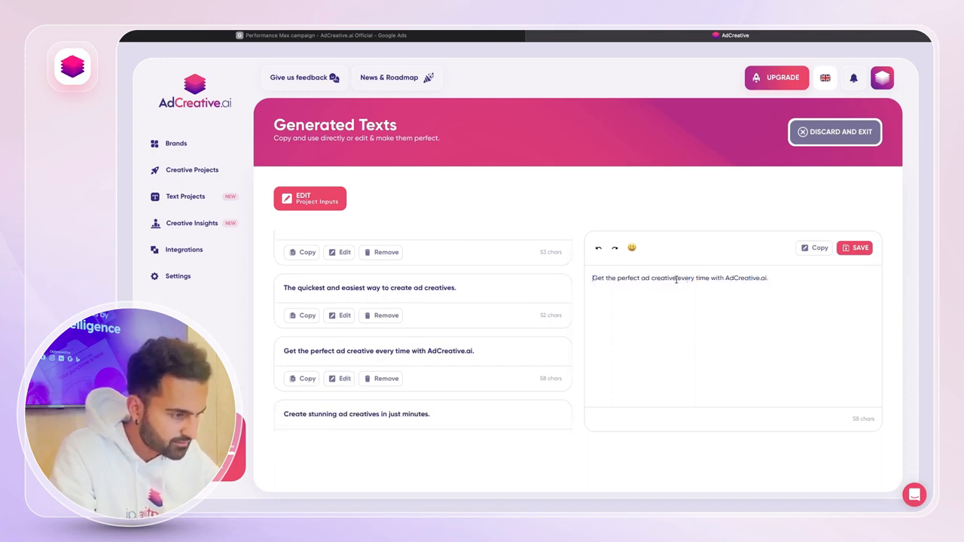
{"action": "left_click_drag", "start_coordinate": [676, 279], "coordinate": [774, 279]}
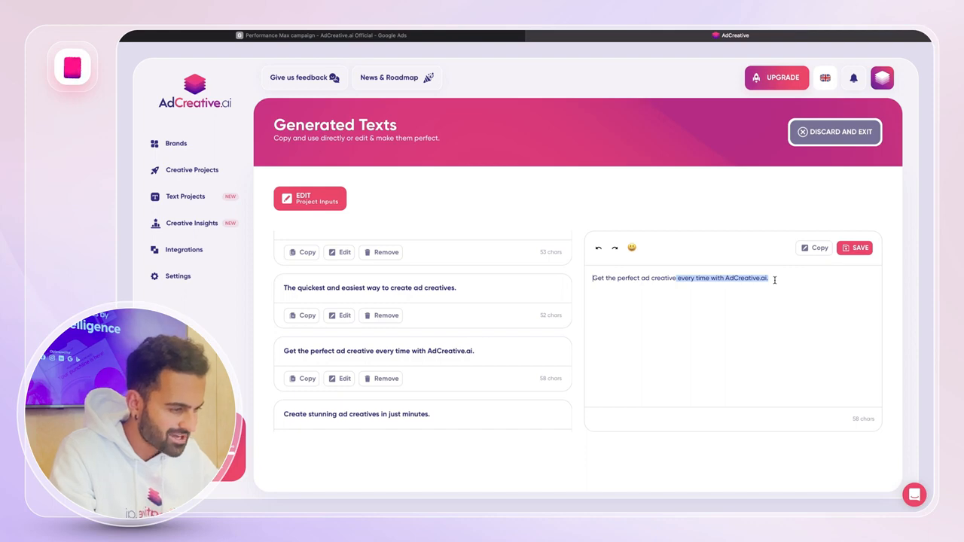
{"action": "key", "text": "BackSpace"}
{"action": "key", "text": "super+a"}
{"action": "key", "text": "super+c"}
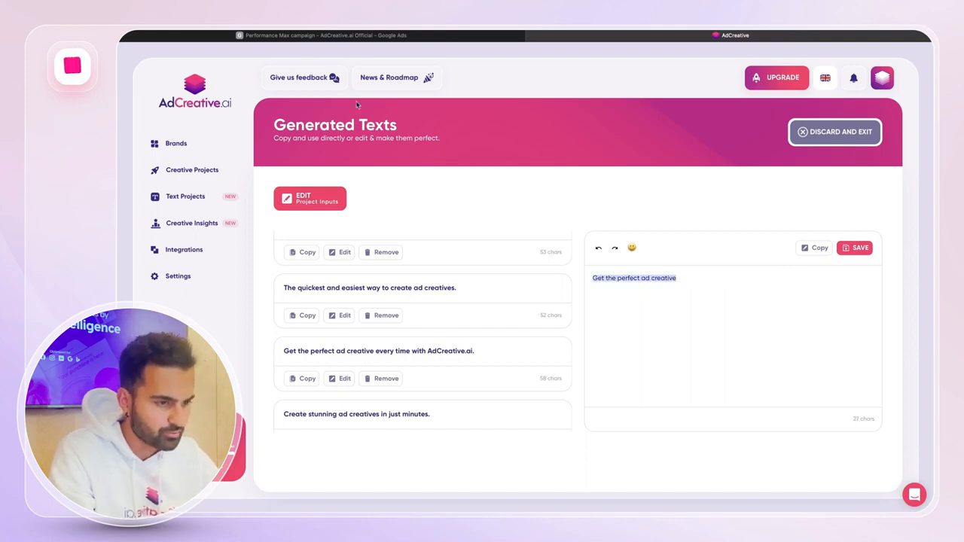
- Switch to Google Ads and paste "Get the perfect ad creative" into the fourth headline
{"action": "left_click", "coordinate": [324, 35]}
{"action": "left_click", "coordinate": [335, 388]}
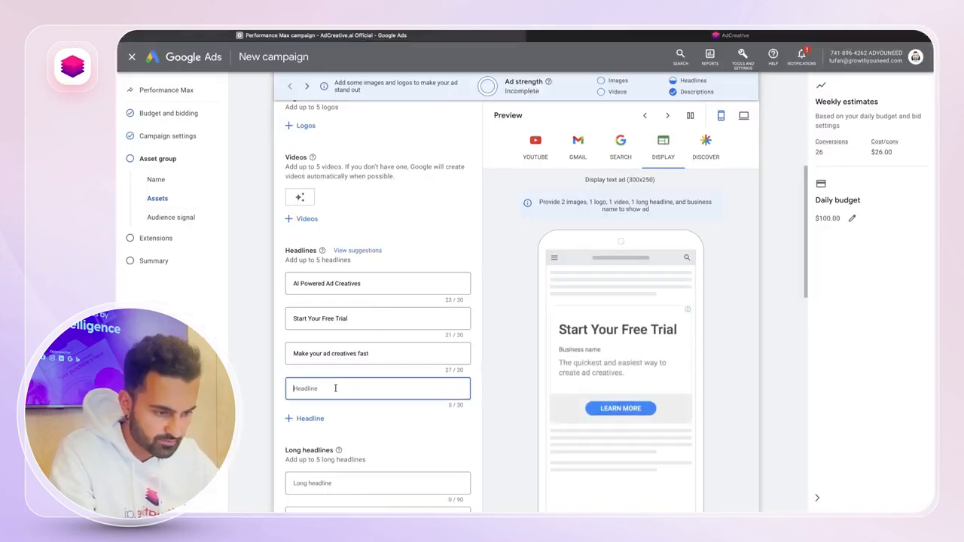
{"action": "key", "text": "super+v"}
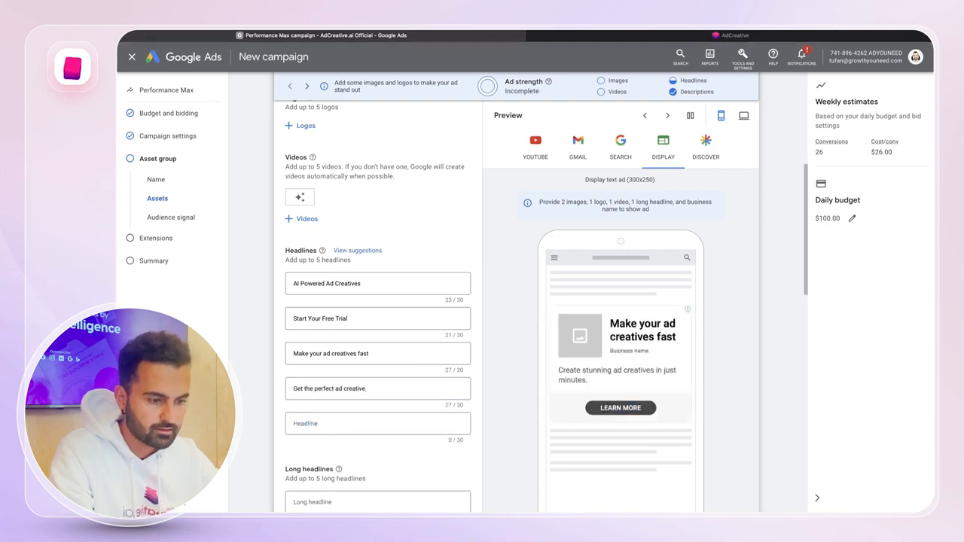
- Switch to AdCreative.ai, open the fourth generated text for editing, shorten it to "Create stunning ad creatives", and copy it
{"action": "left_click", "coordinate": [734, 35]}
{"action": "scroll", "coordinate": [429, 386], "scroll_direction": "down", "scroll_amount": 2}
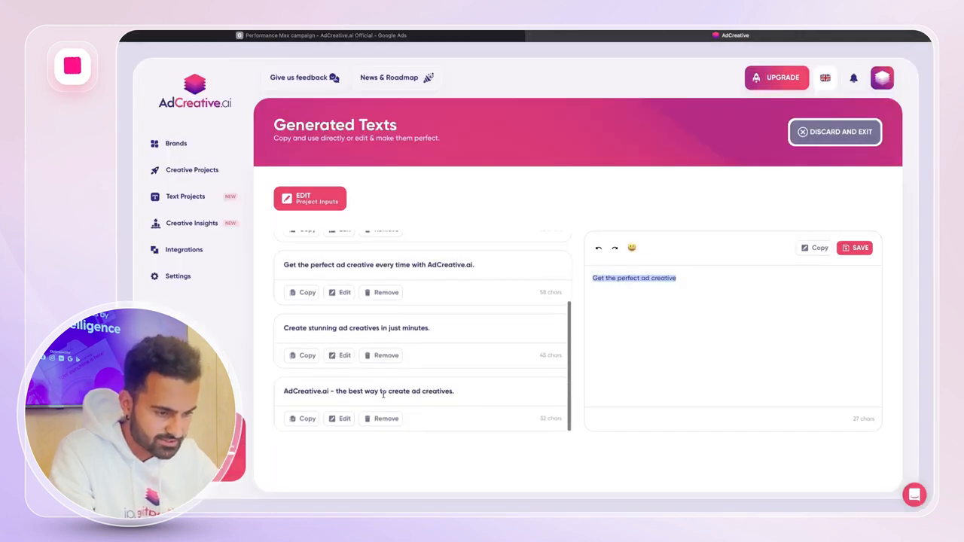
{"action": "left_click", "coordinate": [340, 355]}
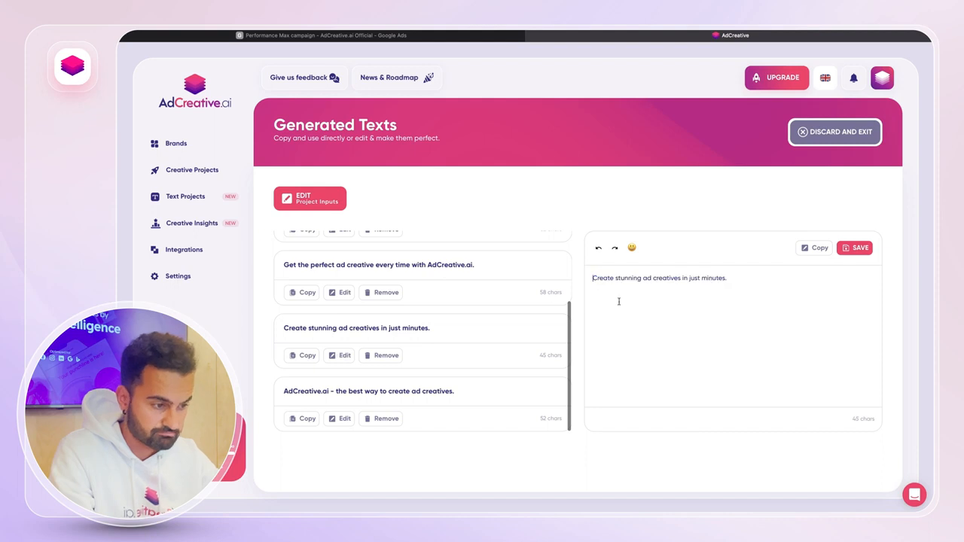
{"action": "left_click_drag", "start_coordinate": [682, 278], "coordinate": [729, 278]}
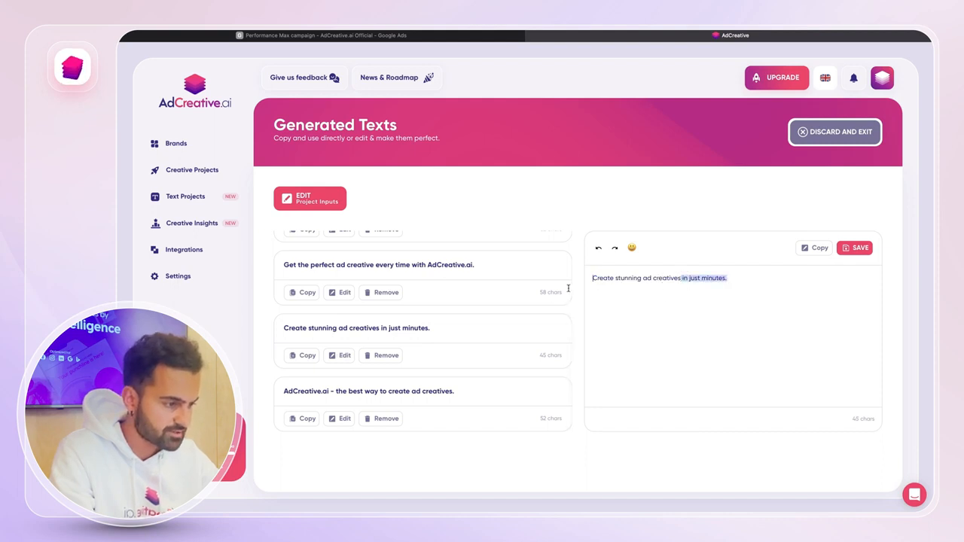
{"action": "key", "text": "BackSpace"}
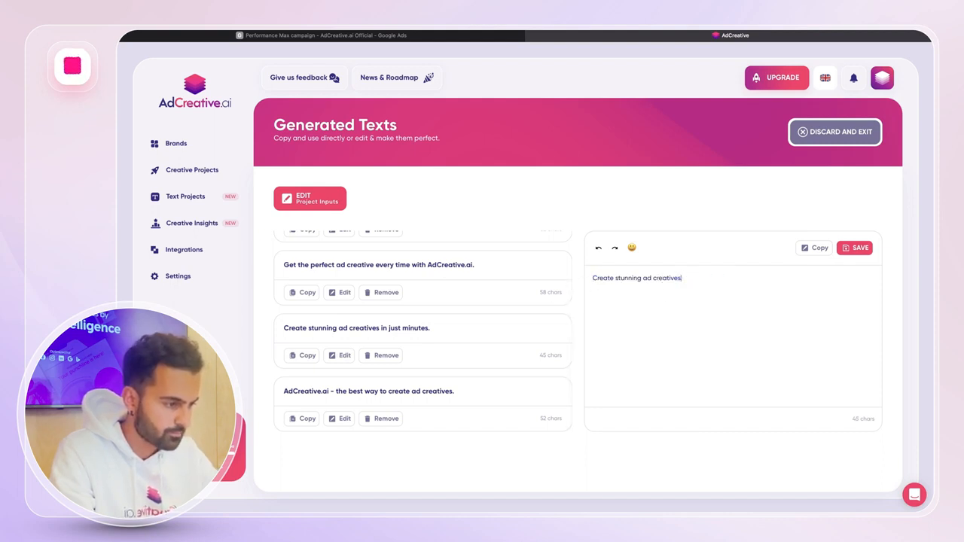
{"action": "key", "text": "super+a"}
{"action": "key", "text": "super+c"}
- Switch to Google Ads and paste "Create stunning ad creatives" into the fifth headline
{"action": "key", "text": "ctrl+shift+Tab"}
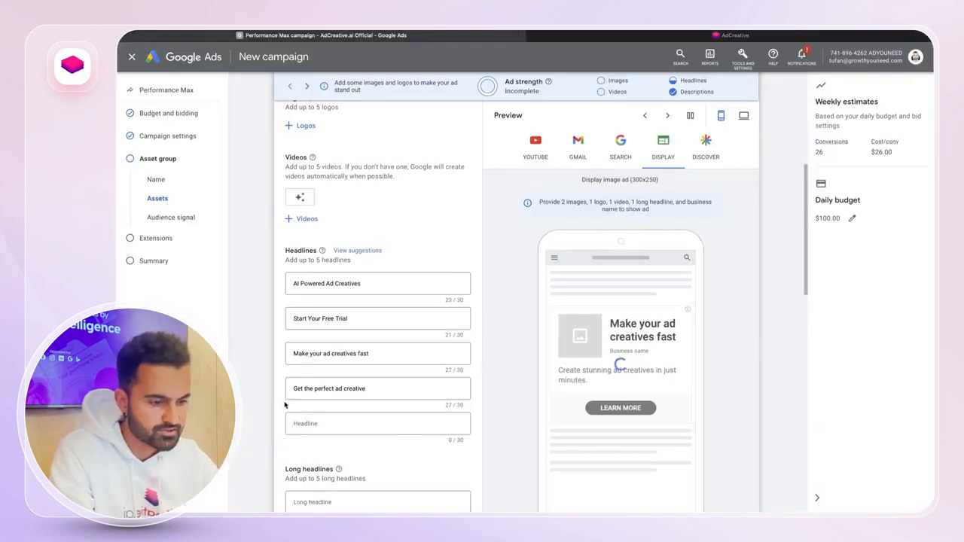
{"action": "left_click", "coordinate": [304, 423]}
{"action": "key", "text": "super+v"}
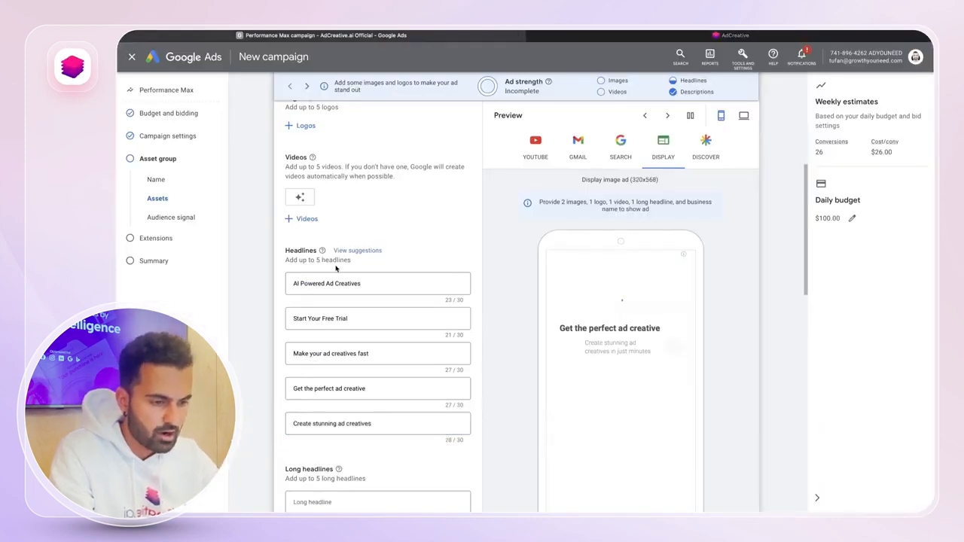
{"action": "scroll", "coordinate": [336, 301], "scroll_direction": "down", "scroll_amount": 3}
{"action": "scroll", "coordinate": [336, 268], "scroll_direction": "down", "scroll_amount": 2}
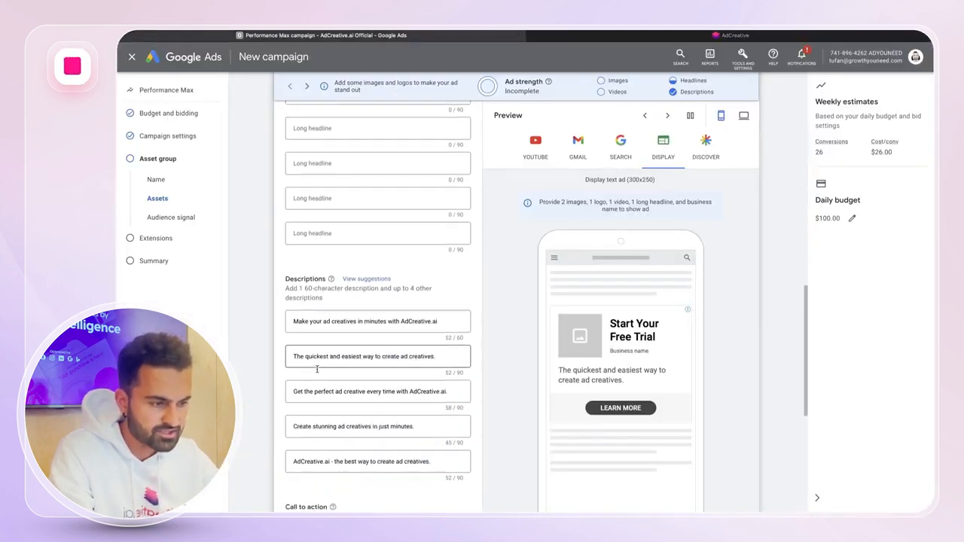
- Switch to AdCreative.ai and try to regenerate the project's texts with the size Ad Copy (Up to 260 characters)
{"action": "left_click", "coordinate": [614, 39]}
{"action": "left_click", "coordinate": [321, 201]}
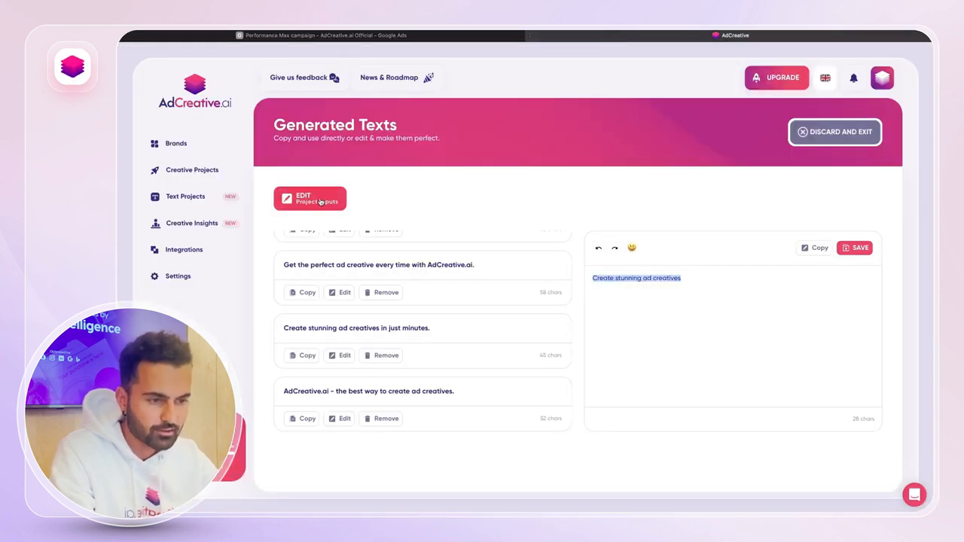
{"action": "left_click", "coordinate": [496, 276]}
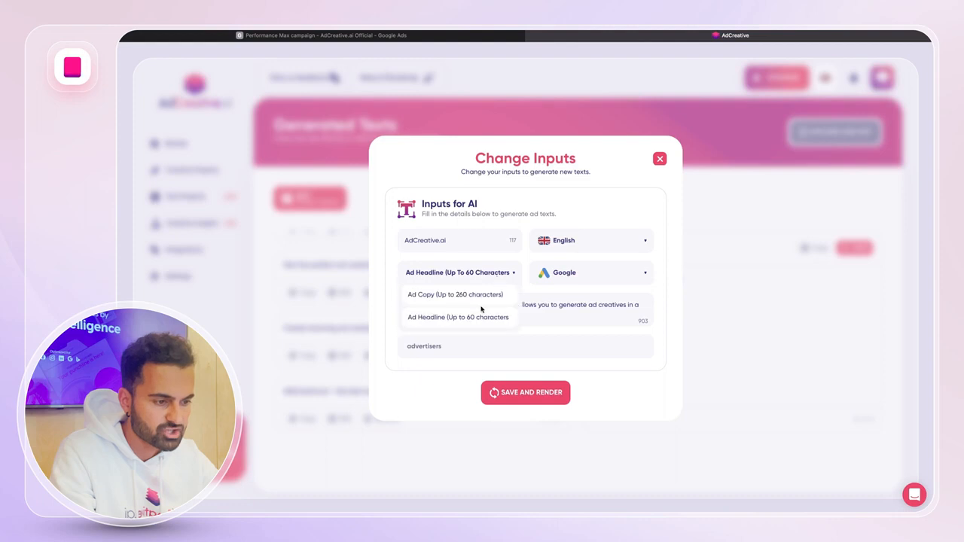
{"action": "left_click", "coordinate": [455, 295]}
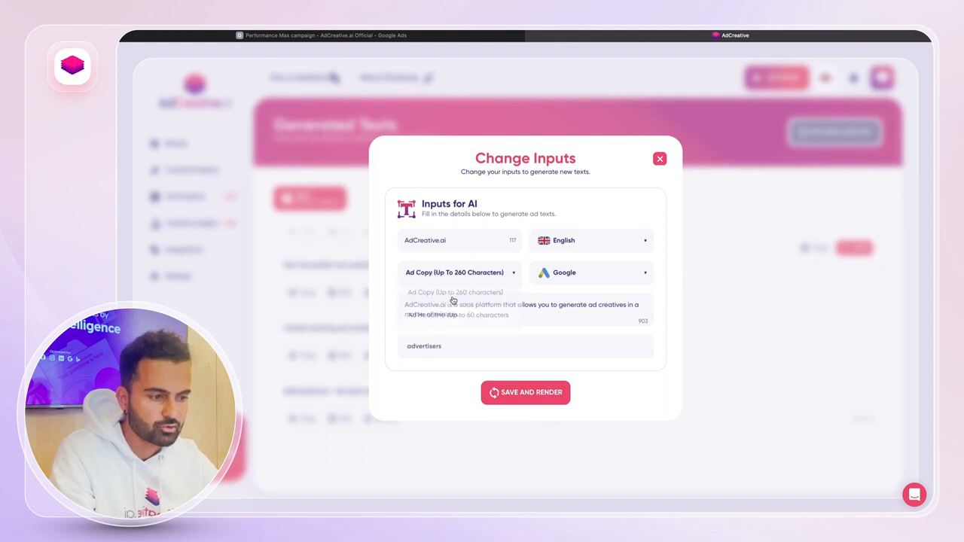
{"action": "left_click", "coordinate": [512, 391]}
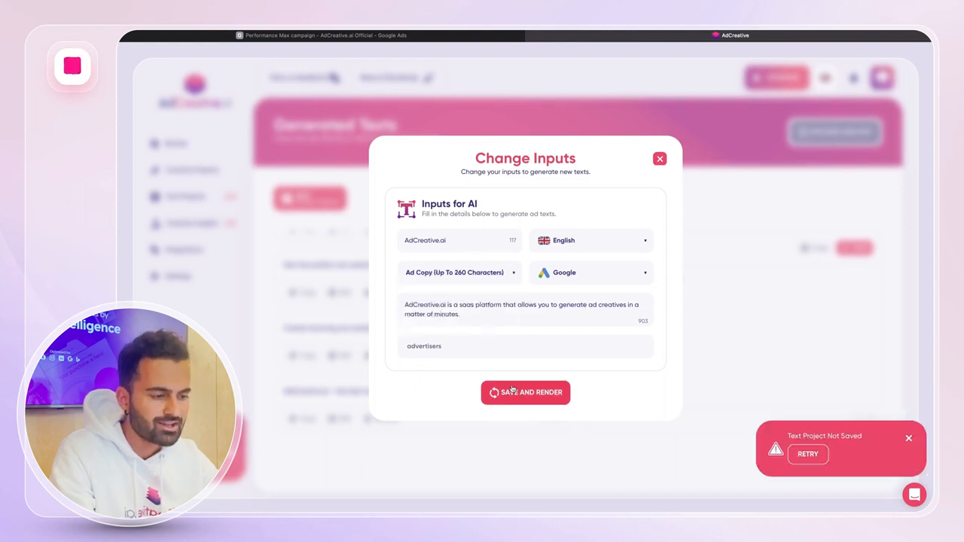
{"action": "left_click", "coordinate": [660, 158]}
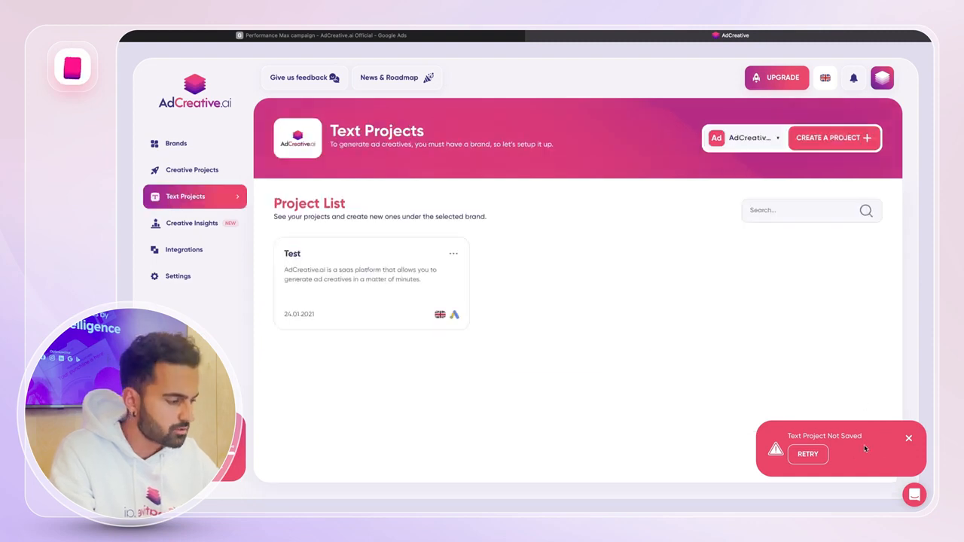
{"action": "left_click", "coordinate": [909, 438]}
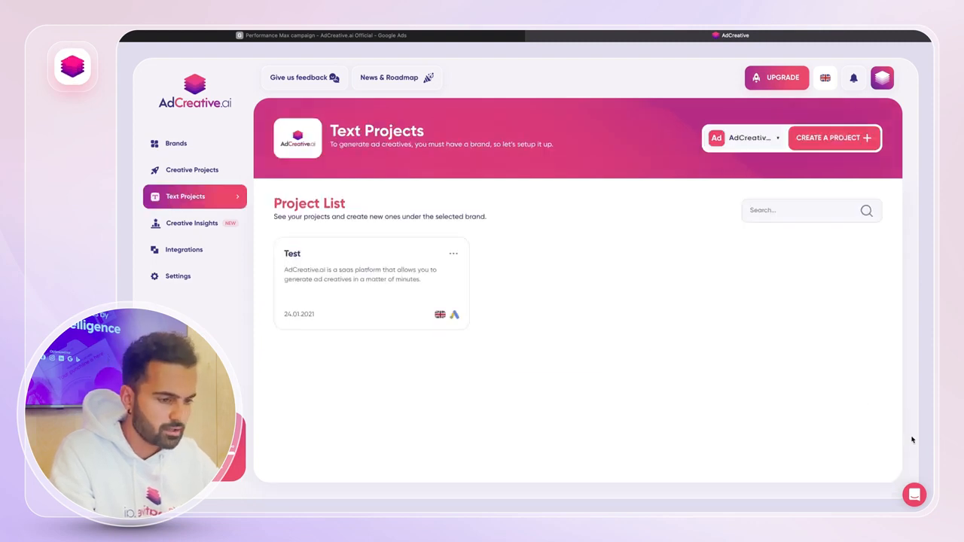
- Create a new text project for AdCreative.ai with English output, Ad Copy (Up to 260 characters) and Google as the target platform
{"action": "left_click", "coordinate": [844, 145]}
{"action": "type", "text": "AdCreative.ai"}
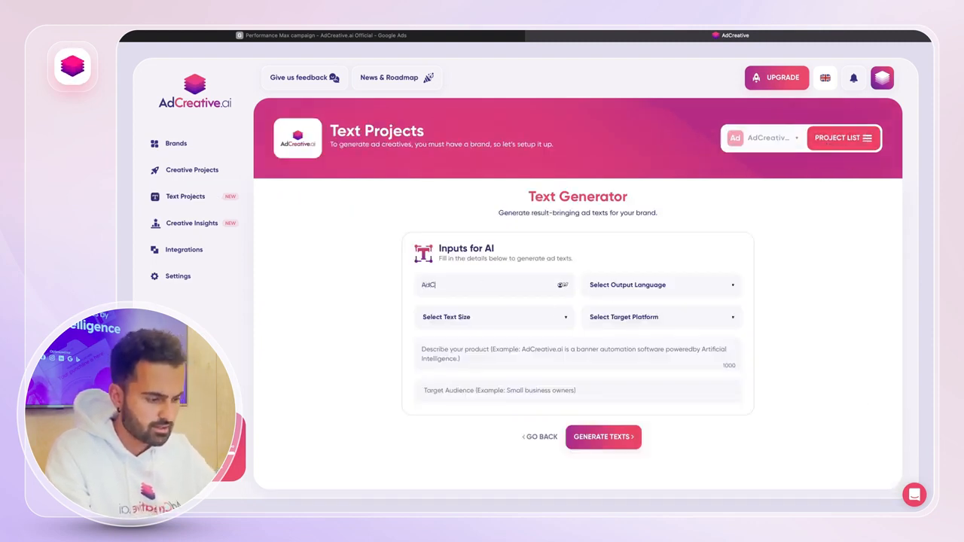
{"action": "left_click", "coordinate": [628, 284]}
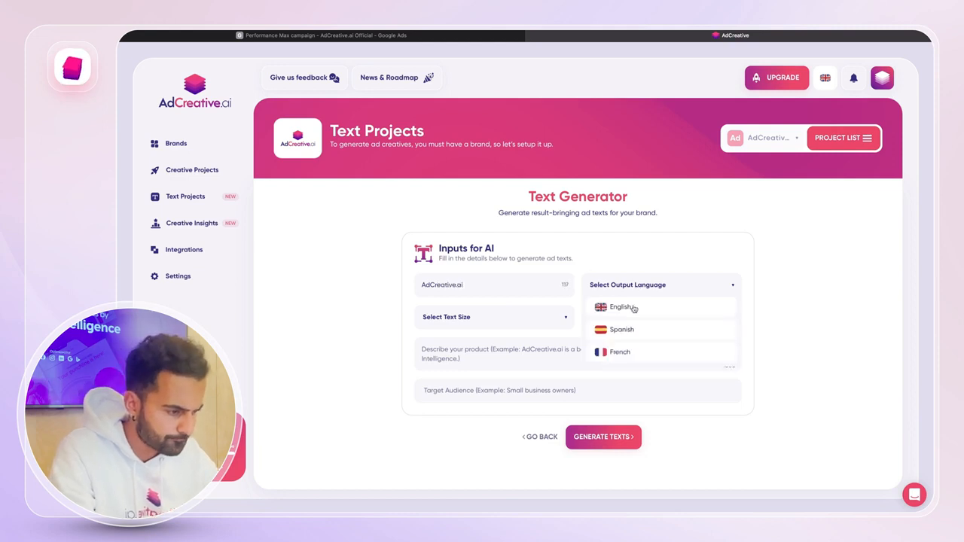
{"action": "left_click", "coordinate": [623, 305]}
{"action": "left_click", "coordinate": [512, 316]}
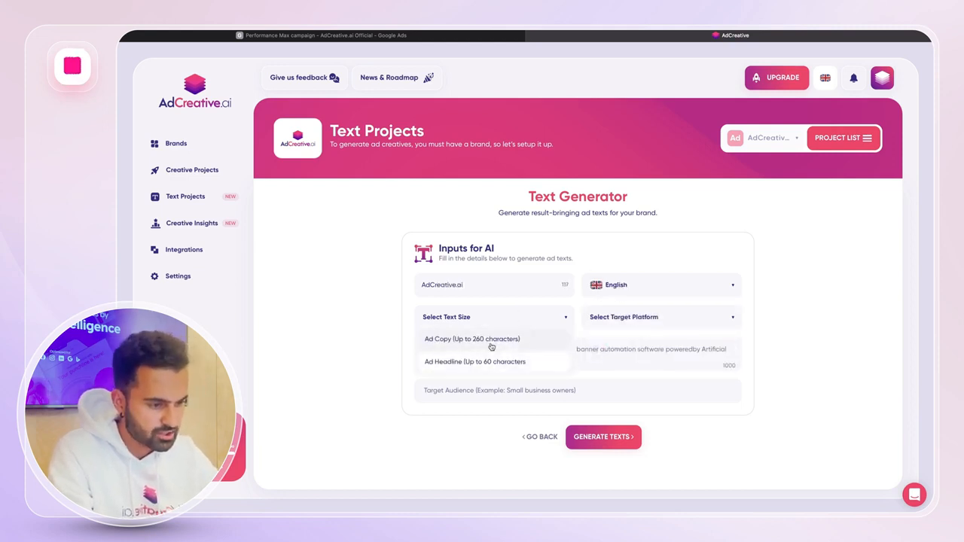
{"action": "left_click", "coordinate": [489, 340]}
{"action": "left_click", "coordinate": [616, 322]}
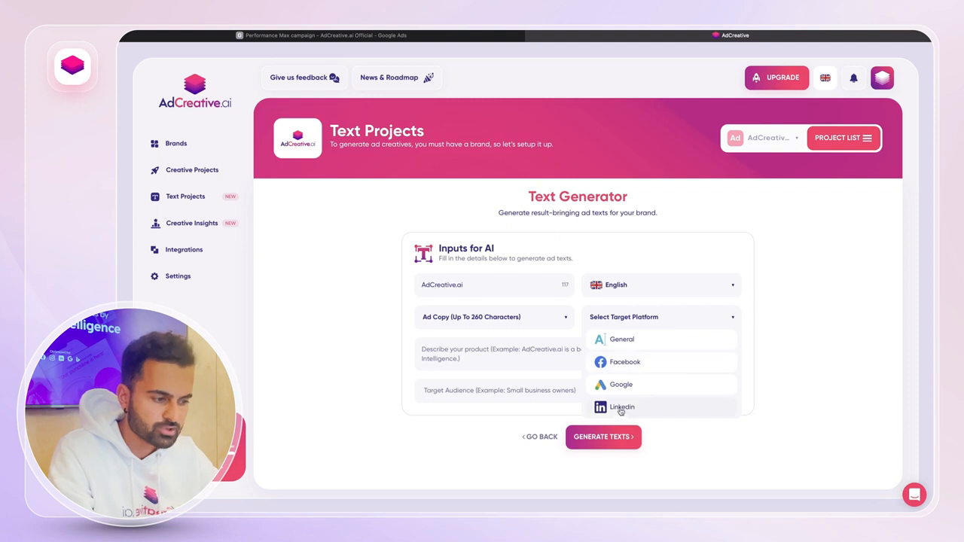
{"action": "left_click", "coordinate": [621, 384]}
- Describe the product as "AdCreative.ai is a self service platform that allows you to generate ad creatives in minutes" and set the target audience to "advertisers"
{"action": "left_click", "coordinate": [454, 361]}
{"action": "type", "text": "AdCreative.ai"}
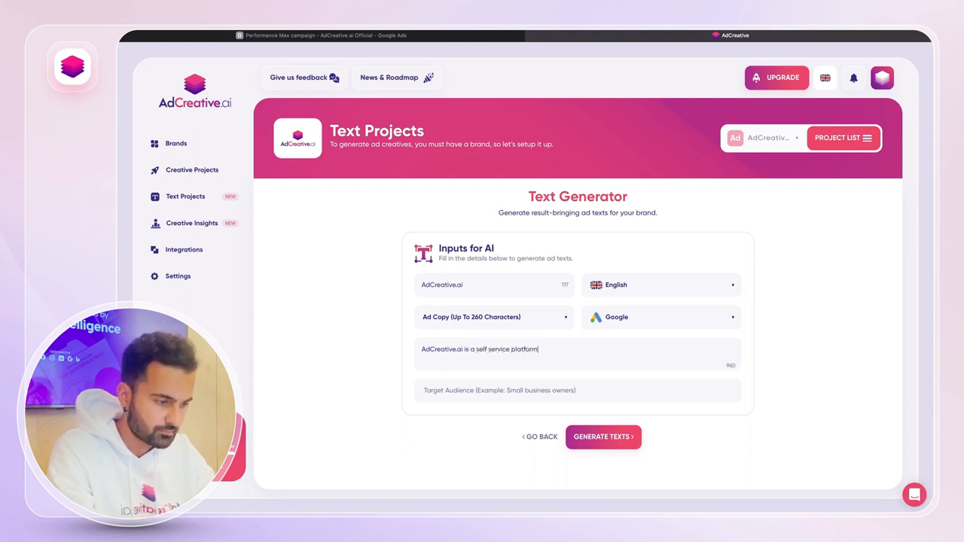
{"action": "type", "text": "is a self service platform that allows you"}
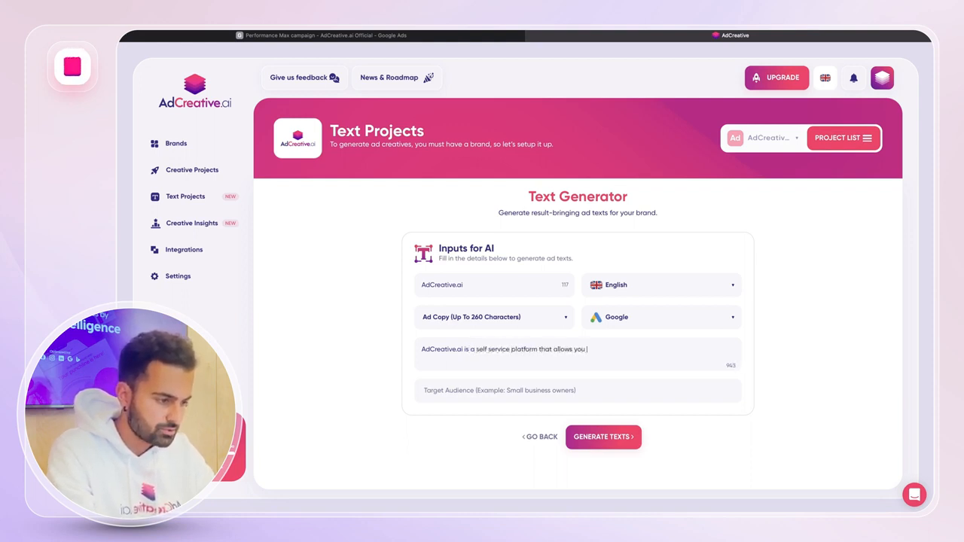
{"action": "type", "text": " to generate ad advertis"}
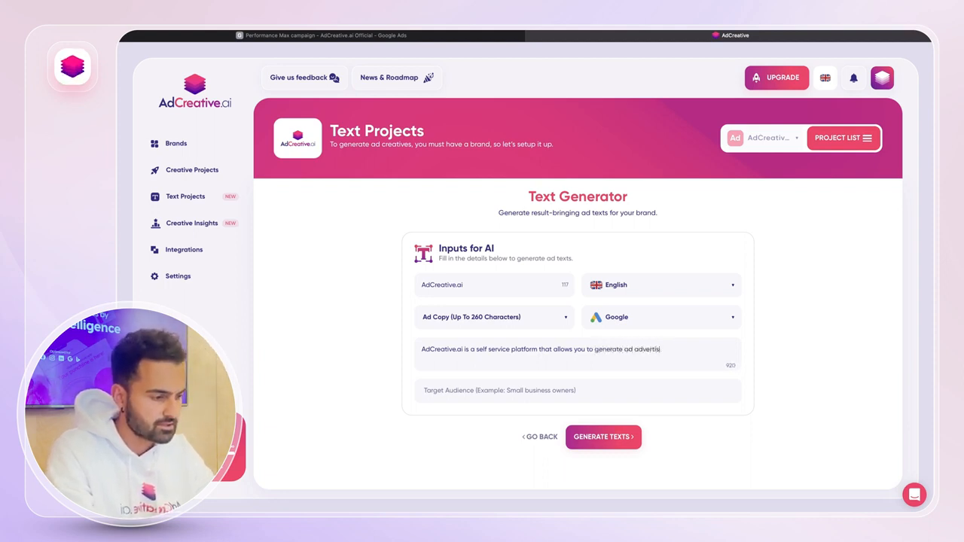
{"action": "type", "text": "es"}
{"action": "key", "text": "alt+shift+Left"}
{"action": "type", "text": "c"}
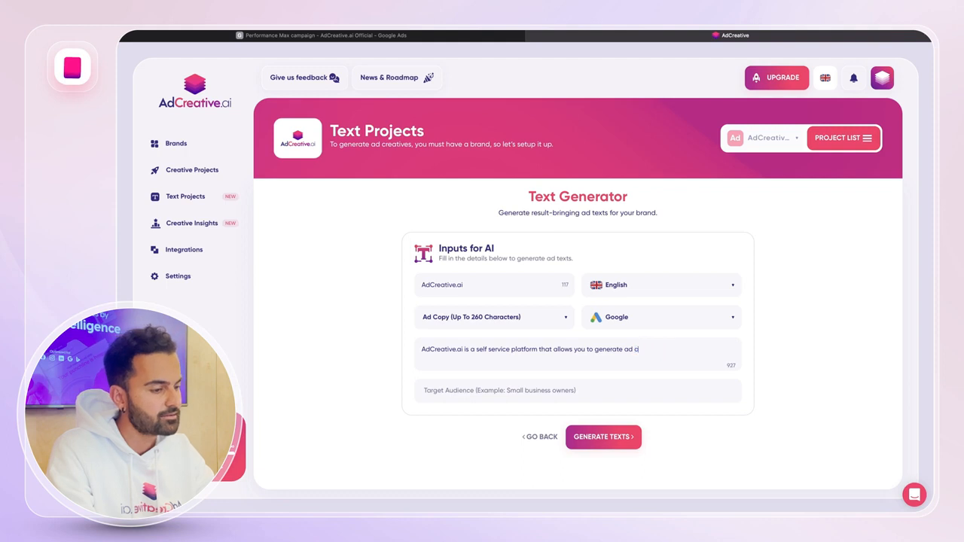
{"action": "type", "text": "reatives in minu"}
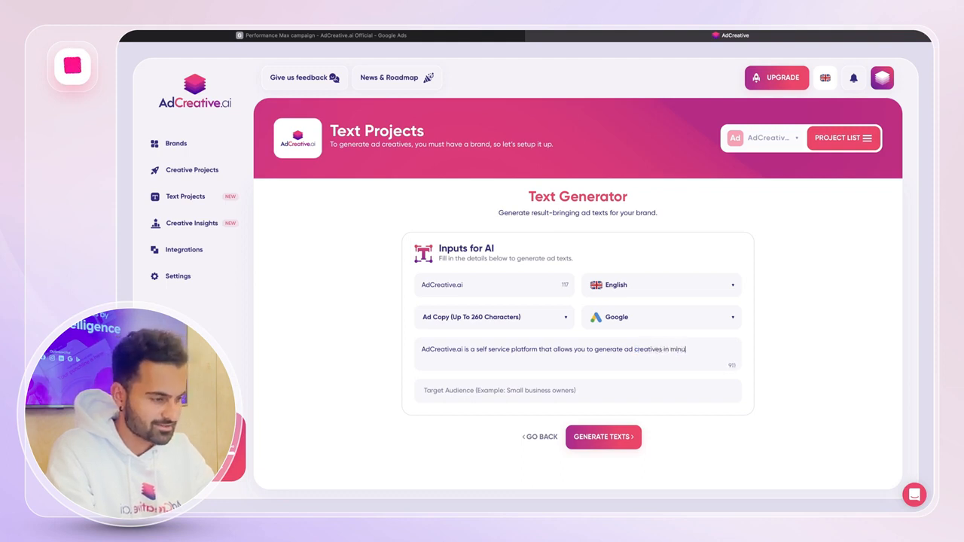
{"action": "type", "text": "tes"}
{"action": "type", "text": "advertisers"}
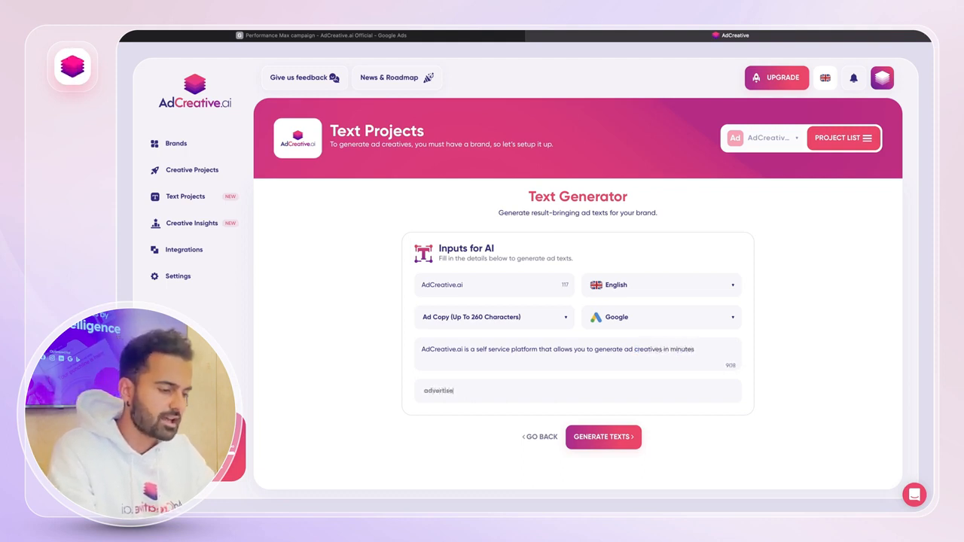
- Generate the ad texts and save the project under the name "Test 2"
{"action": "left_click", "coordinate": [595, 438]}
{"action": "left_click", "coordinate": [517, 296]}
{"action": "type", "text": "Test 2"}
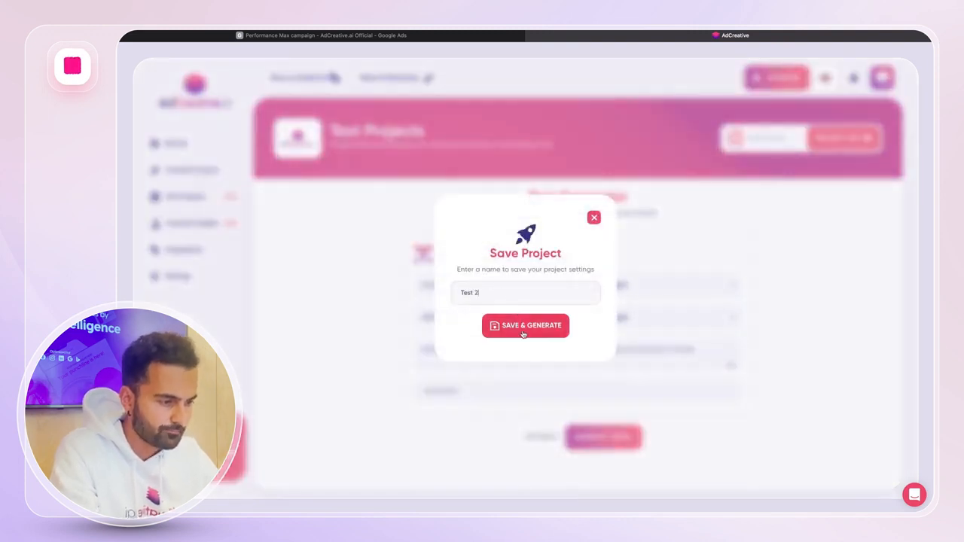
{"action": "left_click", "coordinate": [523, 334]}
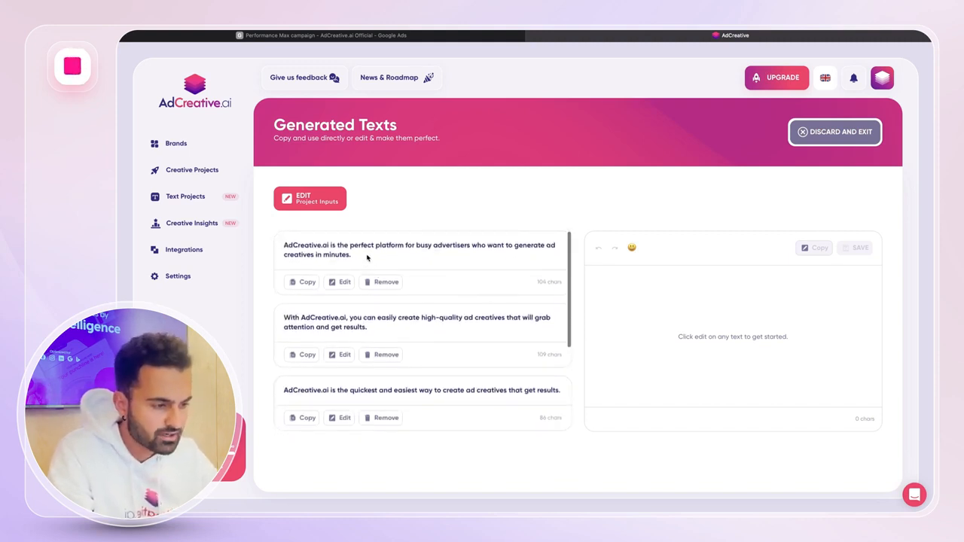
- Copy the generated "quickest and easiest way to create ad creatives that get results" text and paste it into the first long headline in Google Ads
{"action": "scroll", "coordinate": [454, 258], "scroll_direction": "down", "scroll_amount": 3}
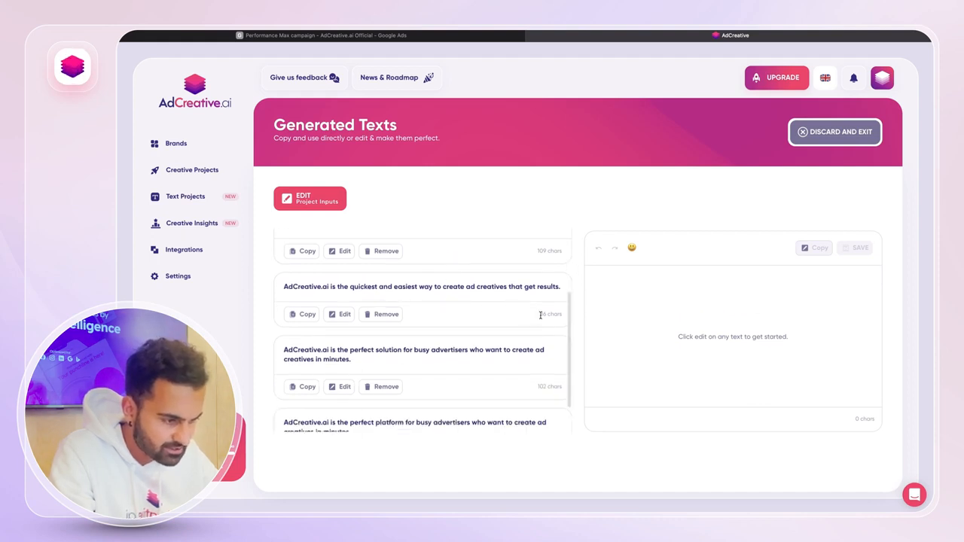
{"action": "left_click_drag", "start_coordinate": [540, 316], "coordinate": [551, 315]}
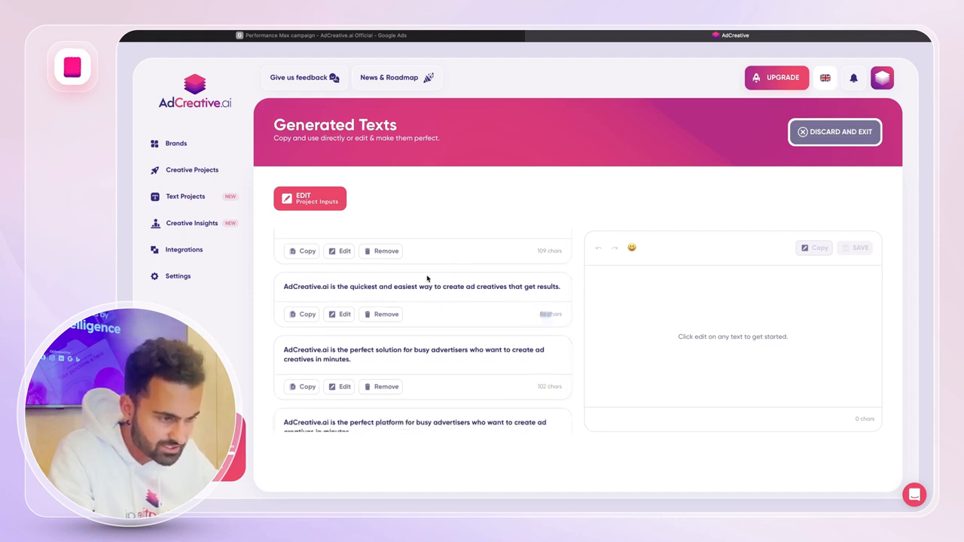
{"action": "left_click", "coordinate": [304, 317]}
{"action": "left_click", "coordinate": [354, 36]}
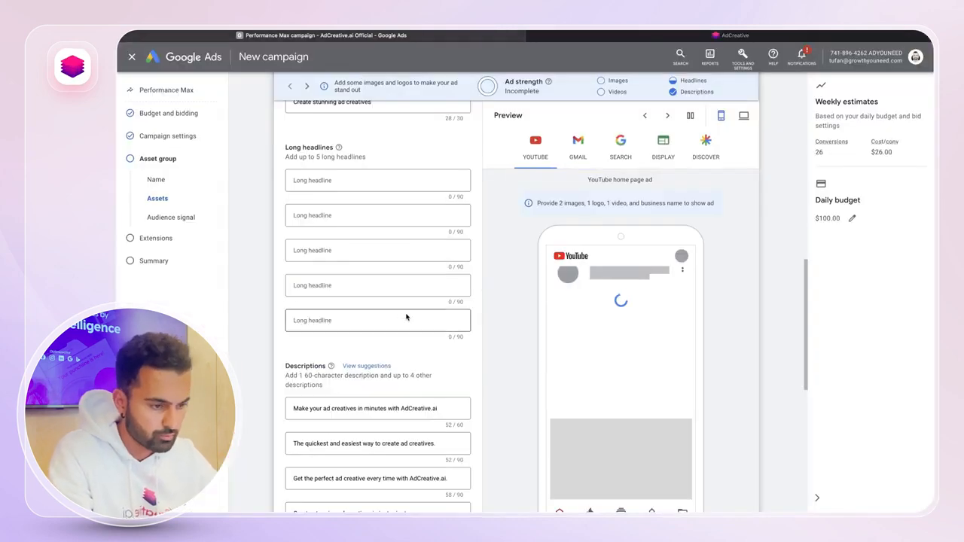
{"action": "left_click", "coordinate": [353, 180]}
{"action": "key", "text": "ctrl+v"}
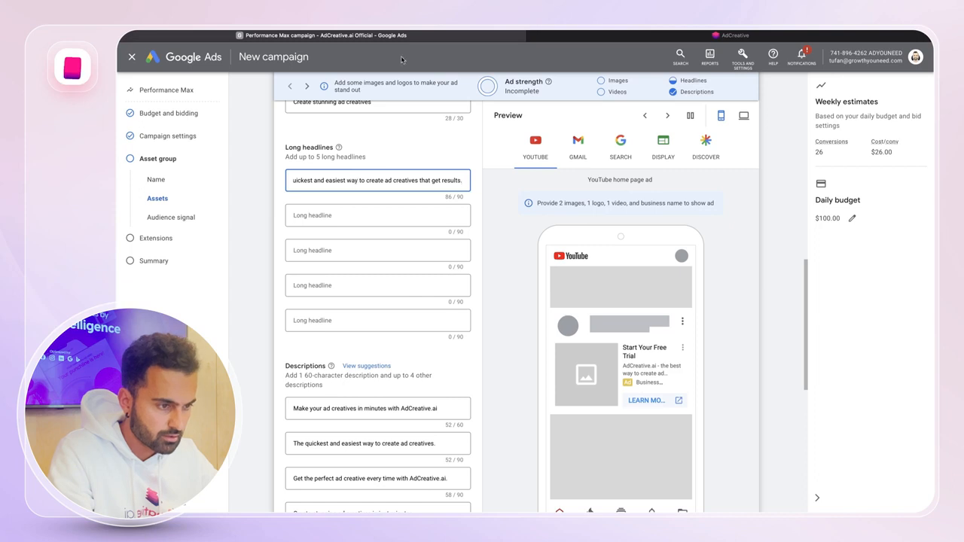
- Switch to AdCreative.ai, reword the first generated text to "AdCreative.ai is the perfect app for busy advertisers who want to generate ad creatives", and copy it
{"action": "left_click", "coordinate": [728, 36]}
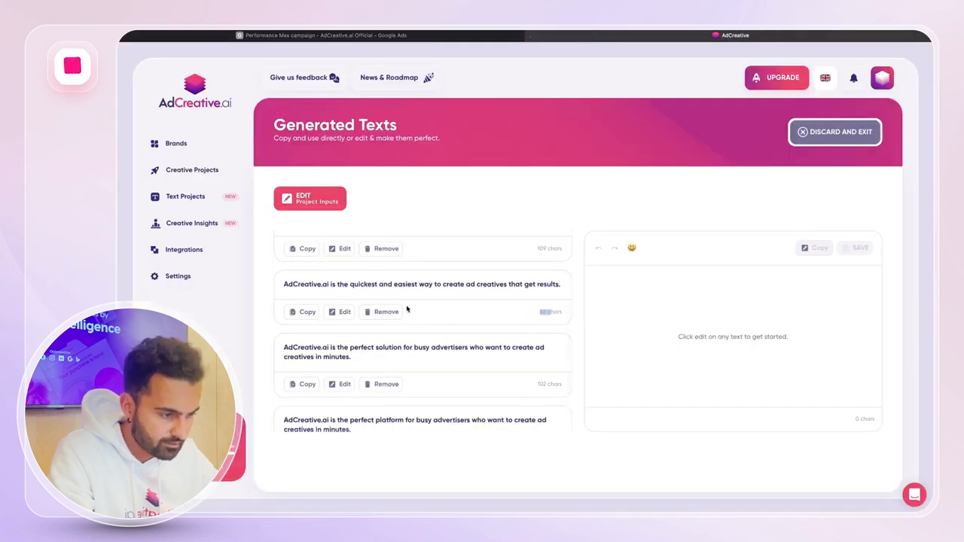
{"action": "scroll", "coordinate": [406, 309], "scroll_direction": "down", "scroll_amount": 1}
{"action": "scroll", "coordinate": [406, 309], "scroll_direction": "up", "scroll_amount": 3}
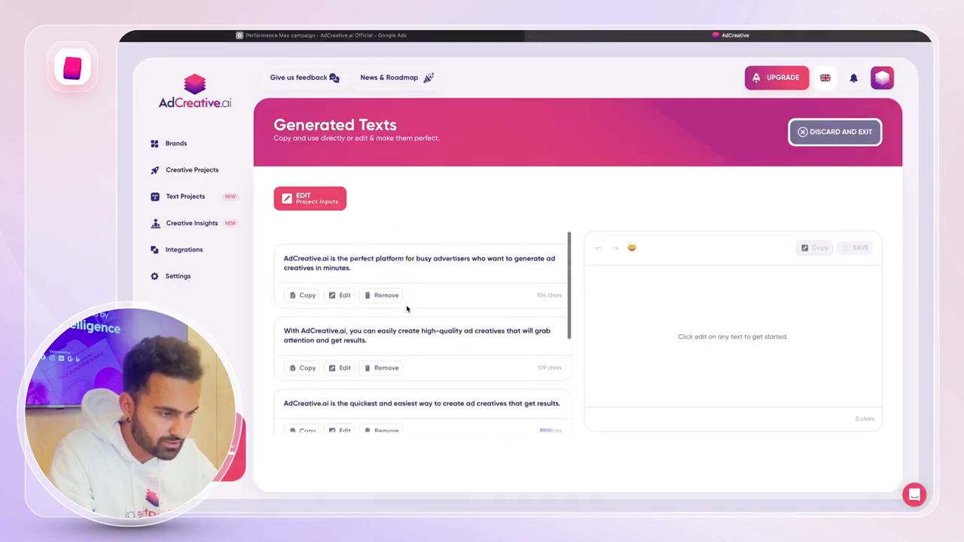
{"action": "left_click", "coordinate": [339, 282]}
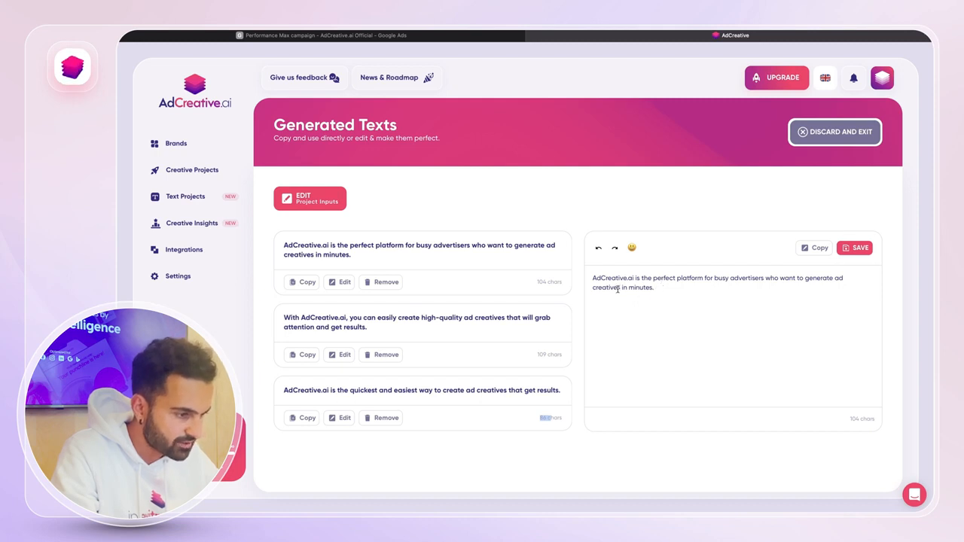
{"action": "left_click_drag", "start_coordinate": [619, 288], "coordinate": [742, 288]}
{"action": "key", "text": "BackSpace"}
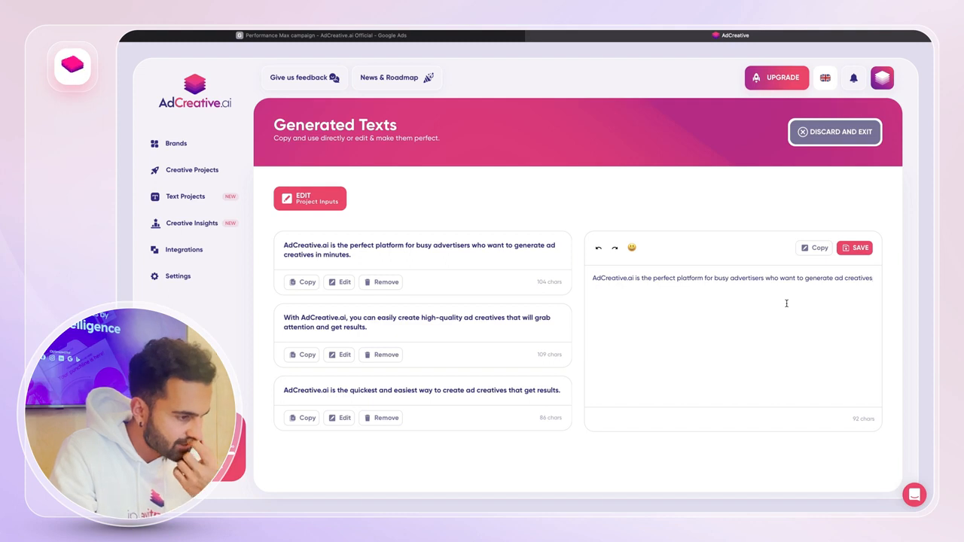
{"action": "double_click", "coordinate": [679, 278]}
{"action": "type", "text": "app"}
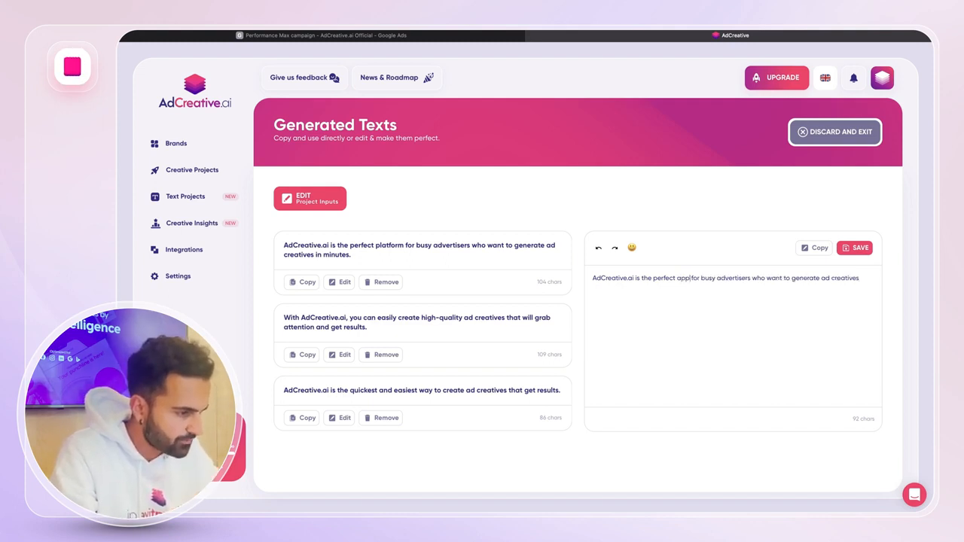
{"action": "key", "text": "ctrl+a"}
{"action": "left_click", "coordinate": [817, 248]}
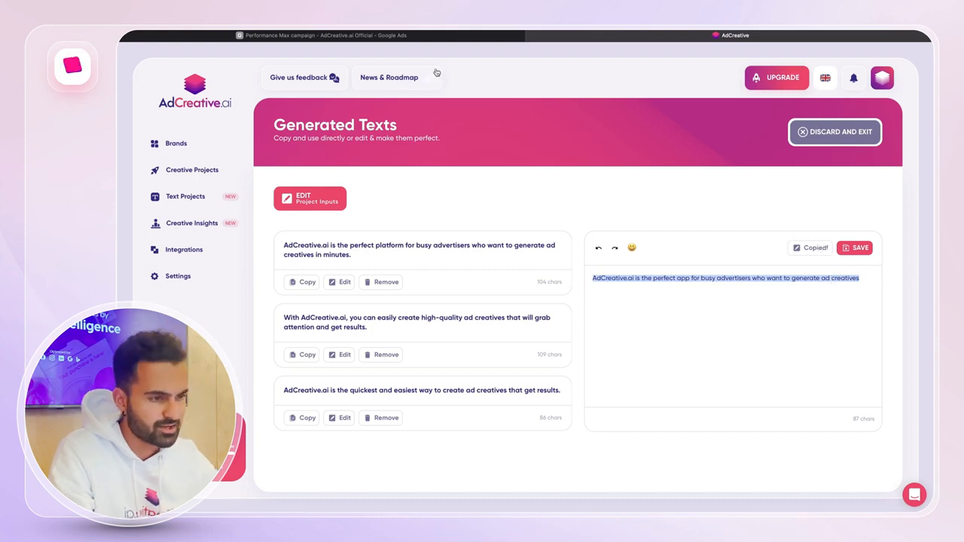
- Switch to Google Ads and paste the copied "perfect app for busy advertisers" text into the second long headline
{"action": "left_click", "coordinate": [324, 35]}
{"action": "left_click", "coordinate": [329, 214]}
{"action": "key", "text": "ctrl+v"}
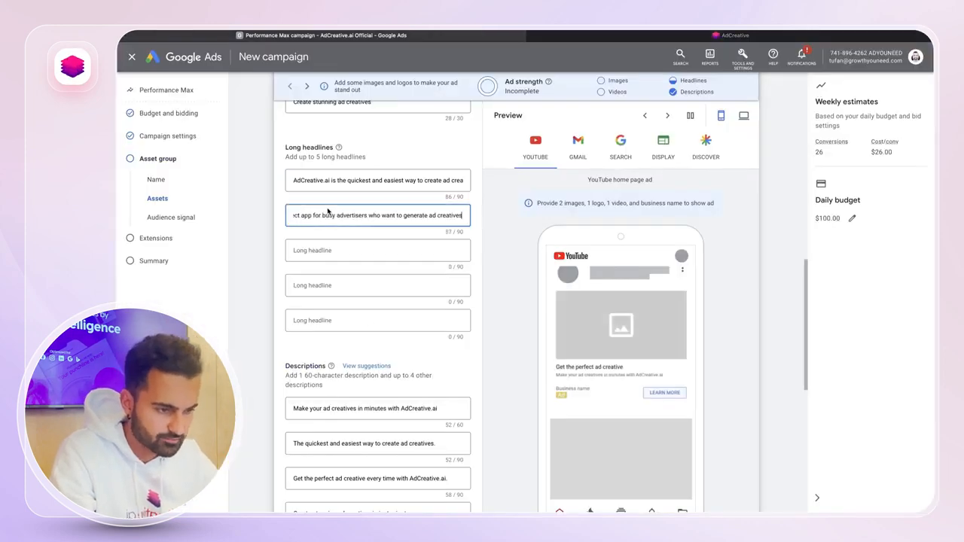
- Switch to AdCreative.ai, shorten the generated "perfect solution" text to "AdCreative.ai is the perfect solution for busy advertisers", and copy it
{"action": "left_click", "coordinate": [730, 35]}
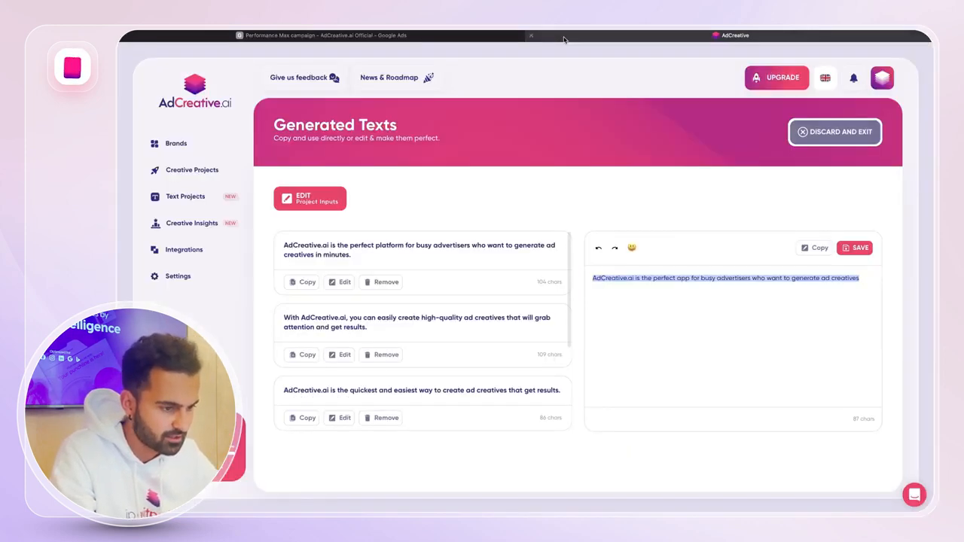
{"action": "scroll", "coordinate": [376, 373], "scroll_direction": "down", "scroll_amount": 3}
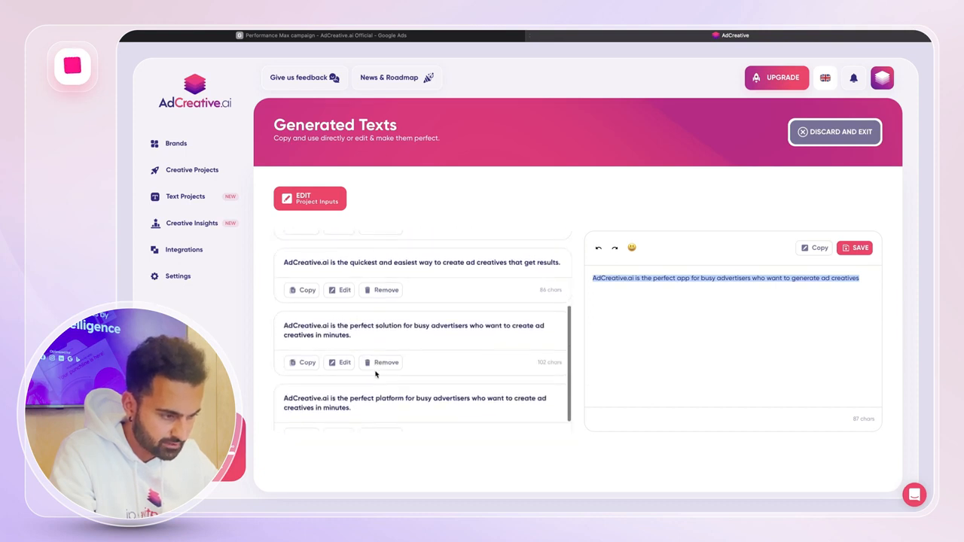
{"action": "left_click", "coordinate": [332, 367]}
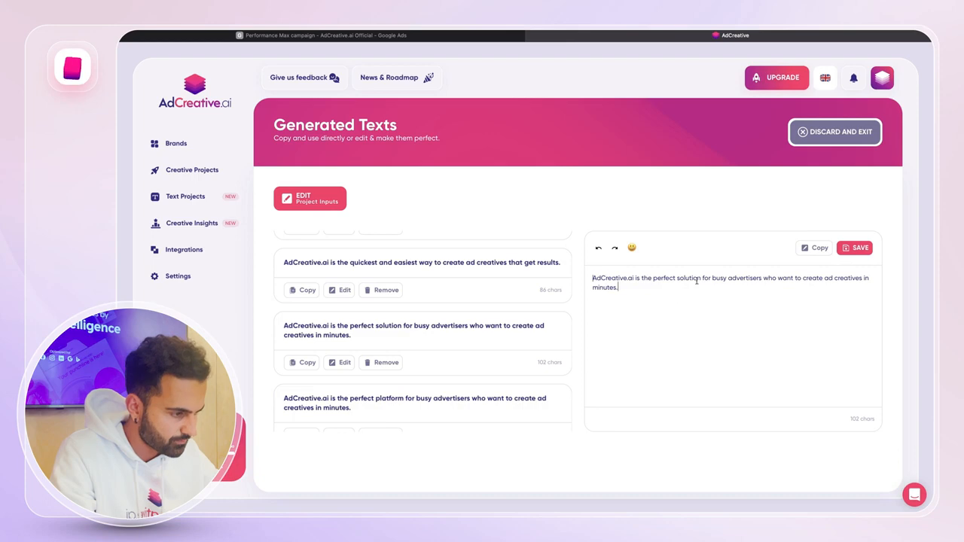
{"action": "left_click_drag", "start_coordinate": [761, 278], "coordinate": [761, 311]}
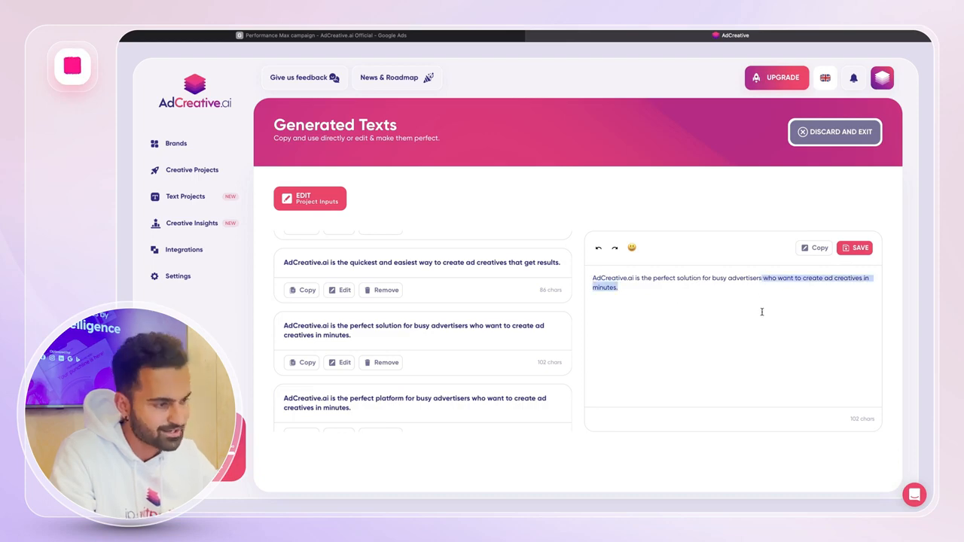
{"action": "key", "text": "BackSpace"}
{"action": "key", "text": "ctrl+a"}
- Switch to Google Ads and paste the shortened "perfect solution for busy advertisers" text into the third long headline
{"action": "left_click", "coordinate": [324, 36]}
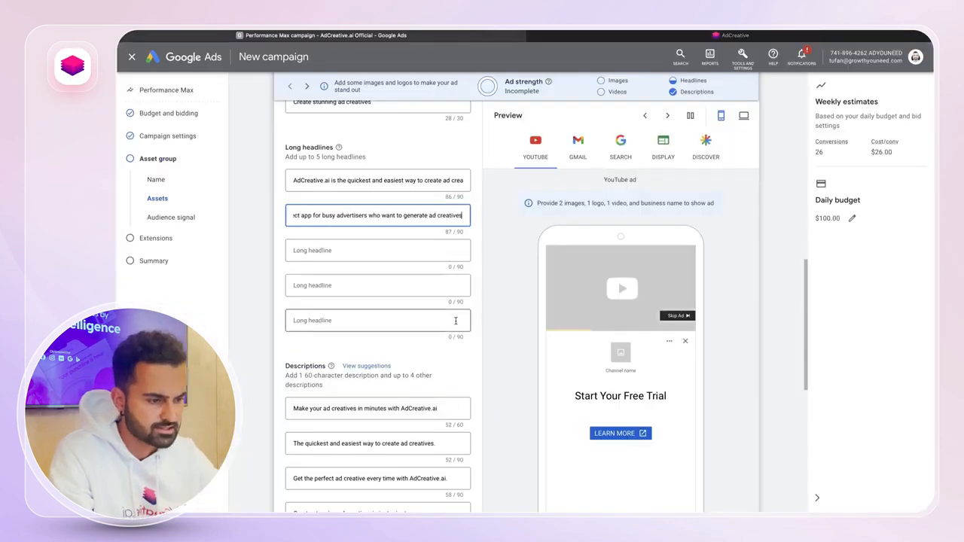
{"action": "left_click", "coordinate": [395, 248]}
{"action": "key", "text": "ctrl+v"}
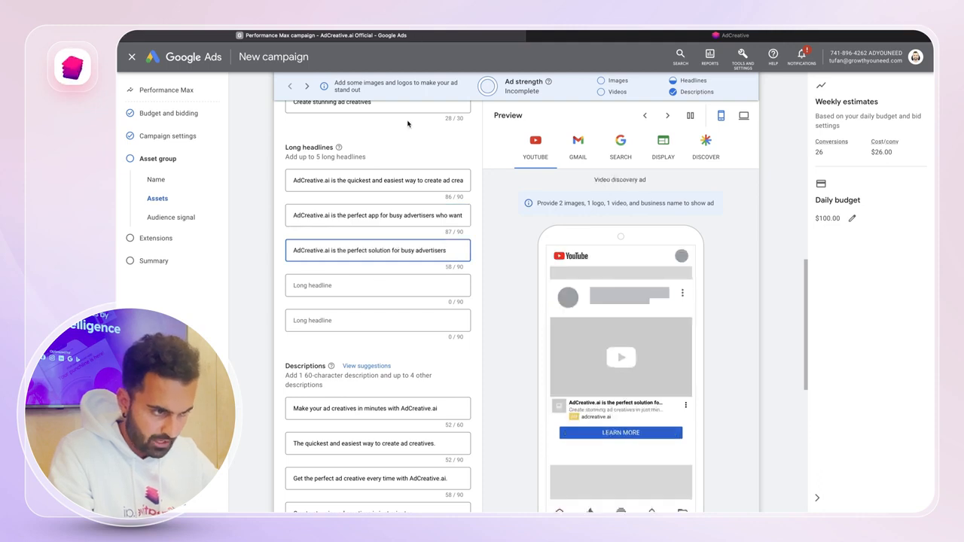
- Write "7-Days Free Trial, Sign-up Today and get $500 Free Credits" as the fourth long headline
{"action": "left_click", "coordinate": [332, 291]}
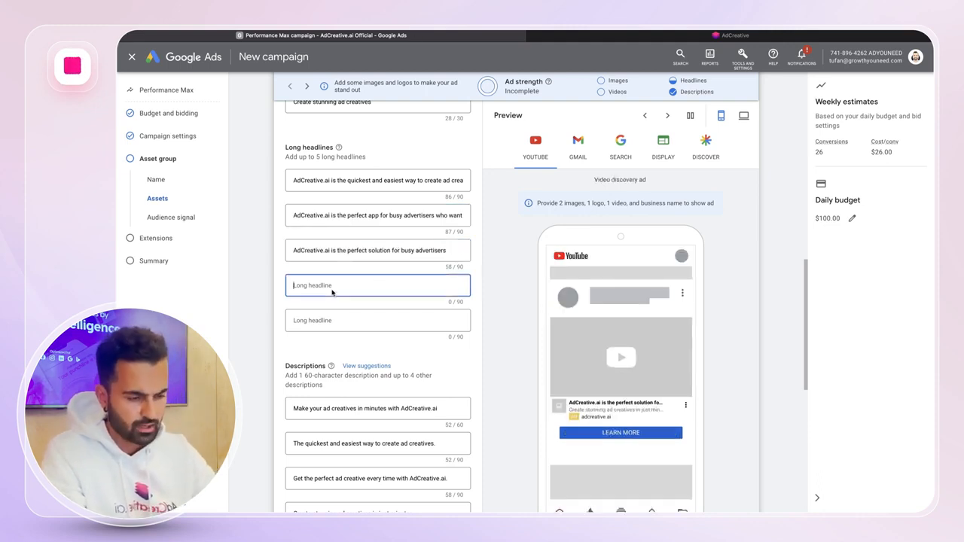
{"action": "type", "text": "7x "}
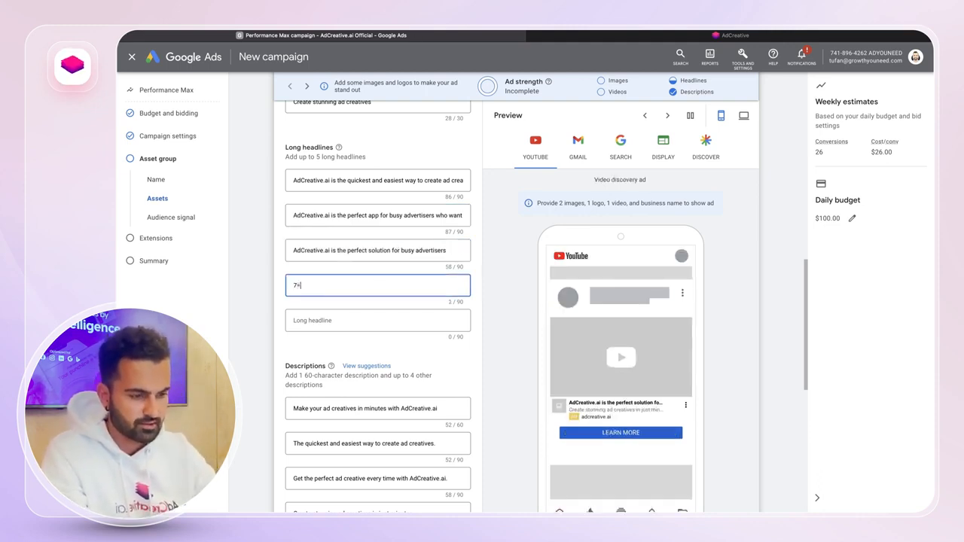
{"action": "type", "text": "-Days "}
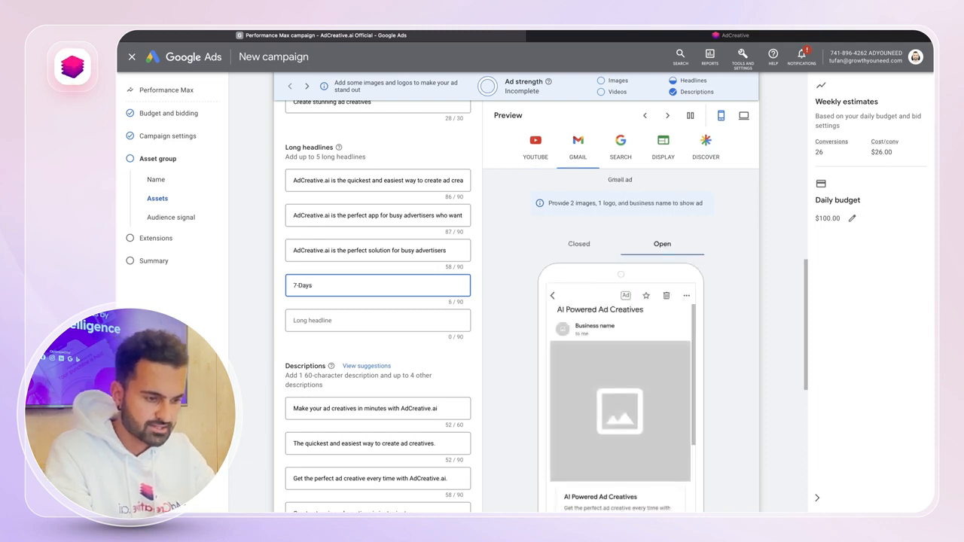
{"action": "type", "text": "Free Trial"}
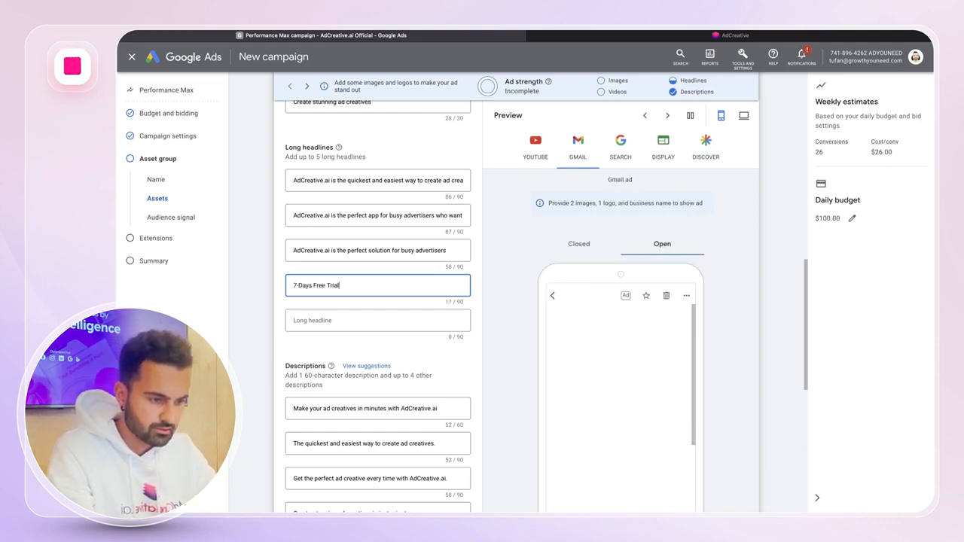
{"action": "type", "text": ", Sign-"}
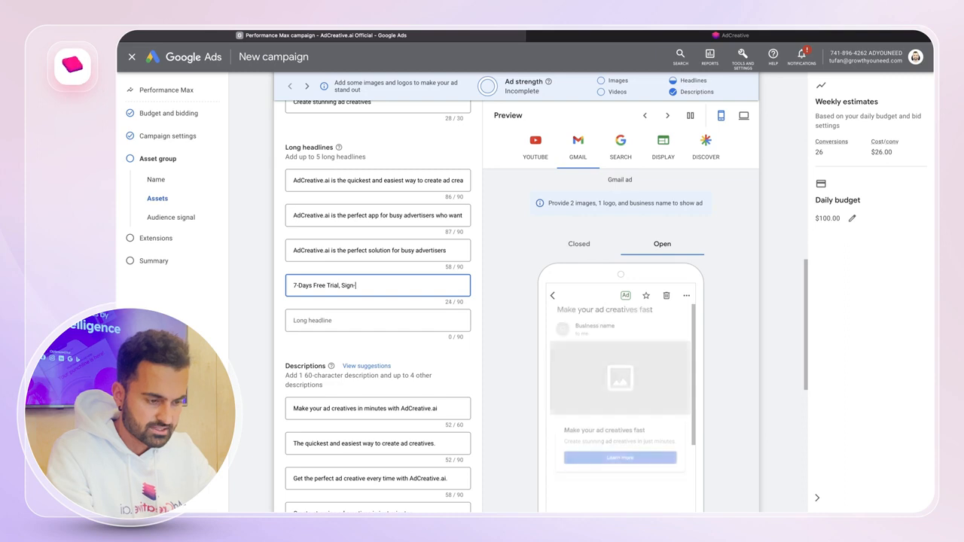
{"action": "type", "text": "up Today an"}
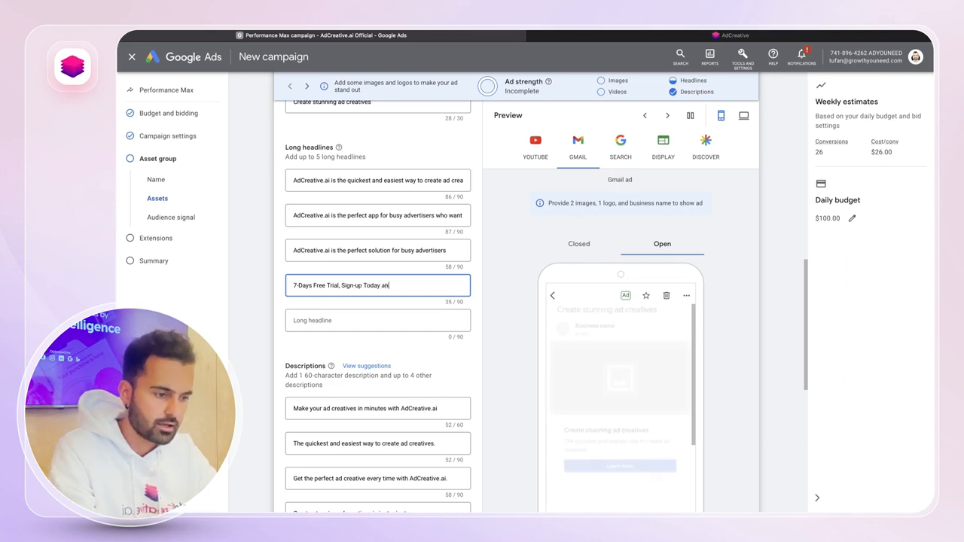
{"action": "type", "text": "d get 50500 F"}
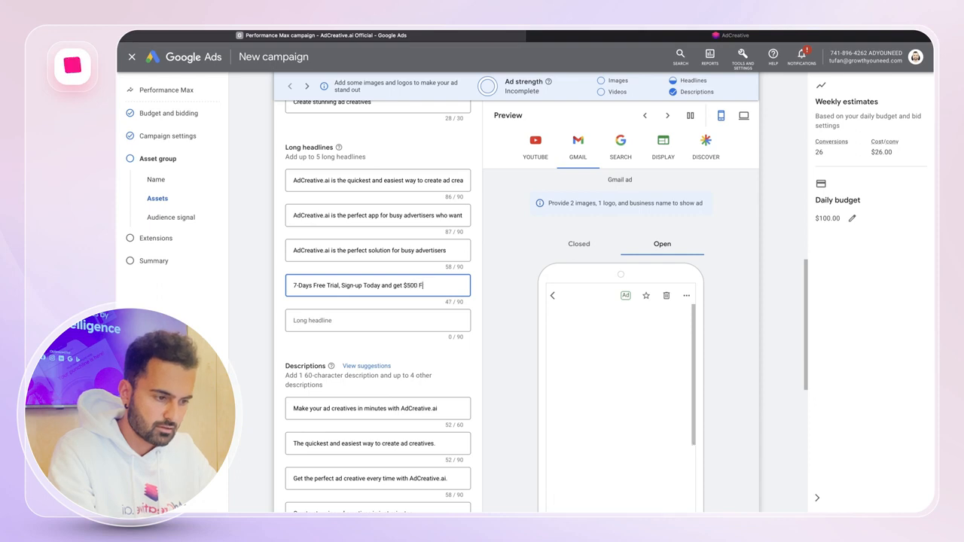
{"action": "type", "text": "ree Credits"}
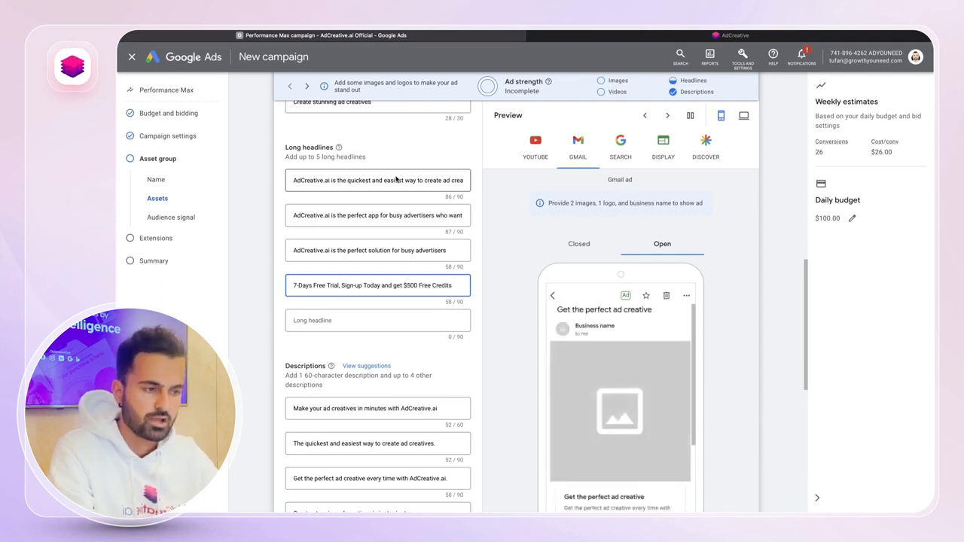
- Switch to AdCreative.ai and reword the last generated text to "AdCreative.ai is the perfect tool for any marketer who needs results."
{"action": "left_click", "coordinate": [586, 37]}
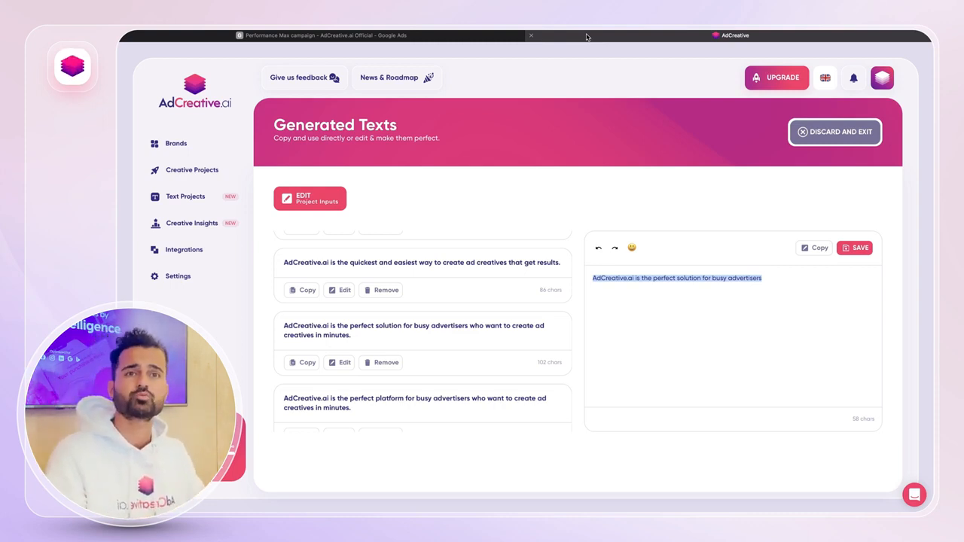
{"action": "scroll", "coordinate": [460, 339], "scroll_direction": "down", "scroll_amount": 1}
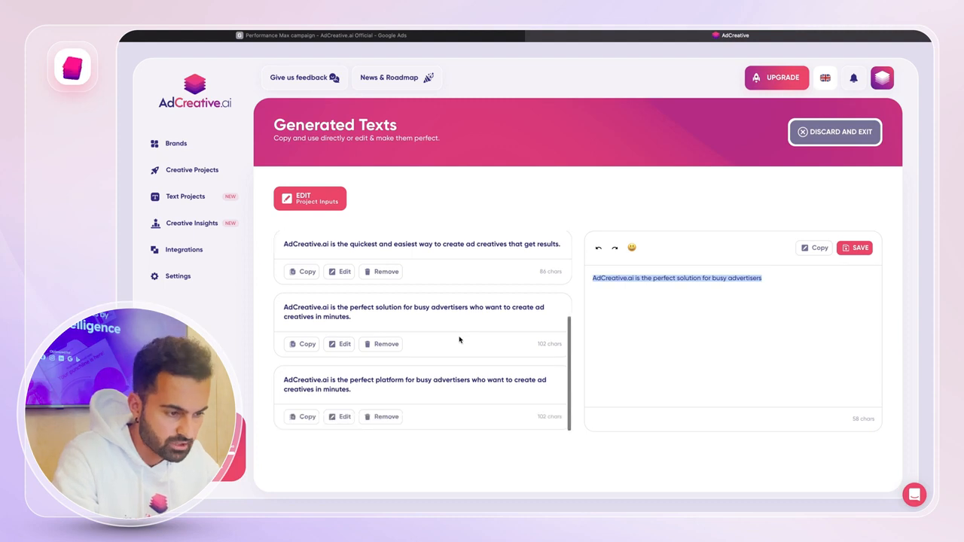
{"action": "left_click", "coordinate": [340, 419]}
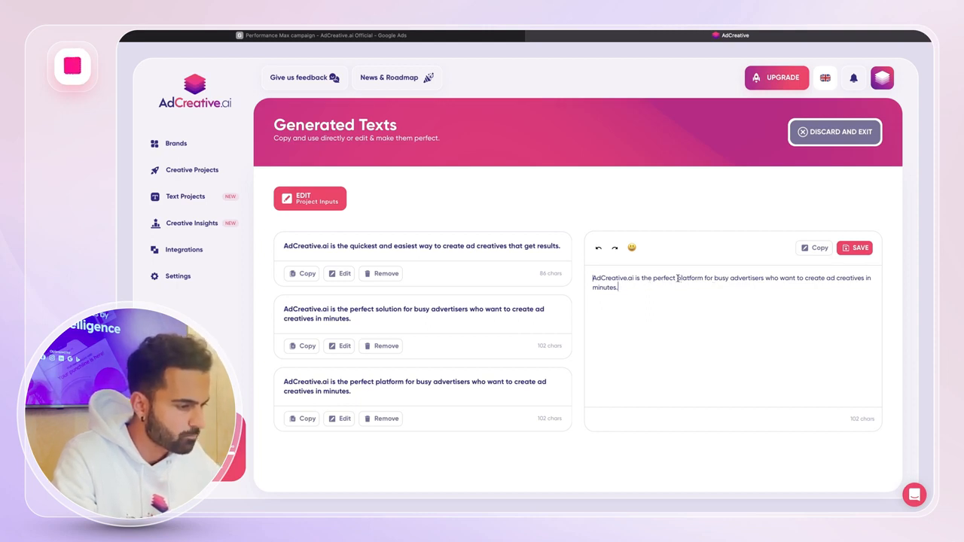
{"action": "left_click_drag", "start_coordinate": [677, 278], "coordinate": [680, 291]}
{"action": "key", "text": "BackSpace"}
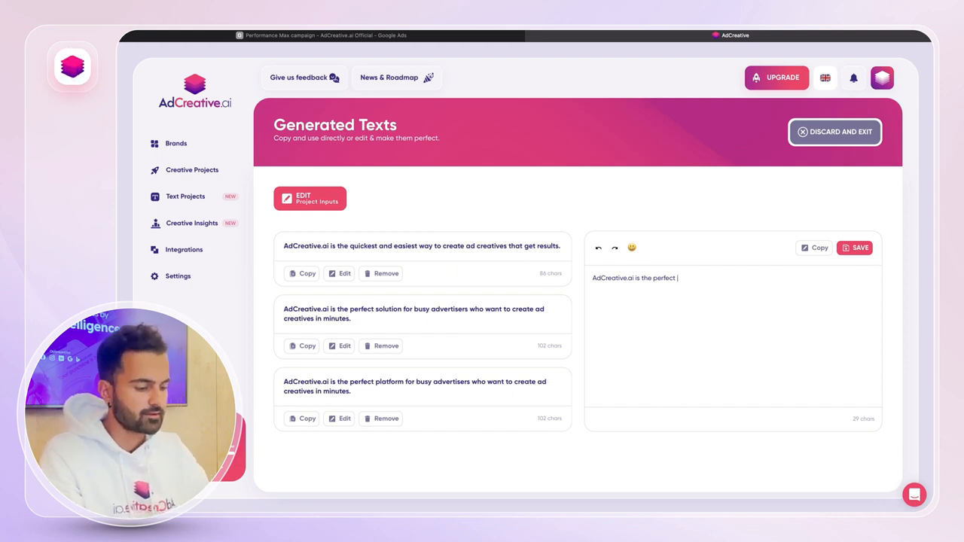
{"action": "type", "text": "tool for any"}
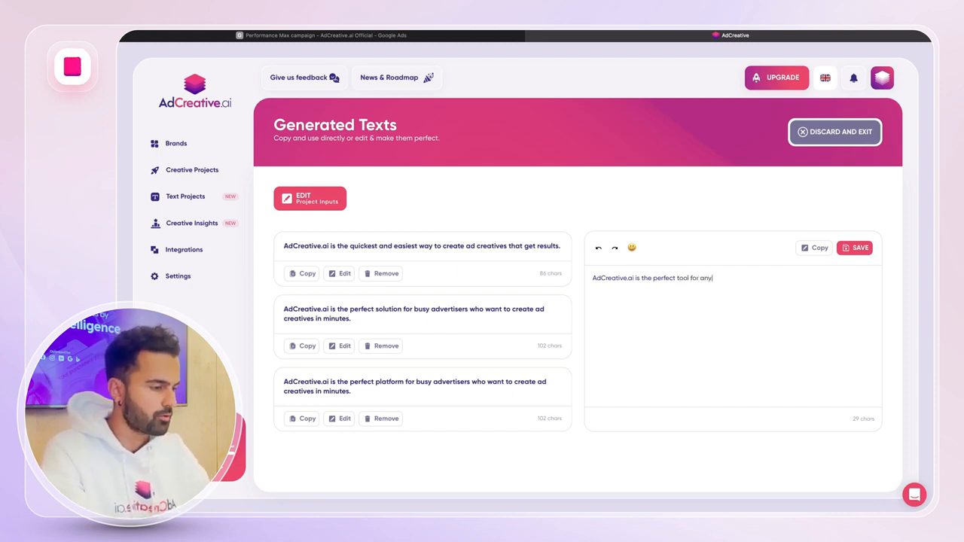
{"action": "type", "text": " marketer who"}
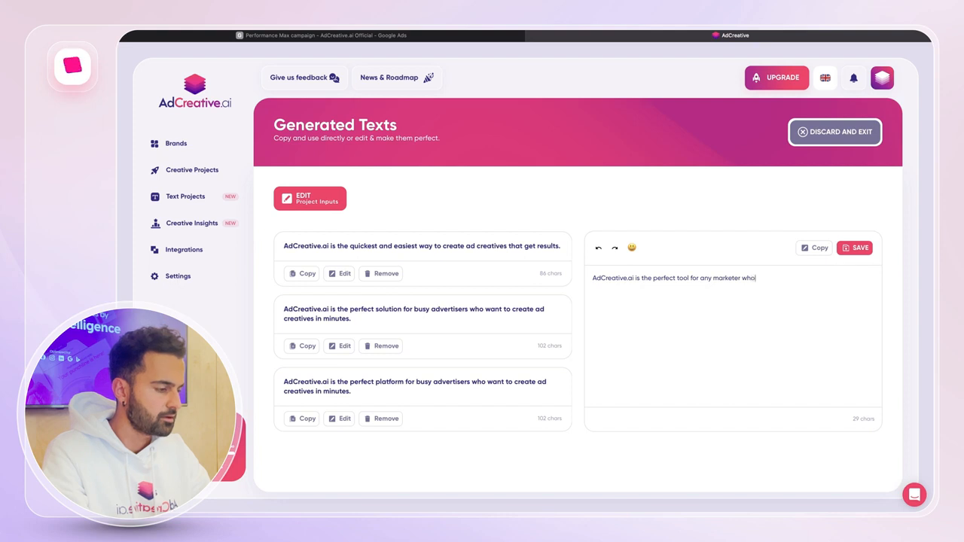
{"action": "type", "text": " nee"}
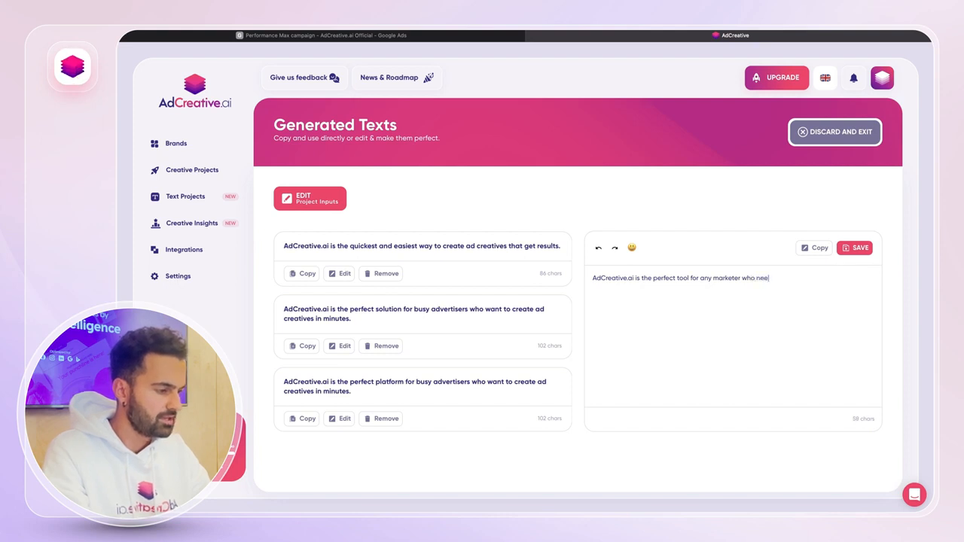
{"action": "type", "text": "ds results."}
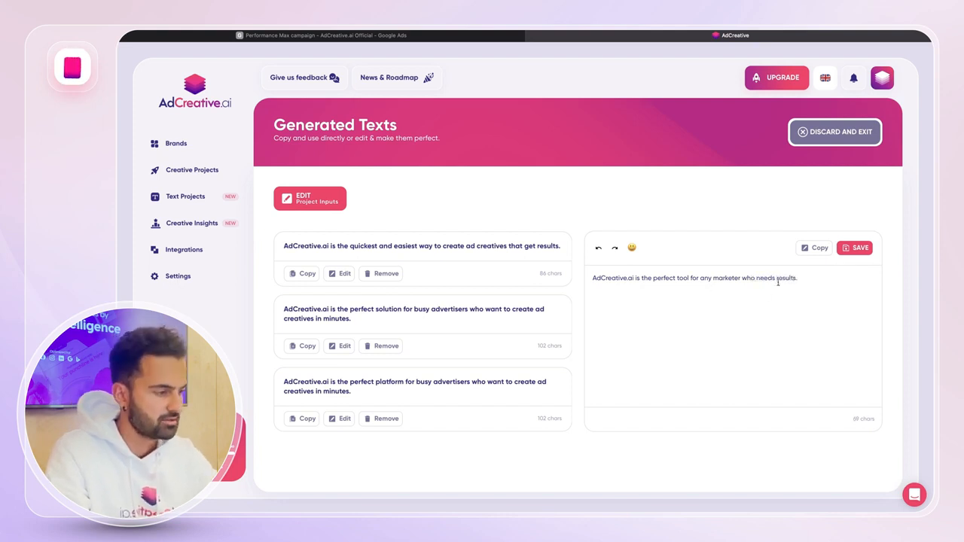
- Switch to Google Ads and enter "AdCreative.ai is the perfect tool for any marketer who needs results." as the fifth long headline
{"action": "left_click", "coordinate": [339, 35]}
{"action": "left_click", "coordinate": [288, 318]}
{"action": "type", "text": "AdCreative.ai is the perfect tool for any marketer who needs results."}
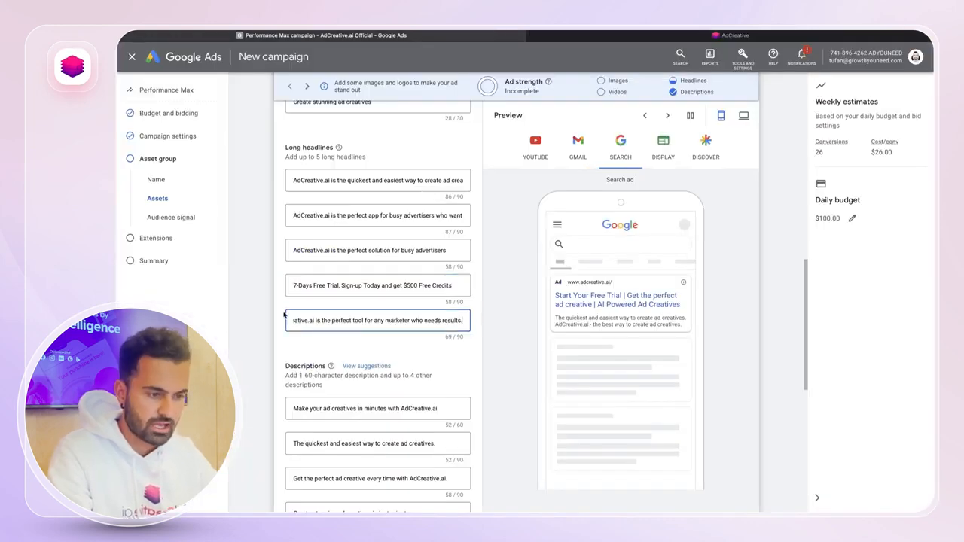
{"action": "left_click", "coordinate": [284, 315]}
- Set the asset group's call to action to "Sign up" and the business name to "AdCreative.ai"
{"action": "scroll", "coordinate": [255, 311], "scroll_direction": "down", "scroll_amount": 5}
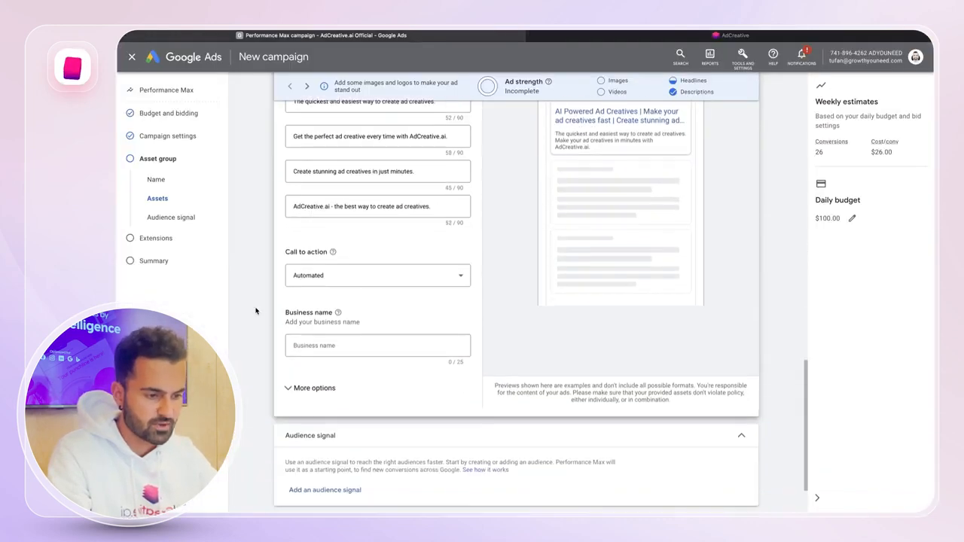
{"action": "left_click", "coordinate": [335, 276]}
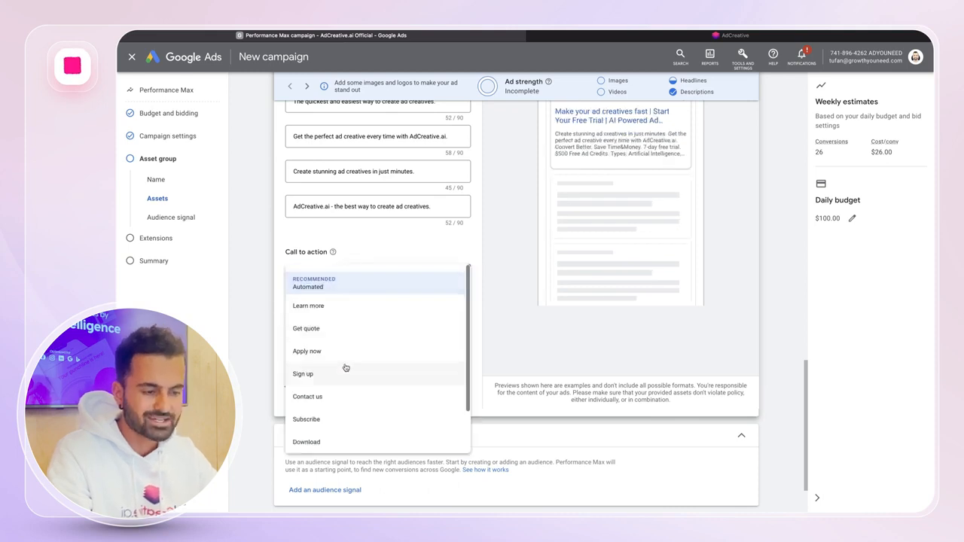
{"action": "left_click", "coordinate": [317, 376]}
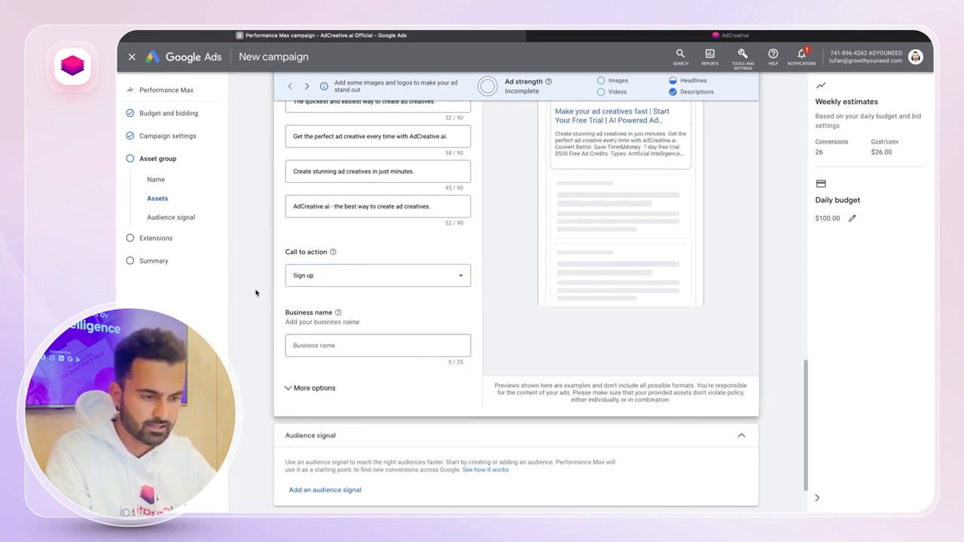
{"action": "left_click", "coordinate": [313, 344]}
{"action": "type", "text": "AdCr"}
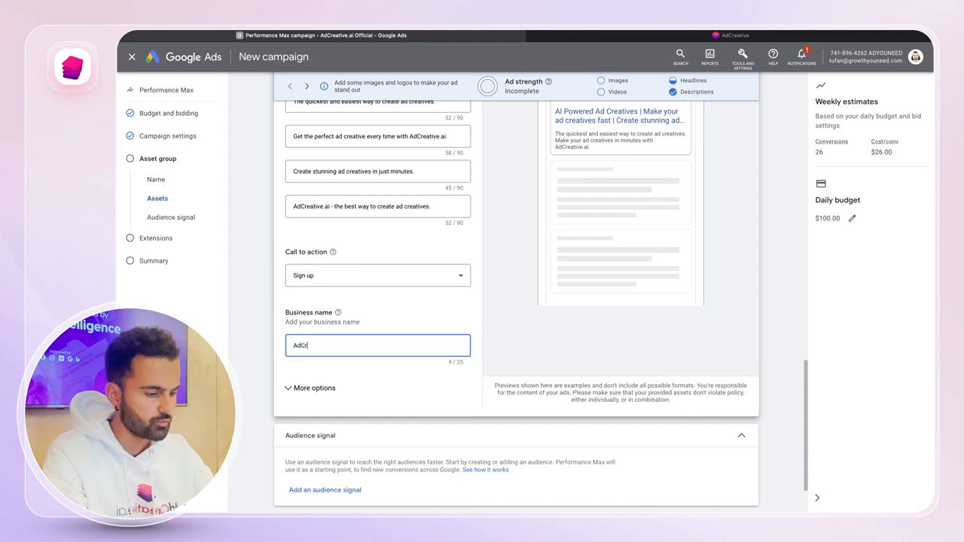
{"action": "type", "text": "eative.ai"}
{"action": "left_click", "coordinate": [254, 333]}
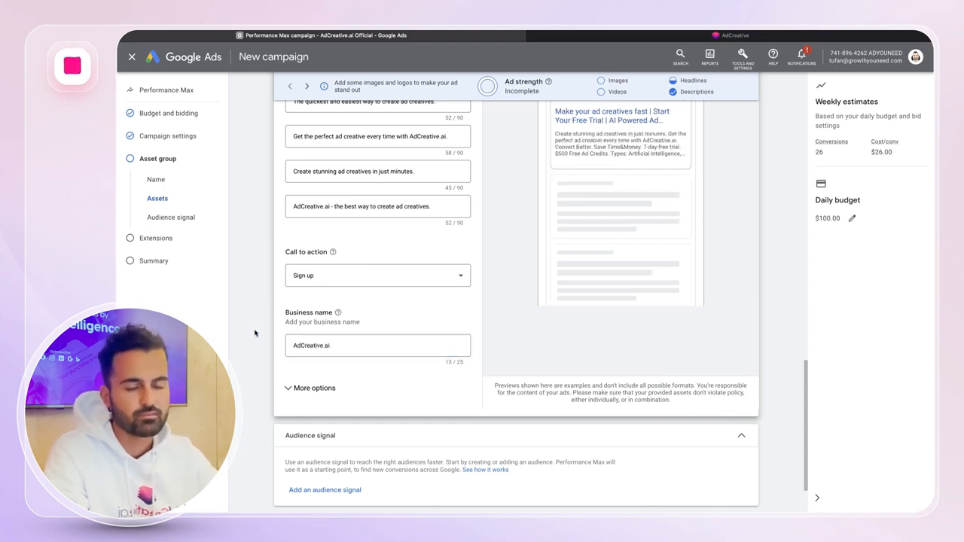
- Review the asset group's image, logo and video sections and look through the image asset library without selecting anything
{"action": "scroll", "coordinate": [255, 333], "scroll_direction": "up", "scroll_amount": 10}
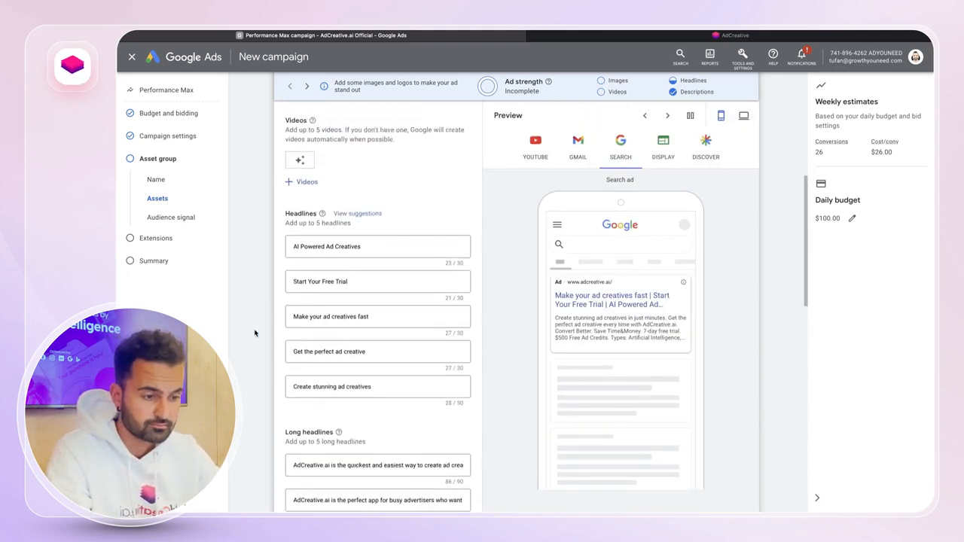
{"action": "scroll", "coordinate": [255, 332], "scroll_direction": "up", "scroll_amount": 3}
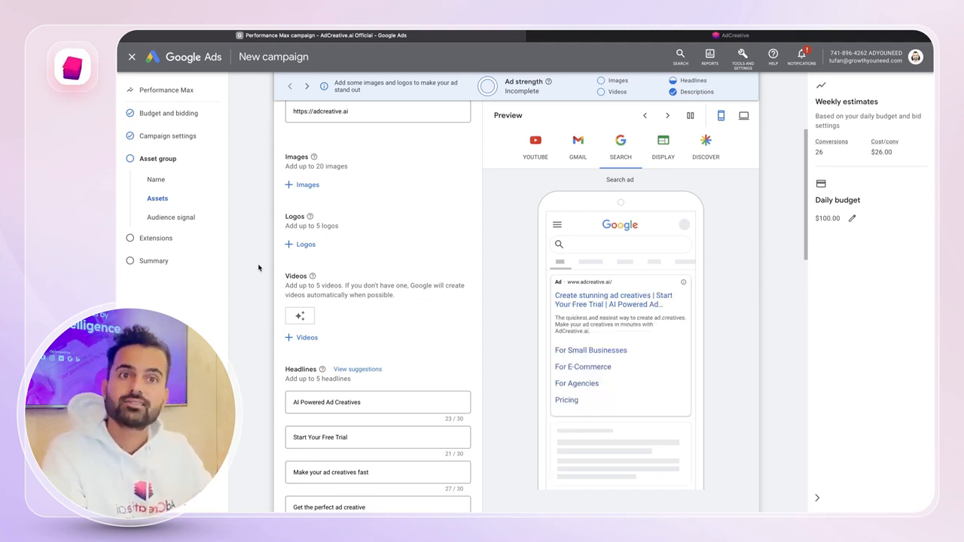
{"action": "scroll", "coordinate": [258, 268], "scroll_direction": "up", "scroll_amount": 3}
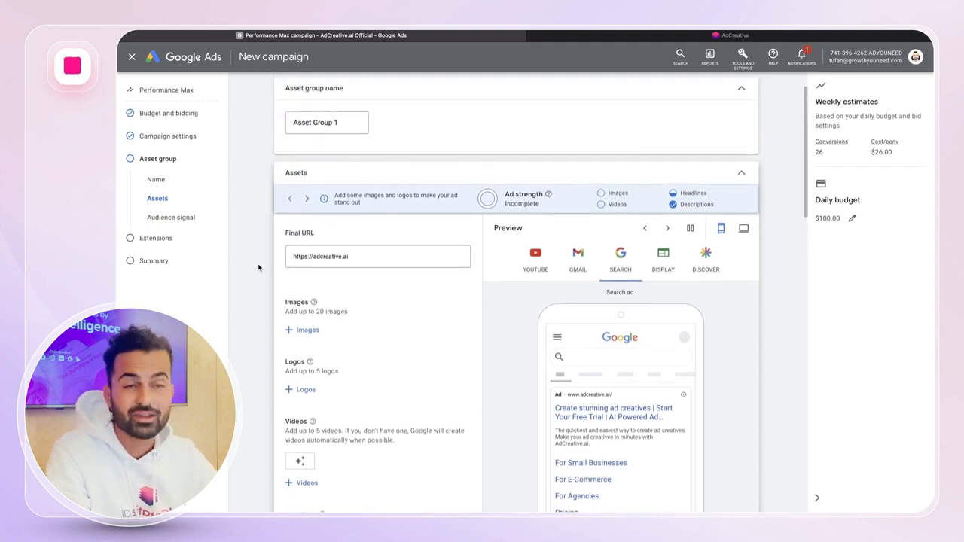
{"action": "scroll", "coordinate": [258, 268], "scroll_direction": "down", "scroll_amount": 1}
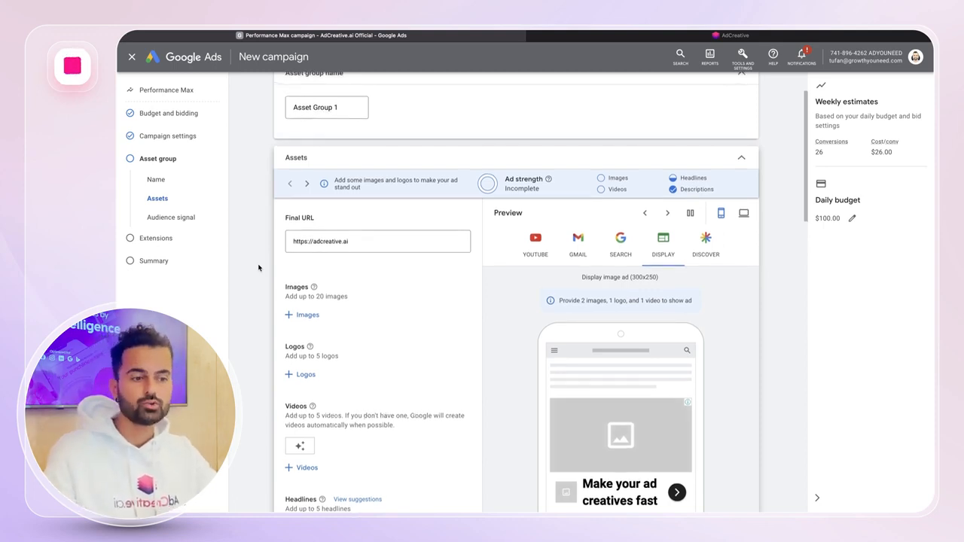
{"action": "scroll", "coordinate": [259, 267], "scroll_direction": "down", "scroll_amount": 1}
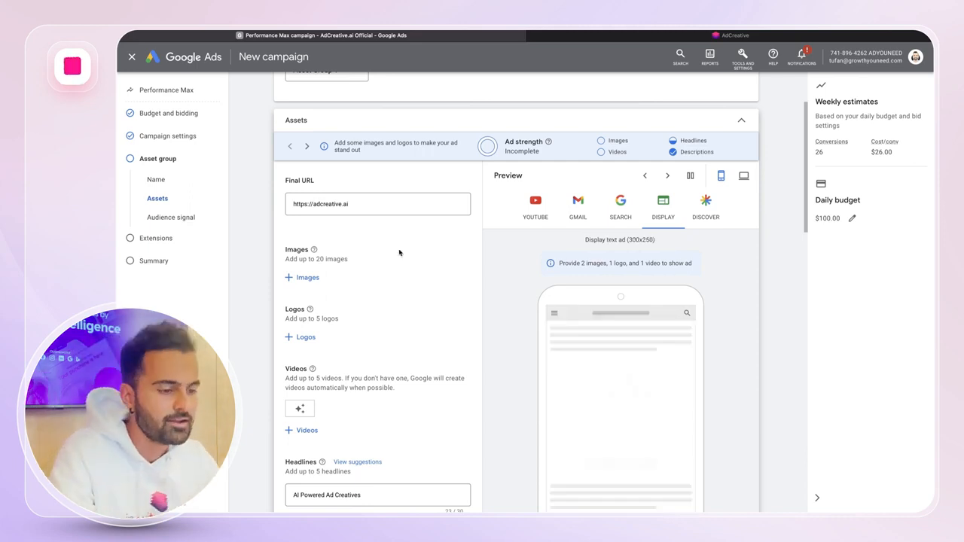
{"action": "left_click", "coordinate": [315, 279]}
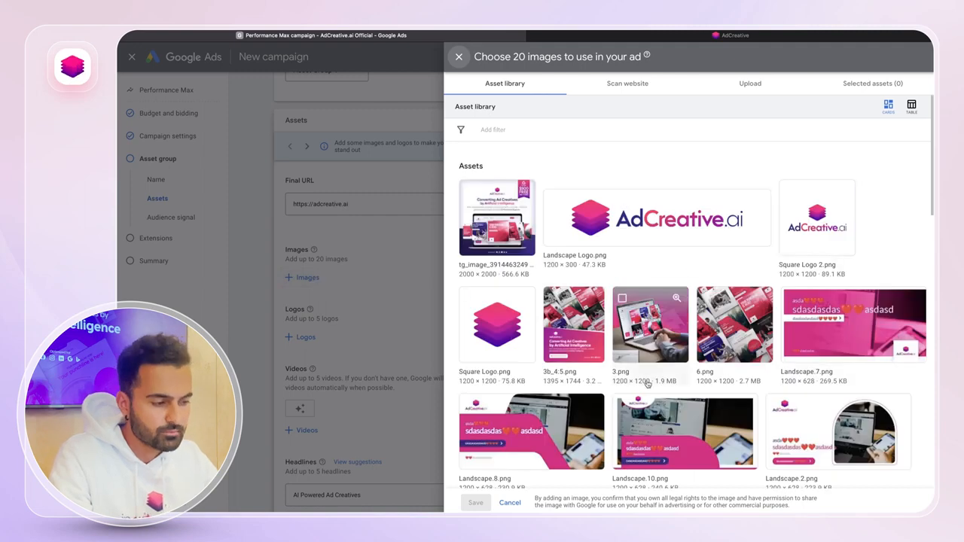
{"action": "left_click", "coordinate": [435, 243]}
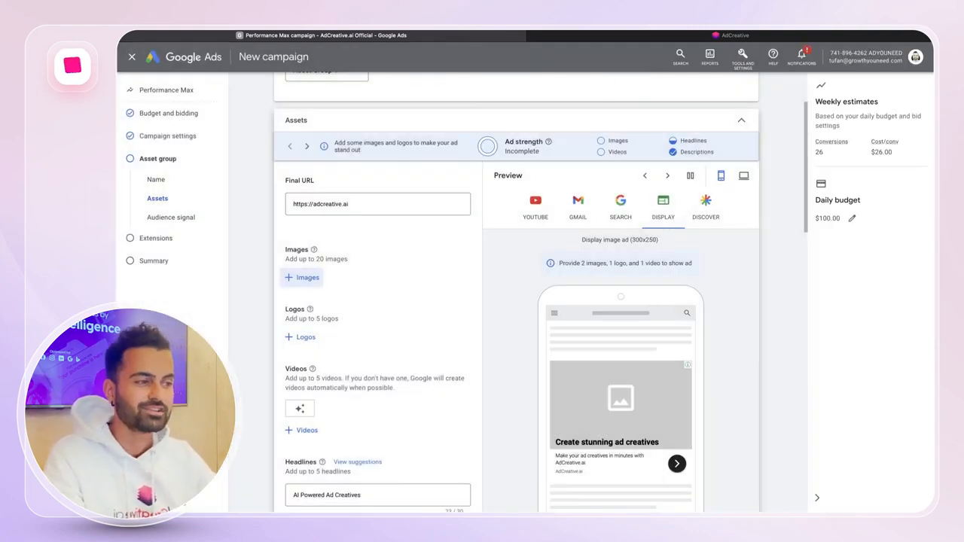
- Switch to AdCreative.ai and start a new creative project under the AdCreative.ai brand
{"action": "left_click", "coordinate": [563, 37]}
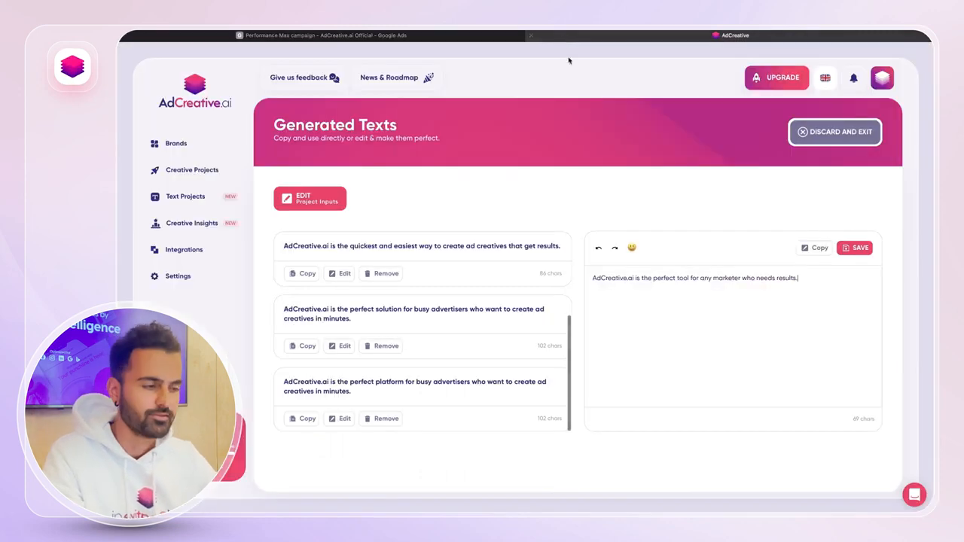
{"action": "left_click", "coordinate": [222, 171]}
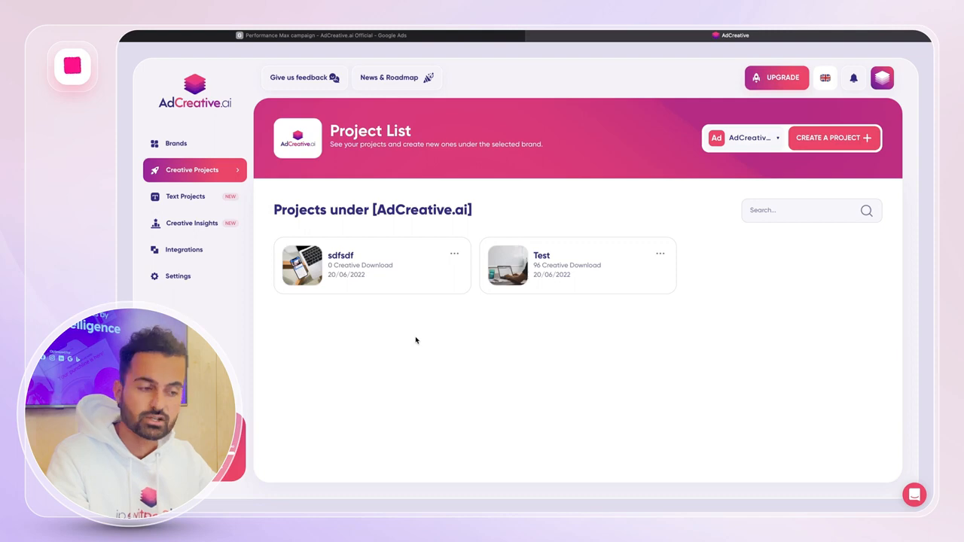
{"action": "left_click", "coordinate": [828, 138]}
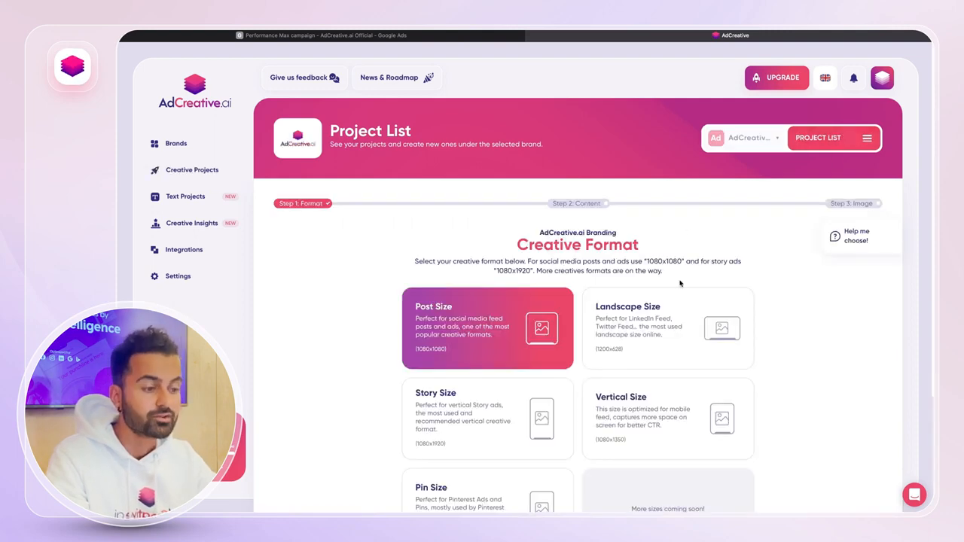
- Describe the project as "AdCreative.ai is a saas platform that allows you to generate ad creatives in minutes."
{"action": "scroll", "coordinate": [464, 261], "scroll_direction": "down", "scroll_amount": 5}
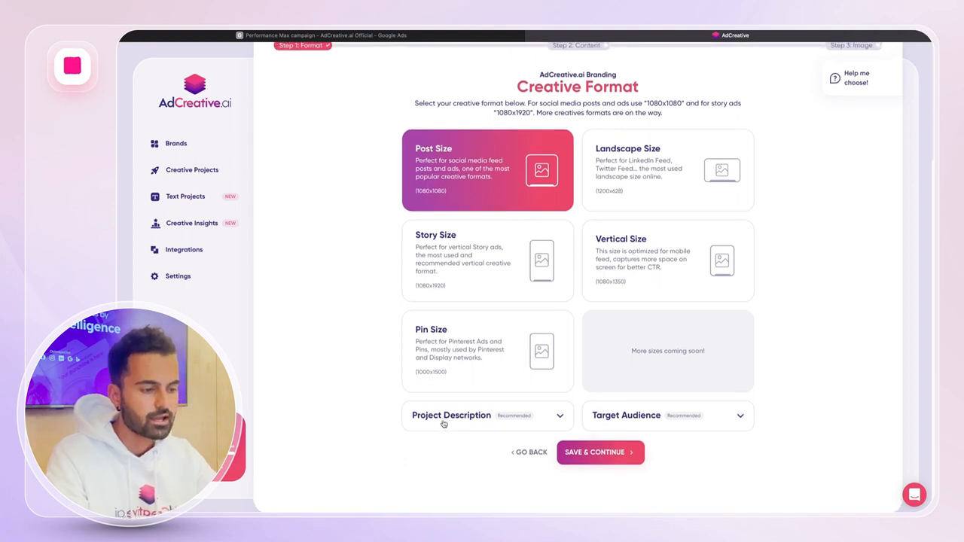
{"action": "left_click", "coordinate": [444, 419]}
{"action": "left_click", "coordinate": [444, 440]}
{"action": "type", "text": "AdCreative.ai is a saa"}
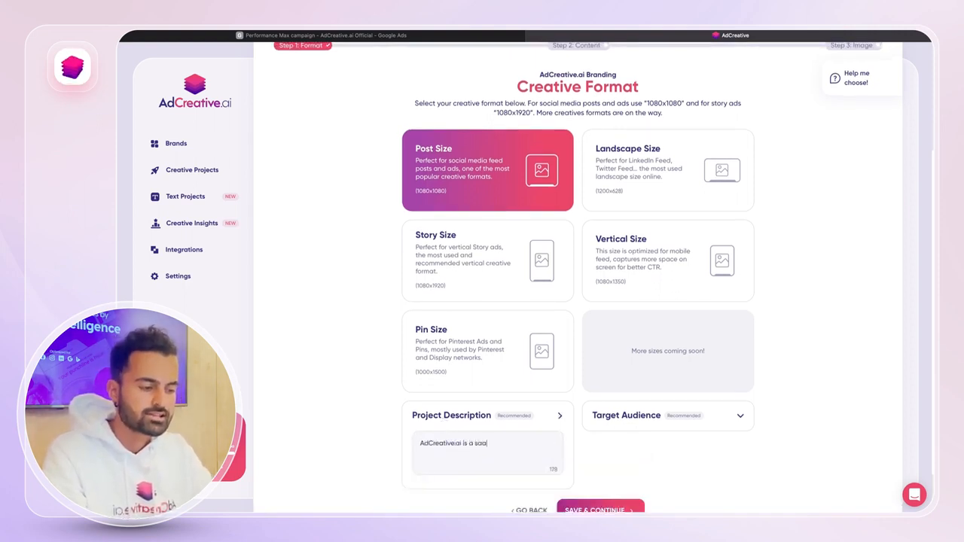
{"action": "type", "text": "s platform all"}
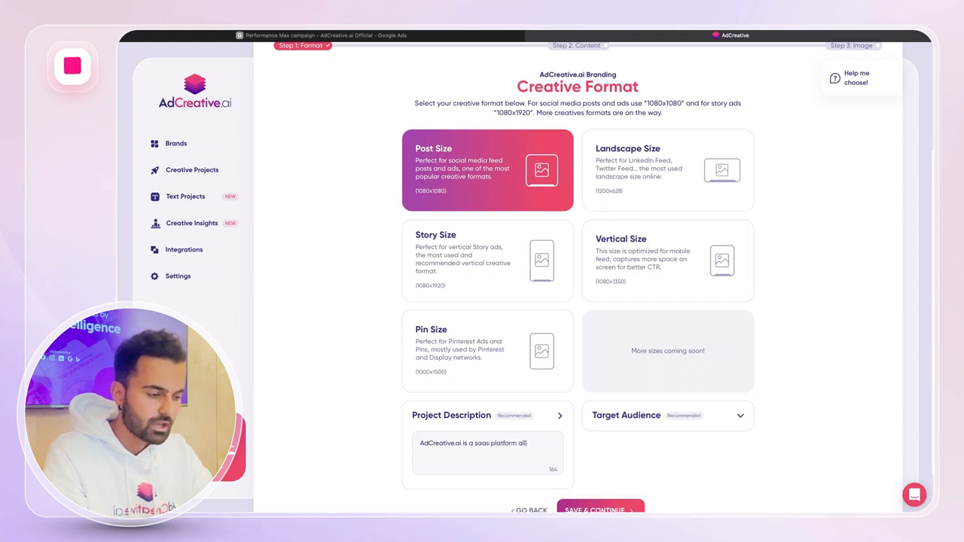
{"action": "key", "text": "BackSpace"}
{"action": "key", "text": "BackSpace"}
{"action": "key", "text": "BackSpace"}
{"action": "type", "text": "that al"}
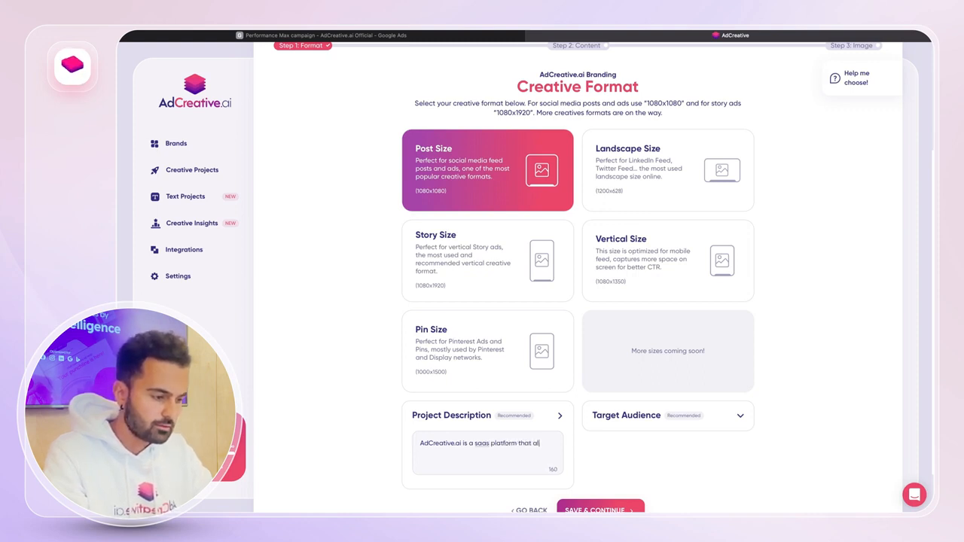
{"action": "type", "text": "lows your "}
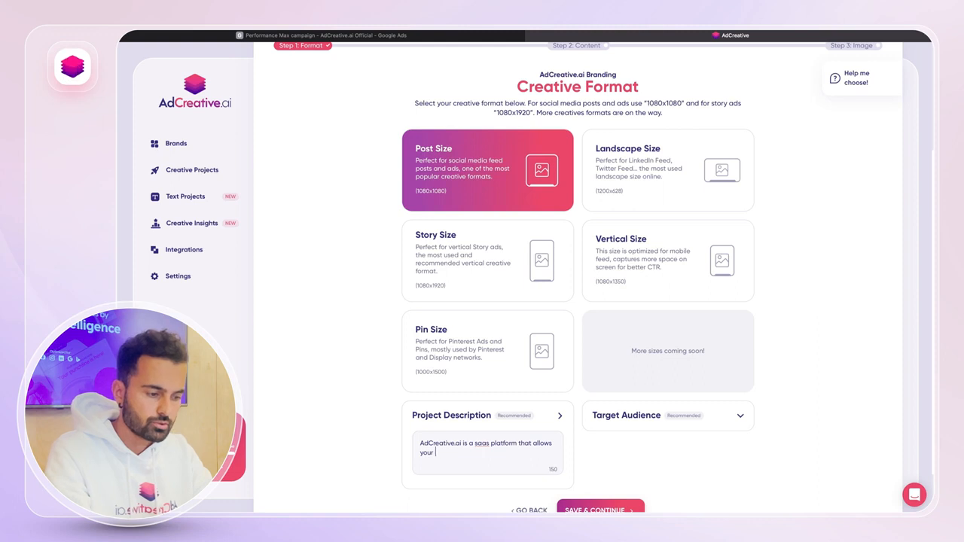
{"action": "type", "text": "o generate ad "}
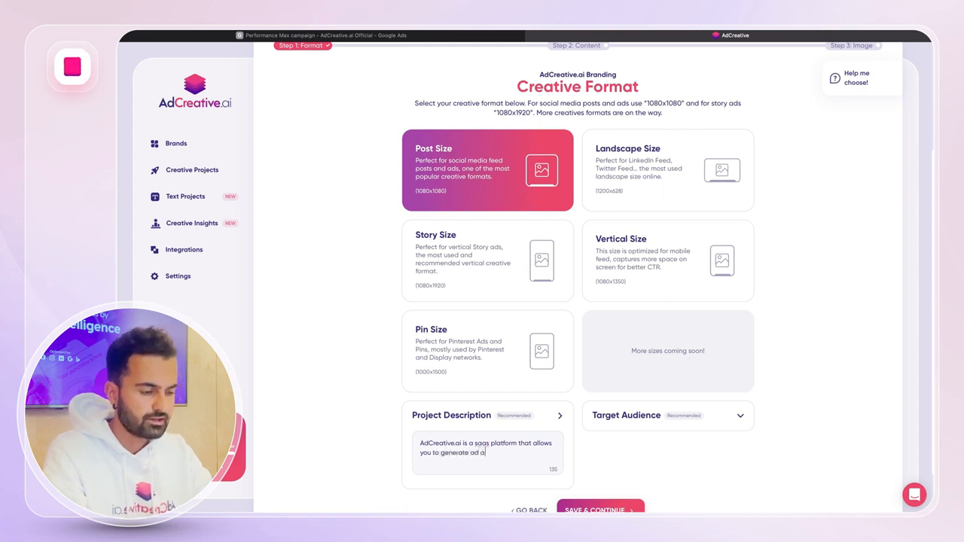
{"action": "type", "text": "creatives in m"}
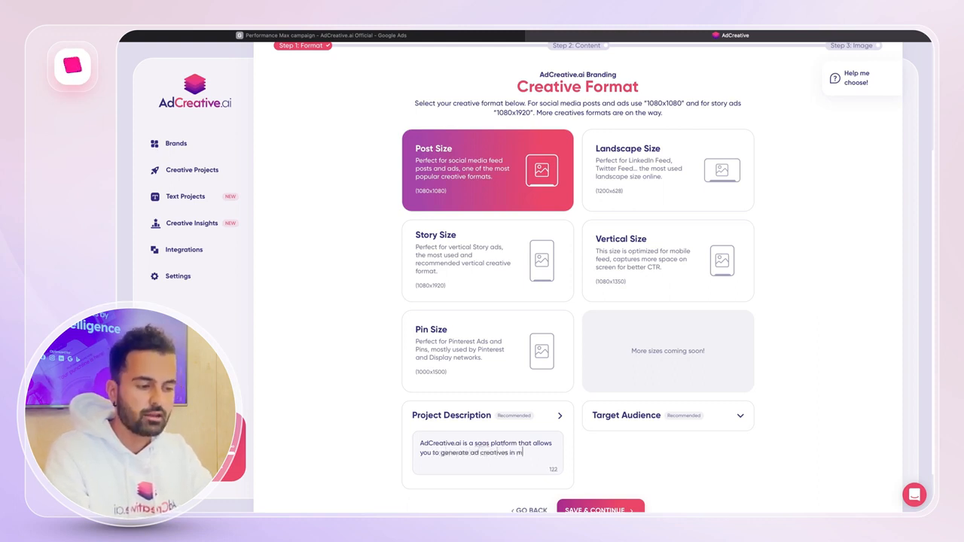
{"action": "type", "text": "inutes."}
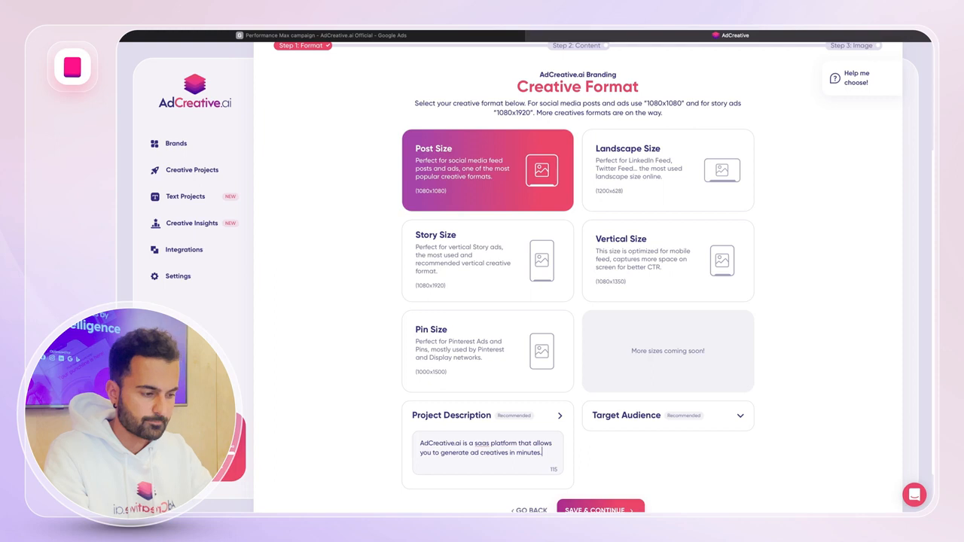
- Set the target audience to "advertisers" and save the format step with Post Size (1080x1080)
{"action": "left_click", "coordinate": [623, 419]}
{"action": "left_click", "coordinate": [618, 442]}
{"action": "type", "text": "advertisers"}
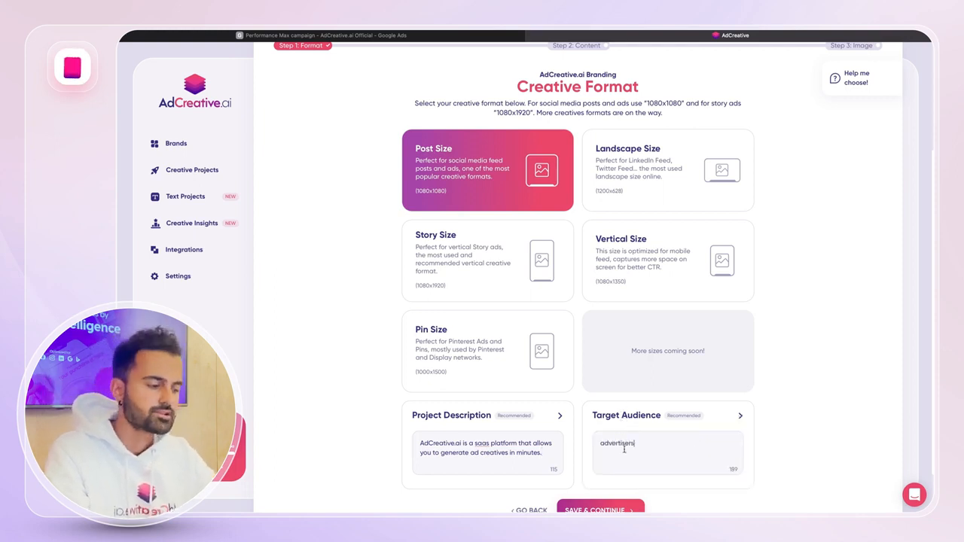
{"action": "left_click", "coordinate": [628, 510]}
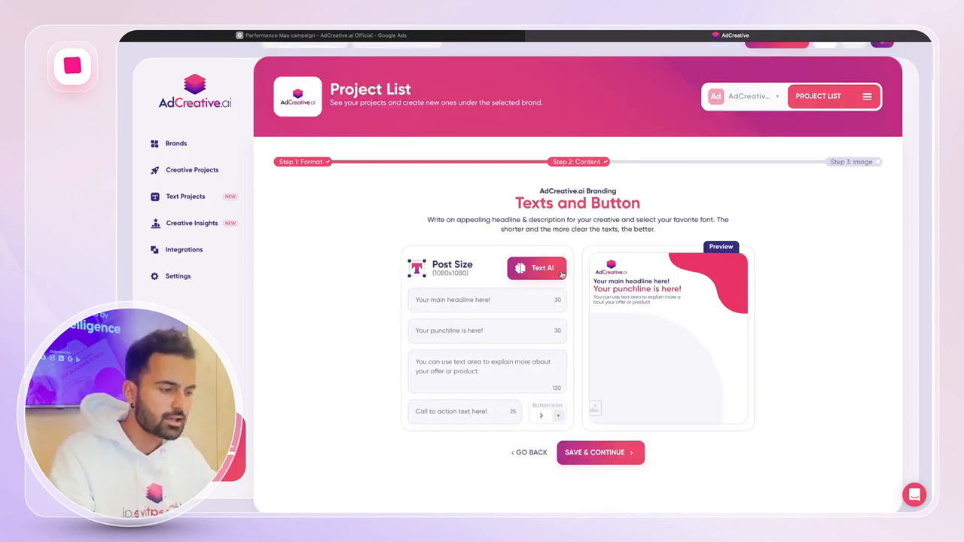
- Generate English texts with Text AI and choose the suggested punchline "AdCreative.ai - the easiest way to create ad creatives!"
{"action": "left_click", "coordinate": [545, 268]}
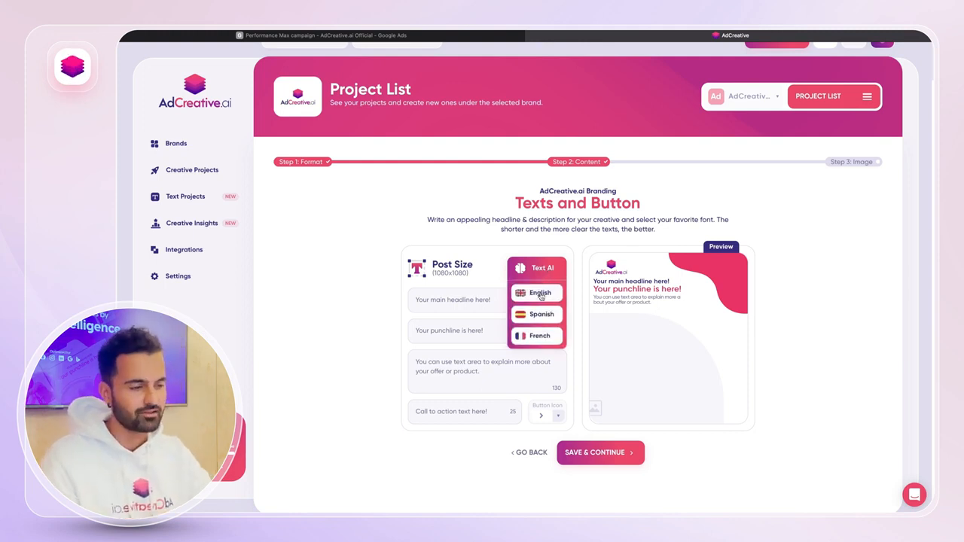
{"action": "left_click", "coordinate": [536, 294]}
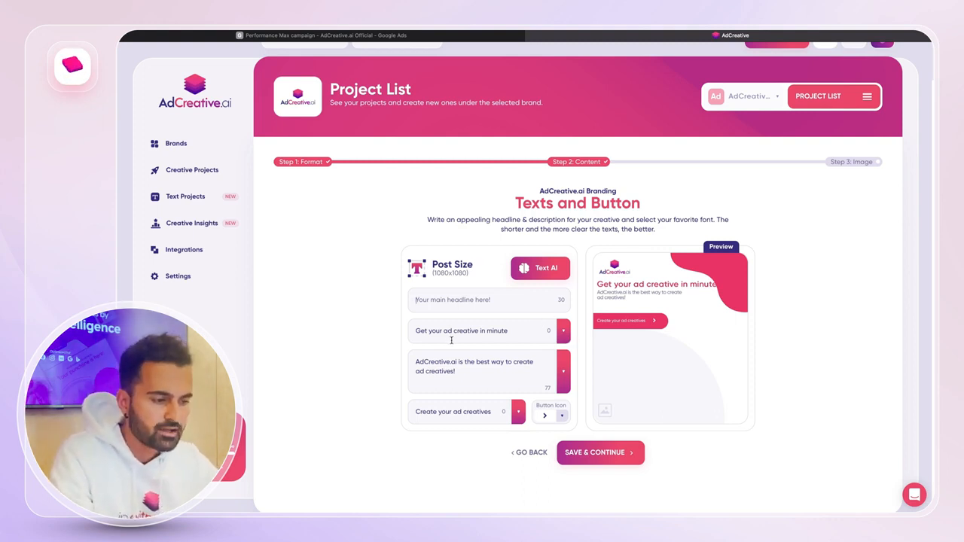
{"action": "left_click", "coordinate": [563, 332]}
{"action": "scroll", "coordinate": [548, 369], "scroll_direction": "down", "scroll_amount": 1}
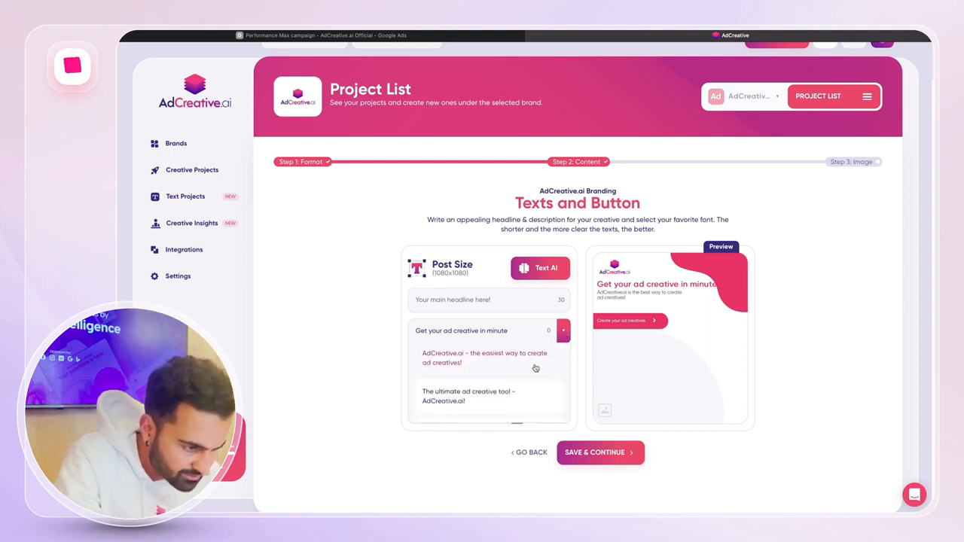
{"action": "left_click", "coordinate": [535, 367]}
- Shorten the creative's punchline to "Easiest way to create ads"
{"action": "left_click_drag", "start_coordinate": [476, 332], "coordinate": [382, 329]}
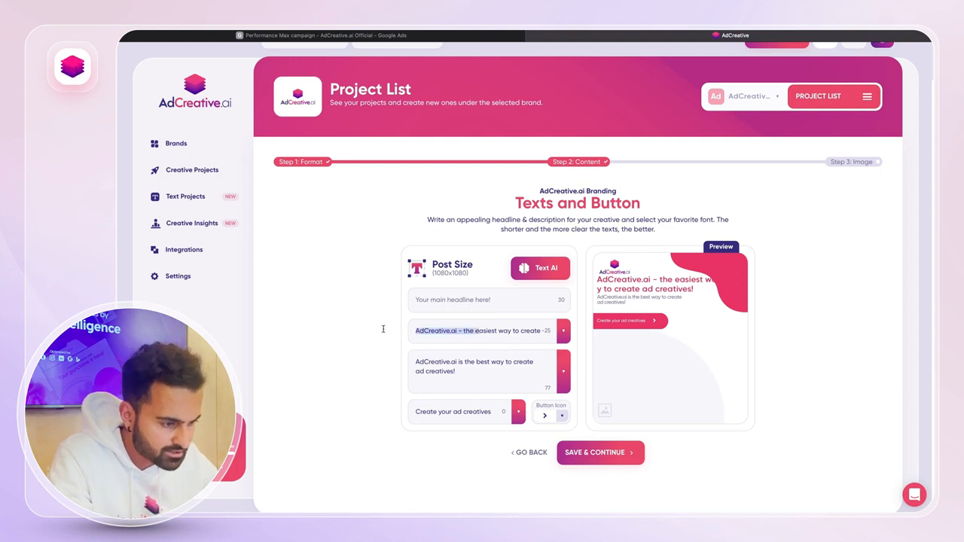
{"action": "type", "text": "Easiest way to create ad creat"}
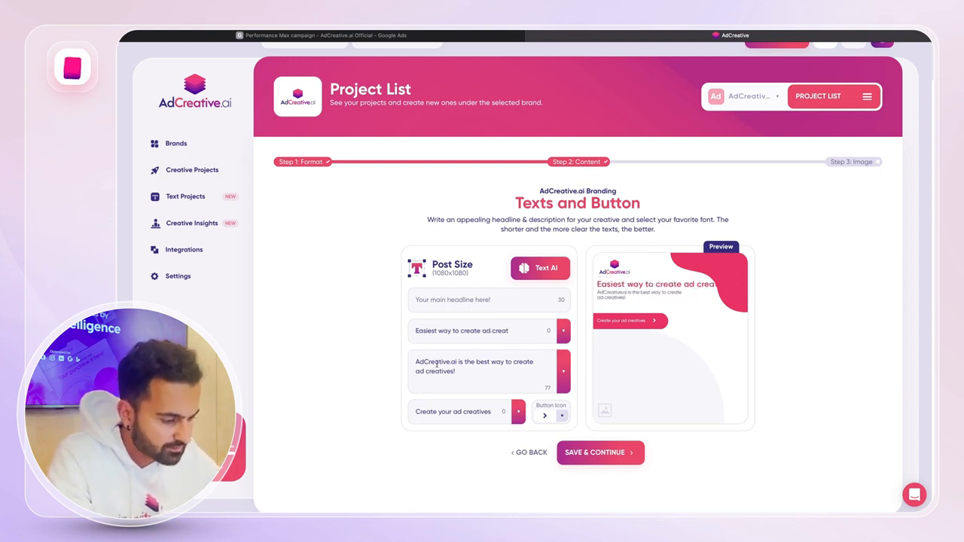
{"action": "key", "text": "BackSpace"}
{"action": "key", "text": "BackSpace"}
{"action": "key", "text": "BackSpace"}
{"action": "key", "text": "BackSpace"}
{"action": "key", "text": "BackSpace"}
{"action": "key", "text": "BackSpace"}
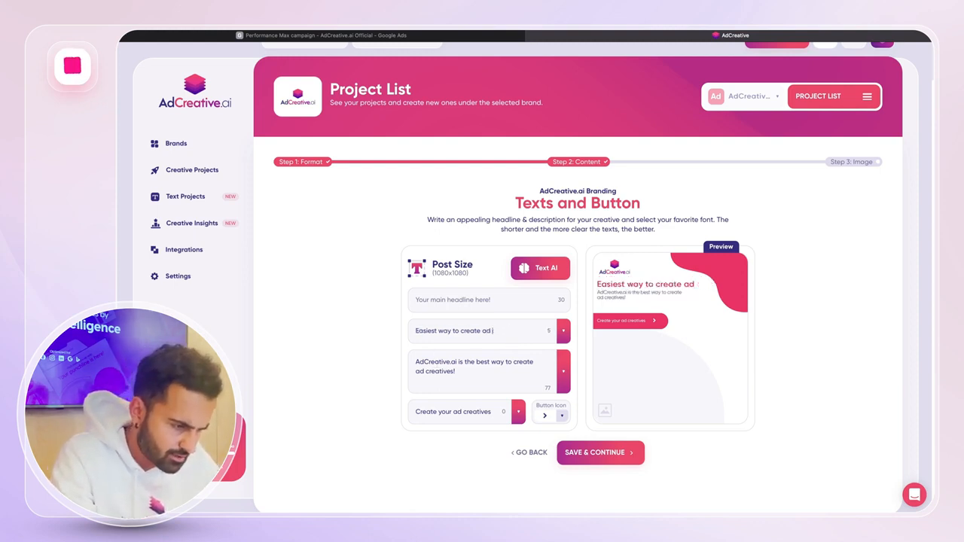
{"action": "type", "text": "s"}
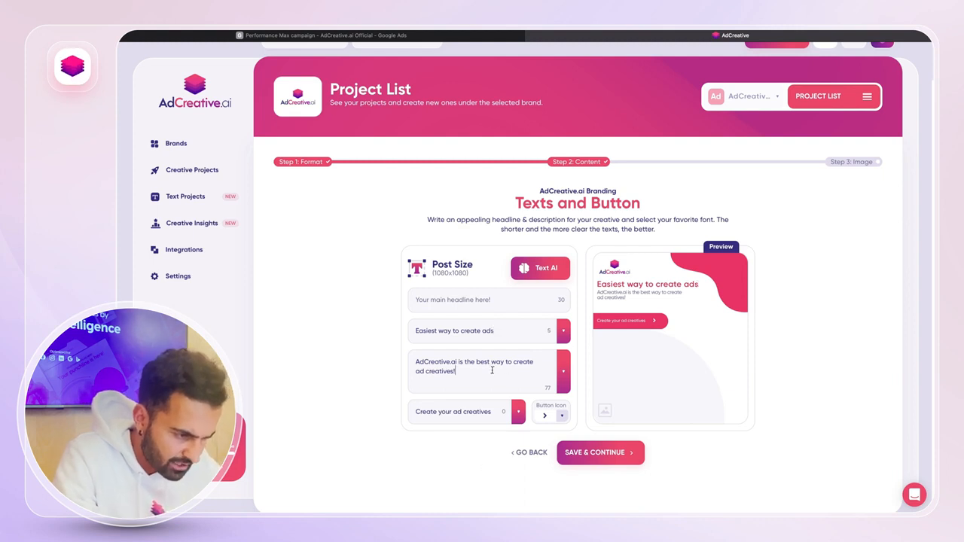
- Replace the creative's generated call to action text with "SIGN UP"
{"action": "left_click", "coordinate": [514, 368]}
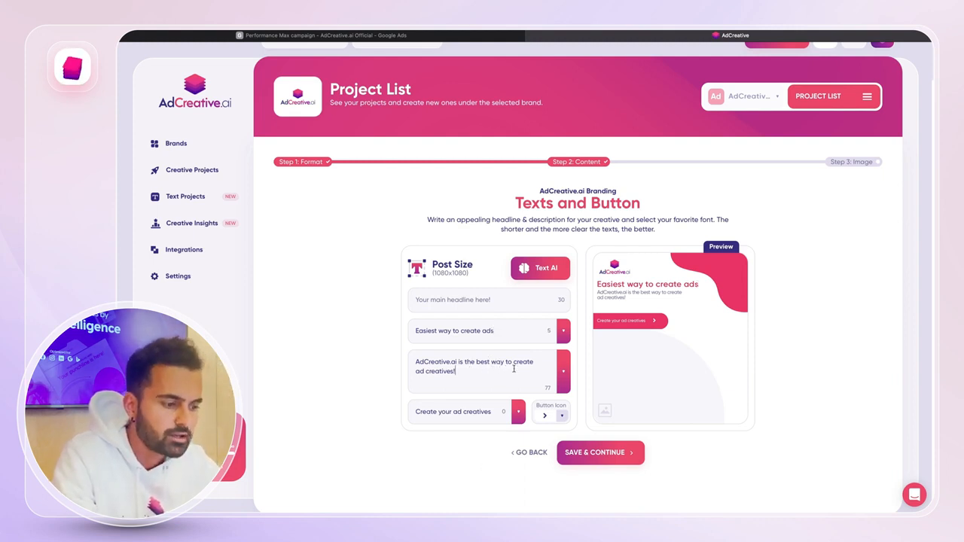
{"action": "triple_click", "coordinate": [490, 411]}
{"action": "type", "text": "SIGN UP"}
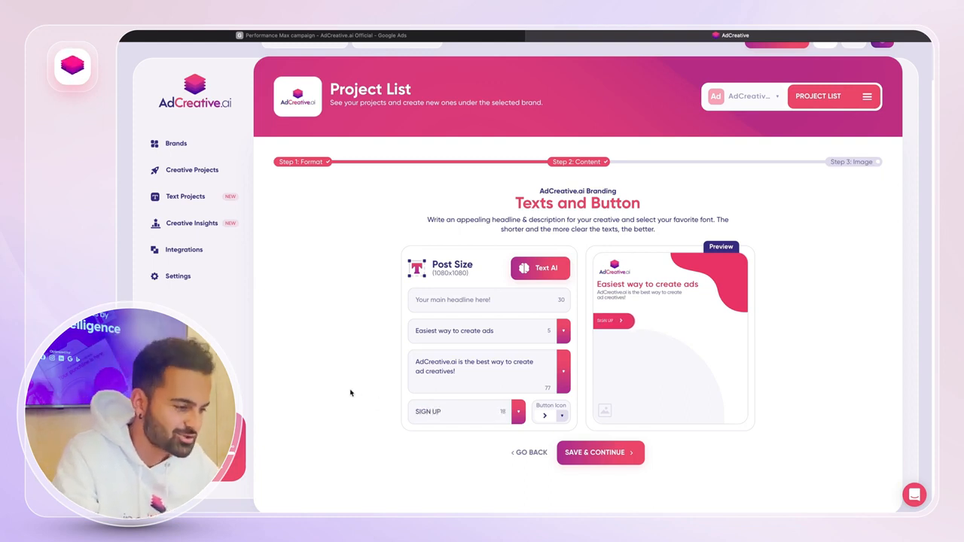
{"action": "type", "text": " -"}
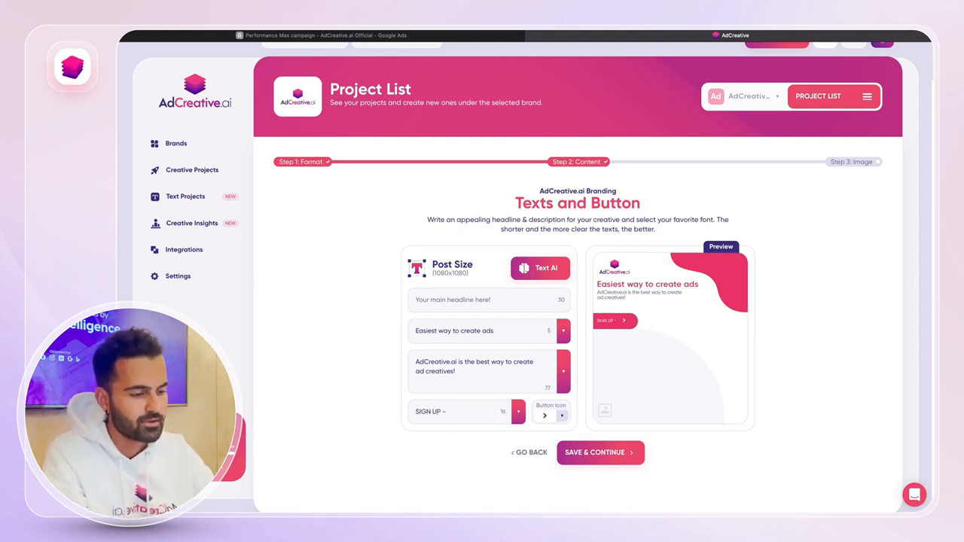
{"action": "key", "text": "BackSpace"}
{"action": "key", "text": "BackSpace"}
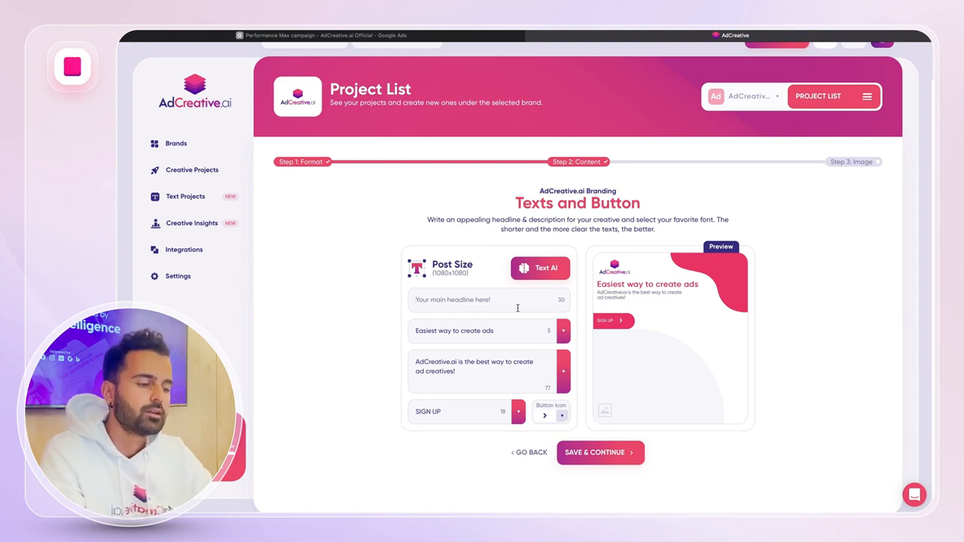
- Enter "Automate Your Creative Process" as the creative's main headline
{"action": "type", "text": "Automate"}
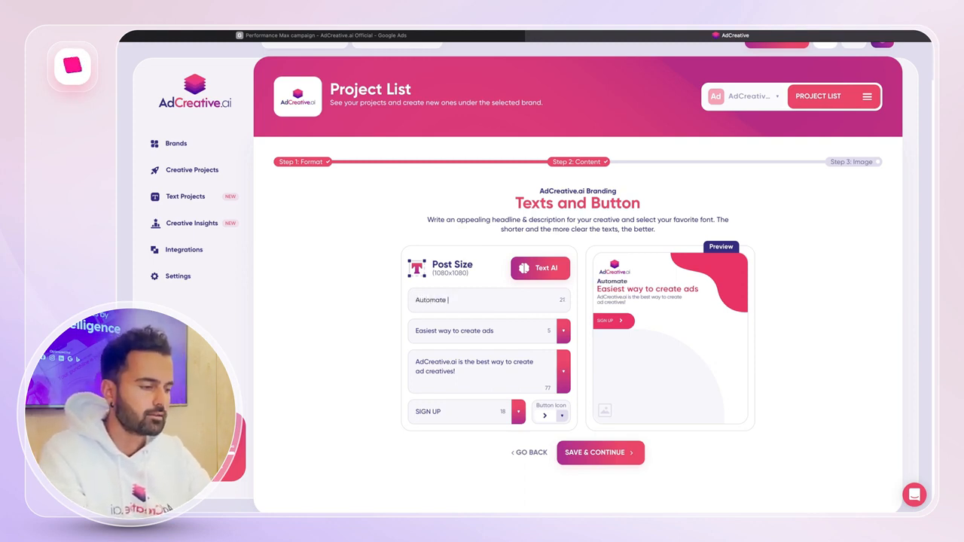
{"action": "type", "text": " Creative"}
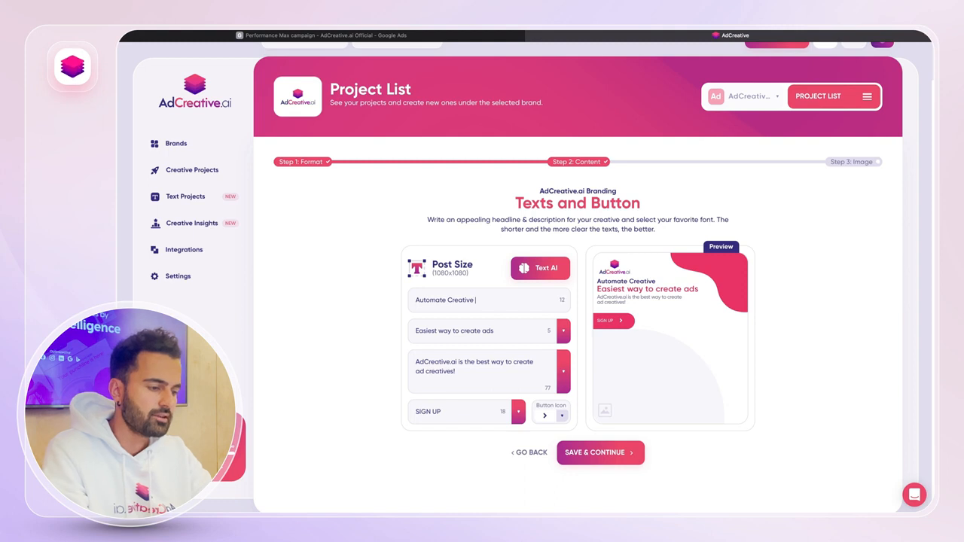
{"action": "type", "text": " Process"}
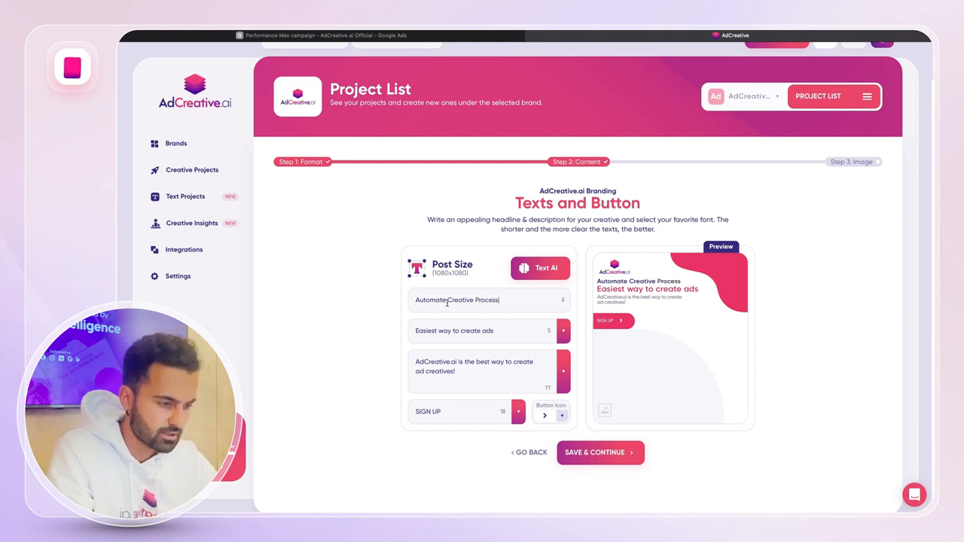
{"action": "type", "text": "Your"}
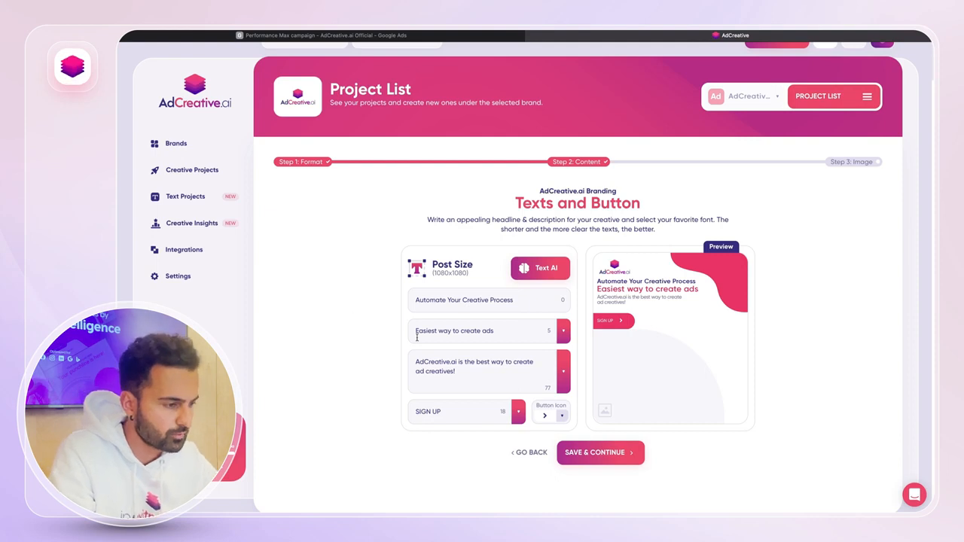
- Save the creative's texts and search the free stock images for "Facebook"
{"action": "left_click", "coordinate": [602, 455]}
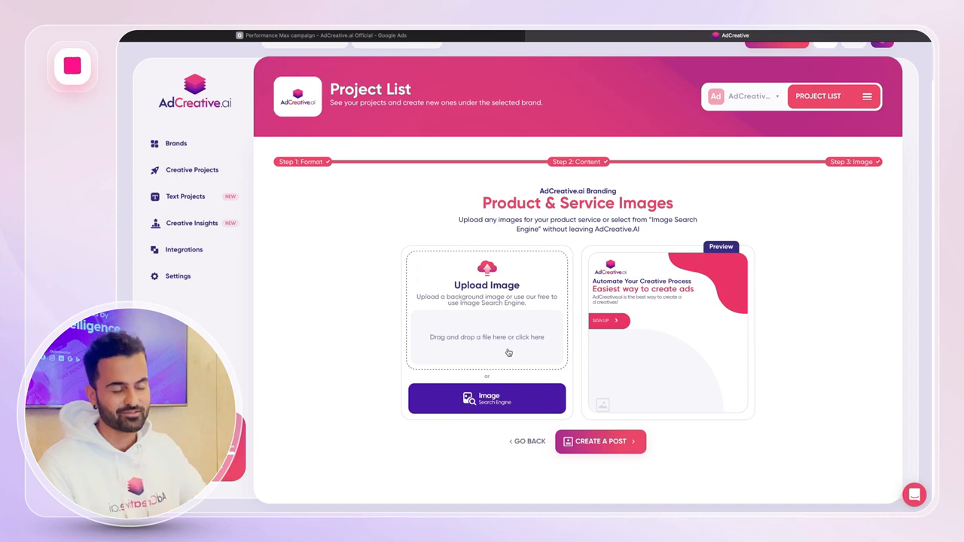
{"action": "left_click", "coordinate": [497, 398]}
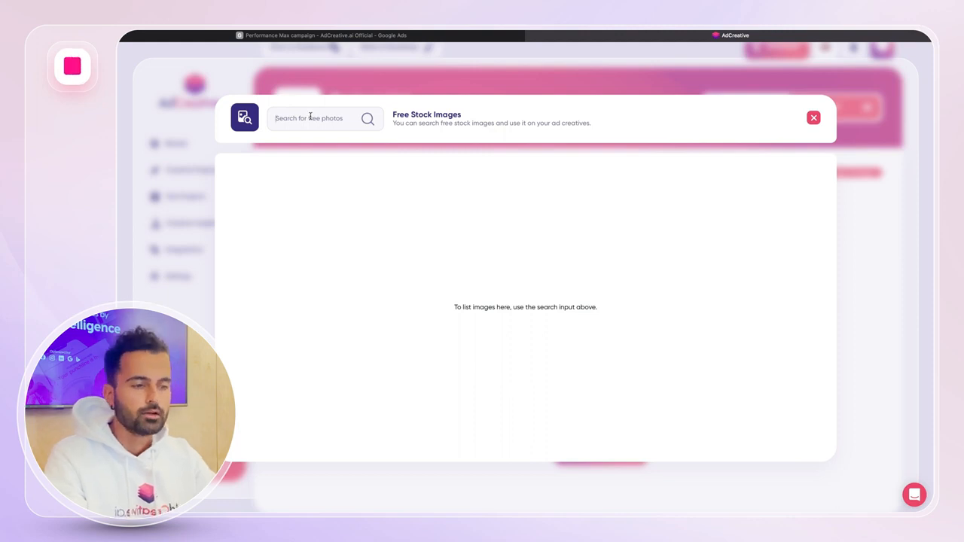
{"action": "type", "text": "facebo"}
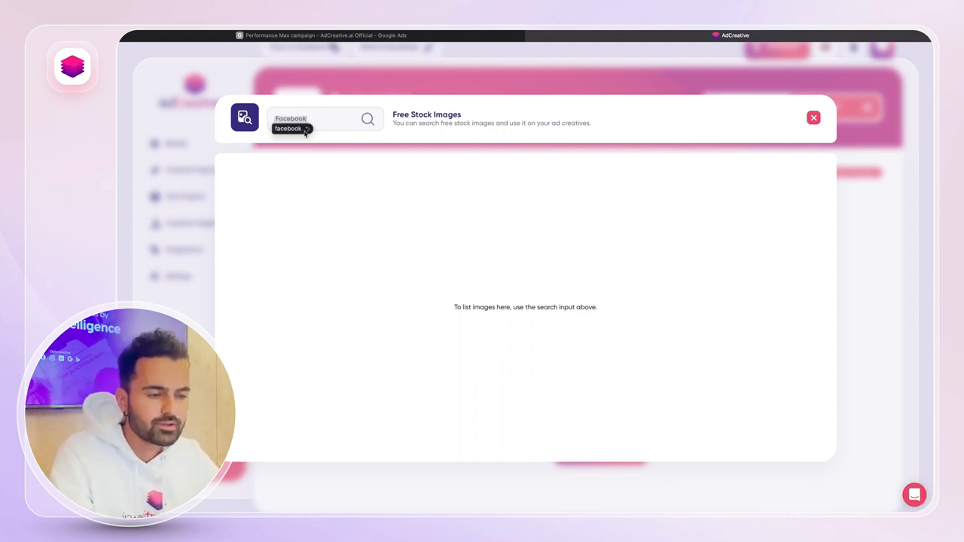
{"action": "left_click", "coordinate": [289, 129]}
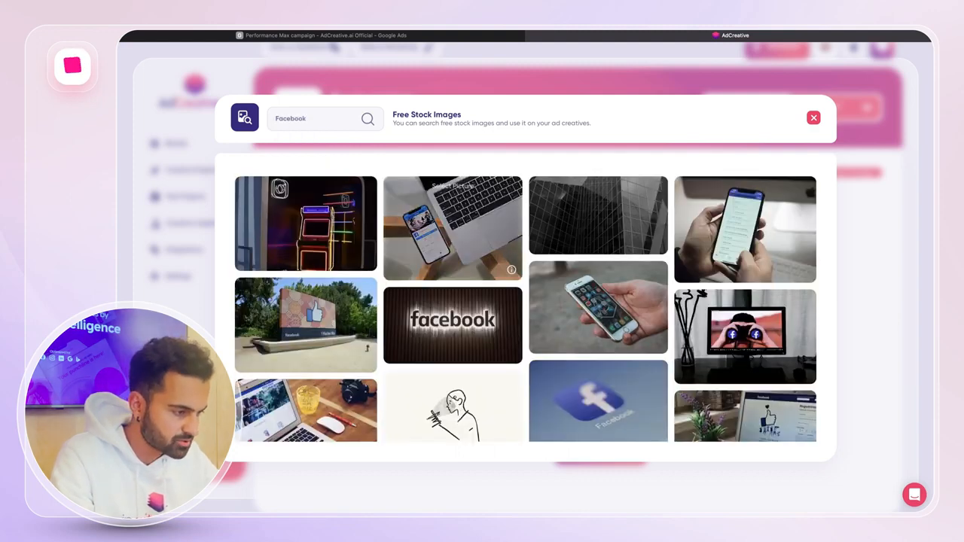
- Use the stock photo of a phone beside a laptop as the creative's image, with the crop area centred horizontally
{"action": "scroll", "coordinate": [424, 218], "scroll_direction": "down", "scroll_amount": 3}
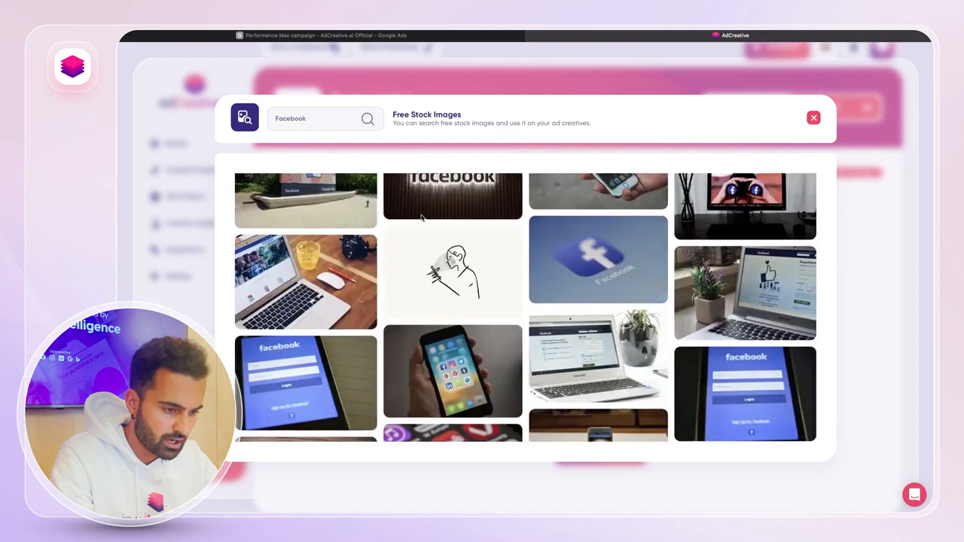
{"action": "scroll", "coordinate": [328, 300], "scroll_direction": "down", "scroll_amount": 2}
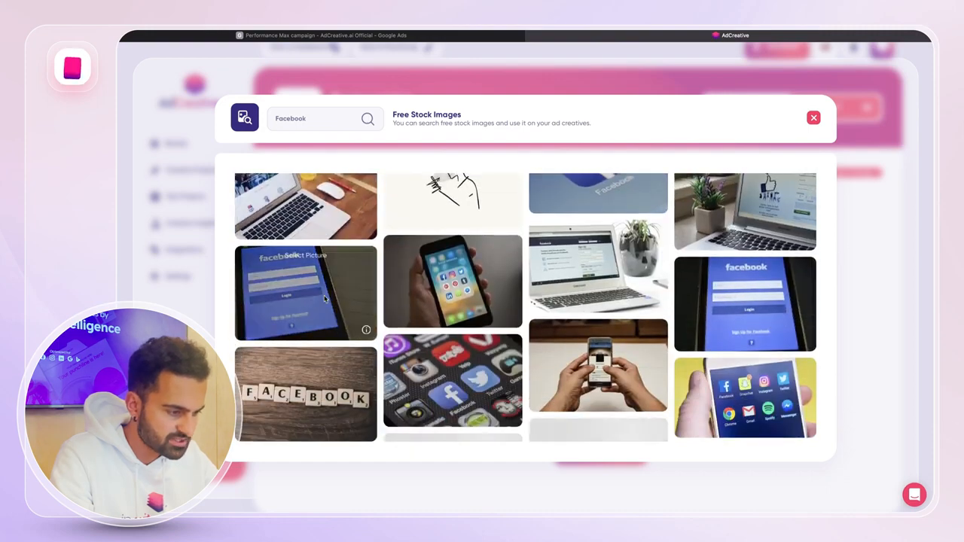
{"action": "scroll", "coordinate": [325, 299], "scroll_direction": "down", "scroll_amount": 3}
{"action": "scroll", "coordinate": [325, 299], "scroll_direction": "down", "scroll_amount": 5}
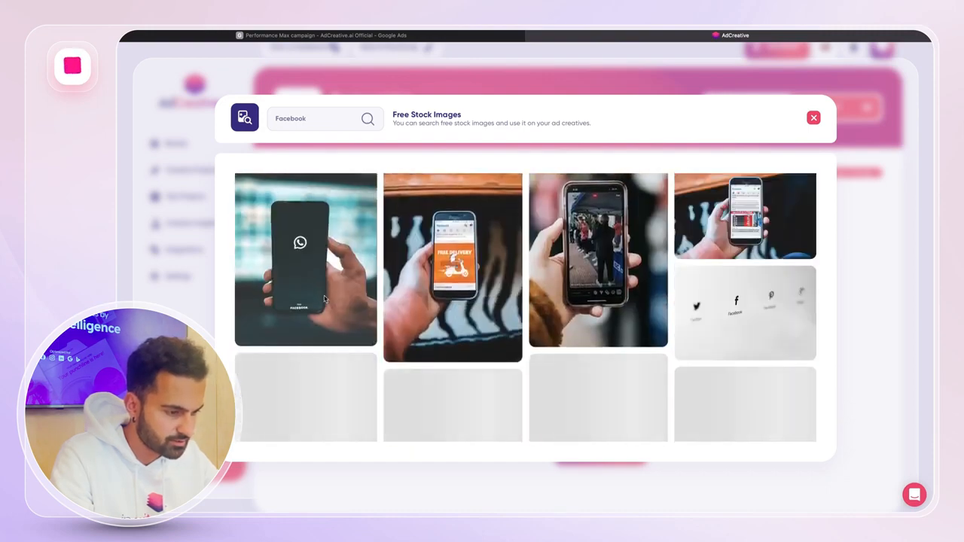
{"action": "left_click", "coordinate": [454, 241]}
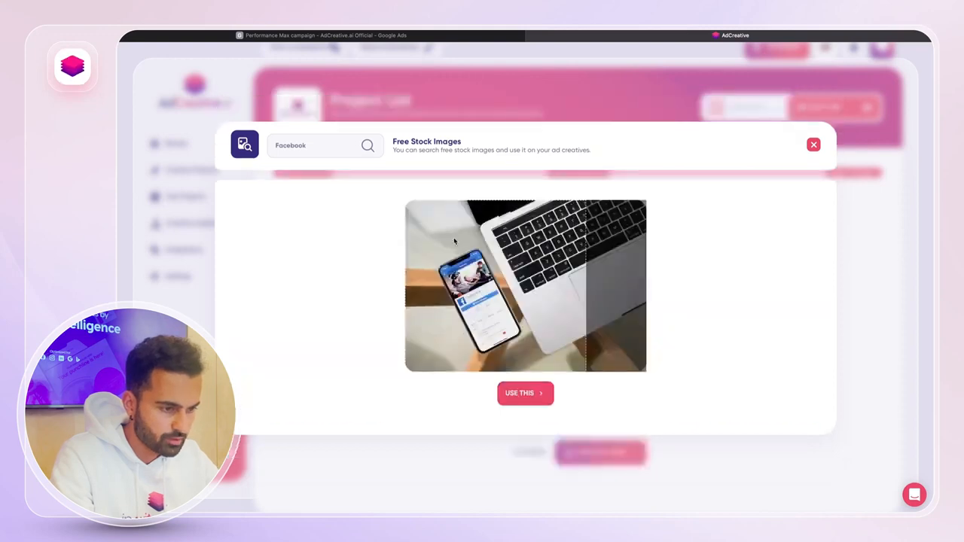
{"action": "left_click_drag", "start_coordinate": [455, 276], "coordinate": [480, 274]}
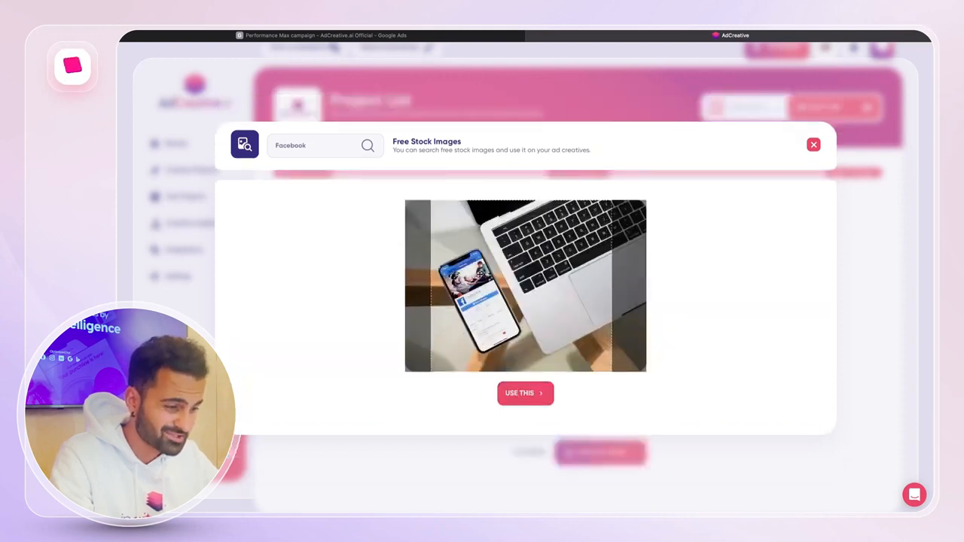
{"action": "left_click", "coordinate": [530, 391]}
- Generate the posts from the finished settings, saving the project under the name "Test"
{"action": "left_click", "coordinate": [602, 452]}
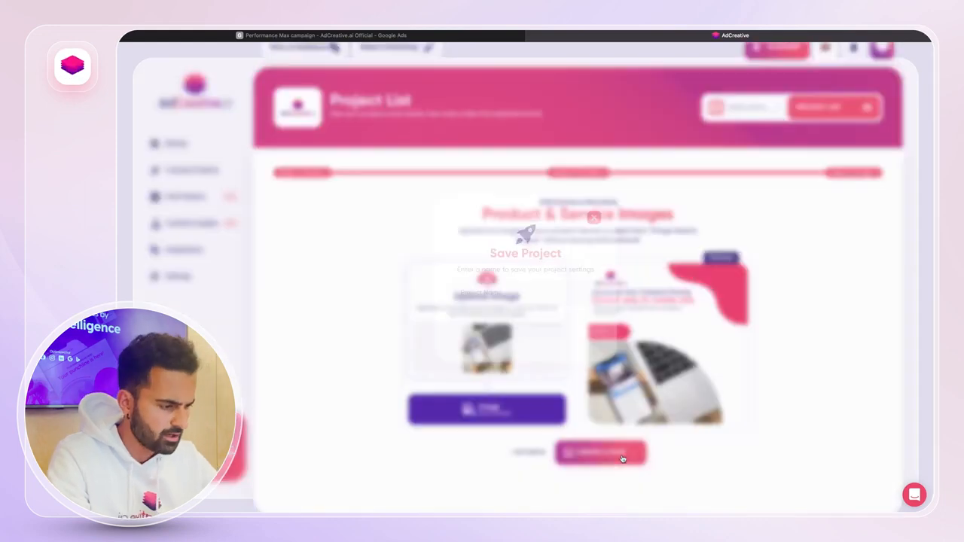
{"action": "type", "text": "Test"}
{"action": "left_click", "coordinate": [517, 325]}
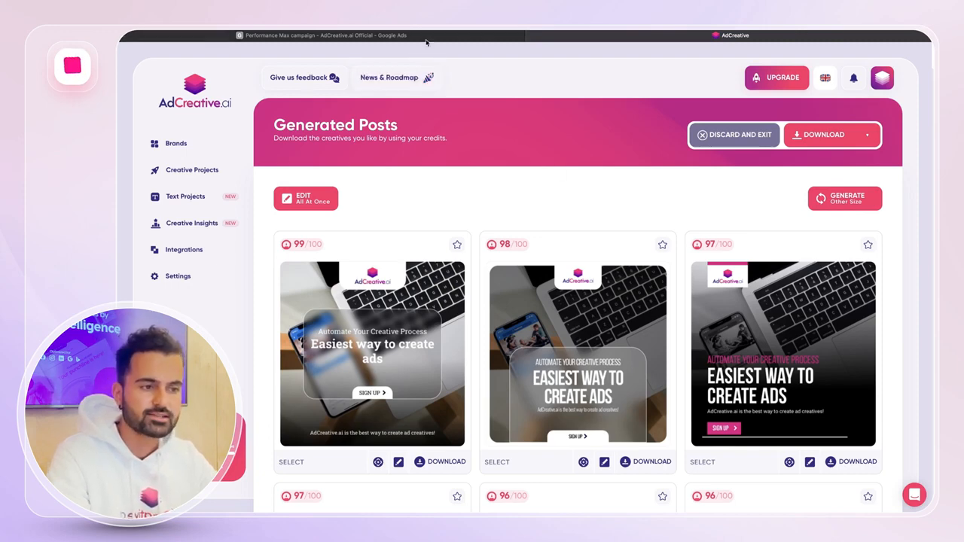
- Download the creative scored 99/100 as a square post, along with its landscape and vertical sizes
{"action": "scroll", "coordinate": [547, 170], "scroll_direction": "down", "scroll_amount": 3}
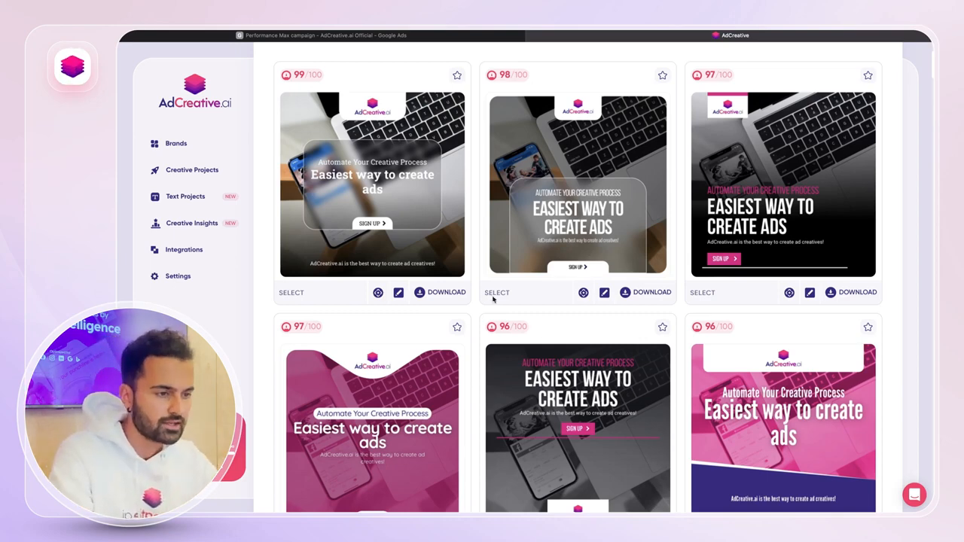
{"action": "scroll", "coordinate": [396, 147], "scroll_direction": "up", "scroll_amount": 2}
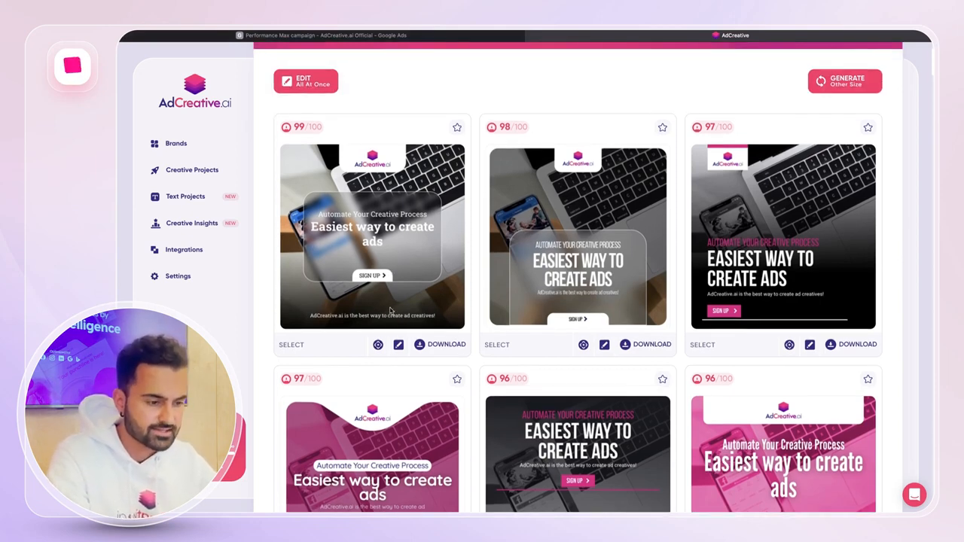
{"action": "scroll", "coordinate": [390, 291], "scroll_direction": "up", "scroll_amount": 2}
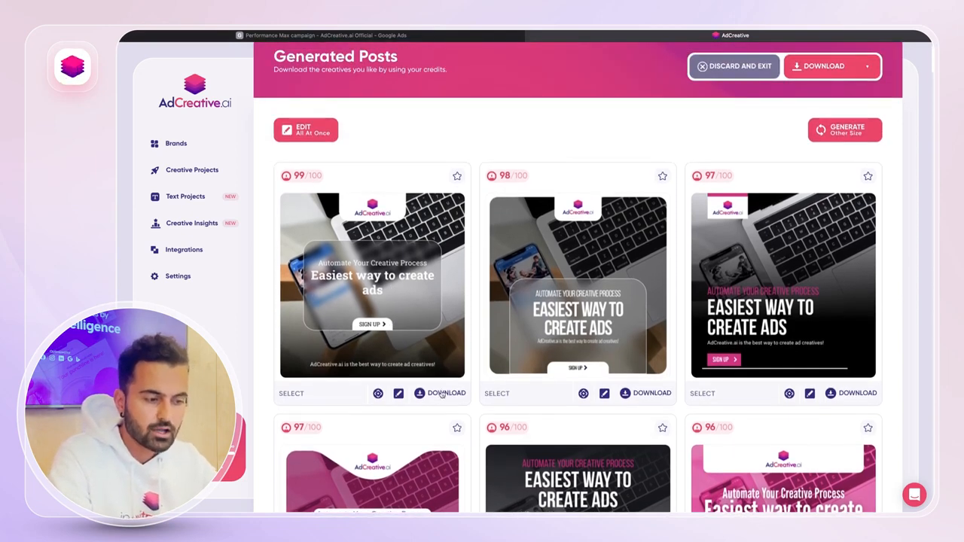
{"action": "left_click", "coordinate": [439, 398]}
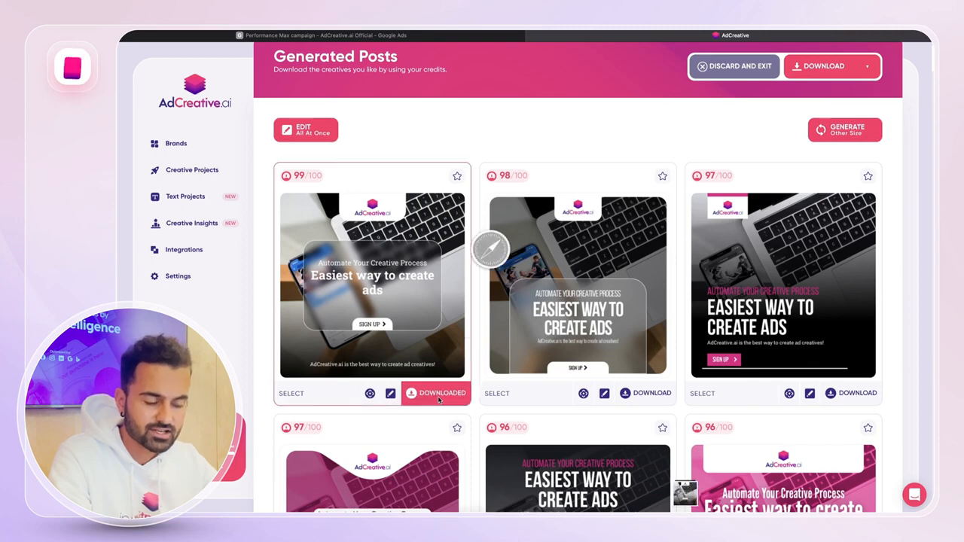
{"action": "left_click", "coordinate": [369, 394]}
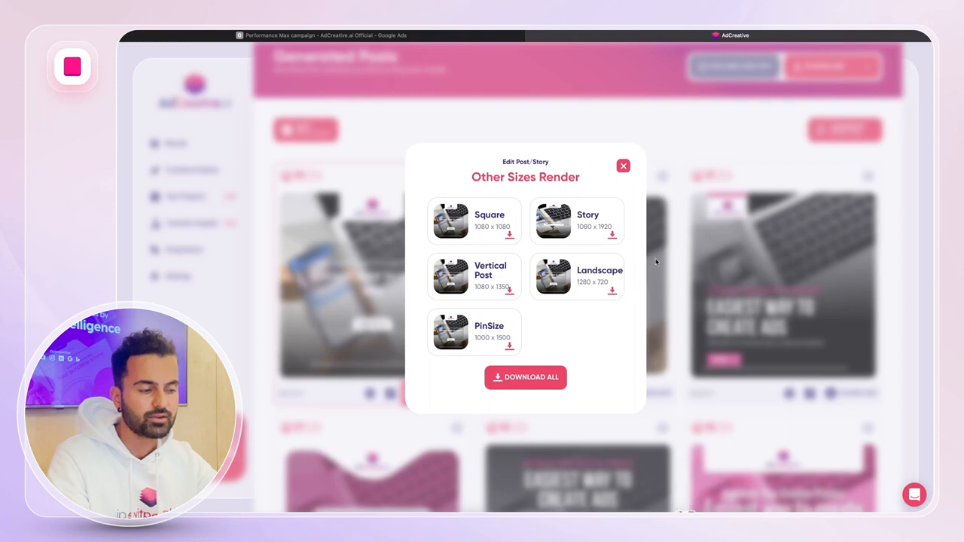
{"action": "left_click", "coordinate": [623, 165]}
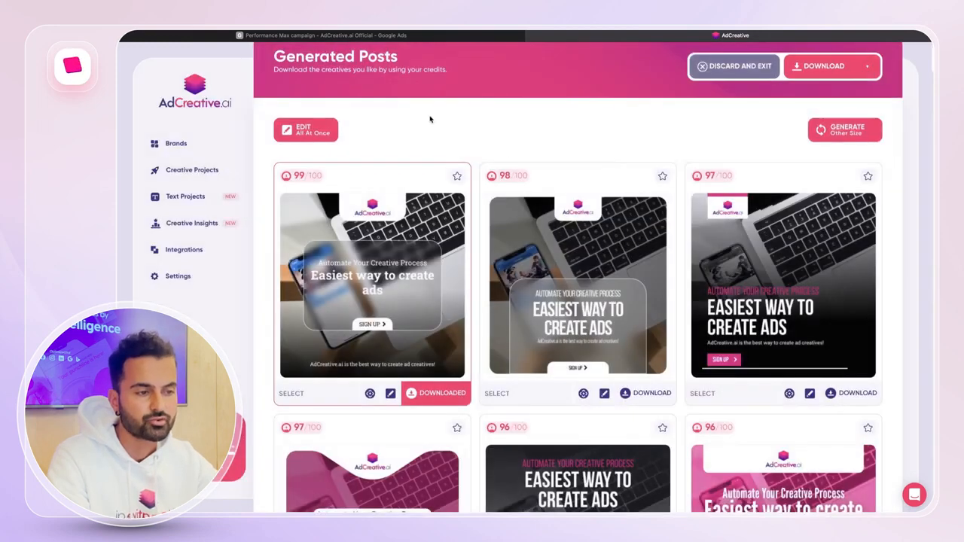
- Switch to Google Ads and upload 58.Post-2.png, 59.Landscape-2.png and 59.Vertical.png as images for the asset group
{"action": "left_click", "coordinate": [375, 36]}
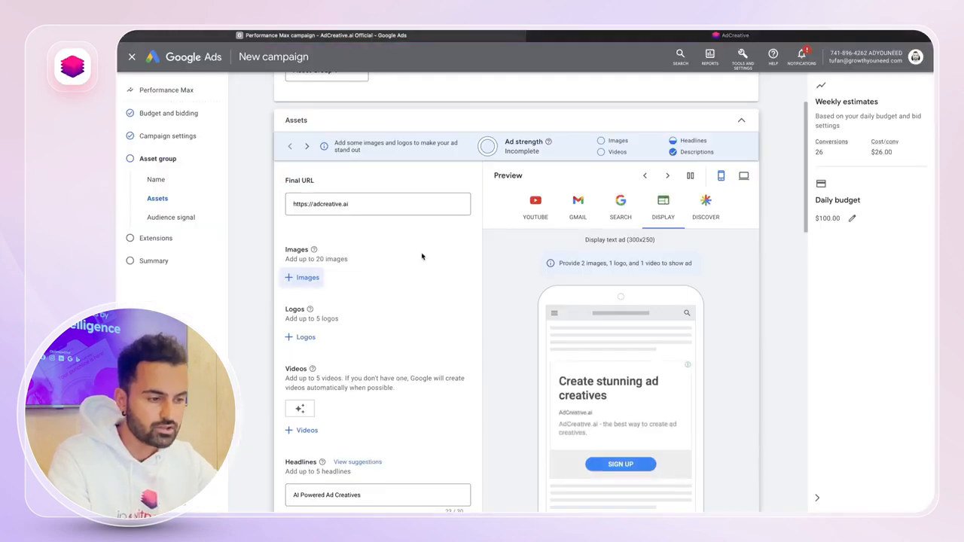
{"action": "scroll", "coordinate": [422, 256], "scroll_direction": "down", "scroll_amount": 1}
{"action": "left_click", "coordinate": [302, 226]}
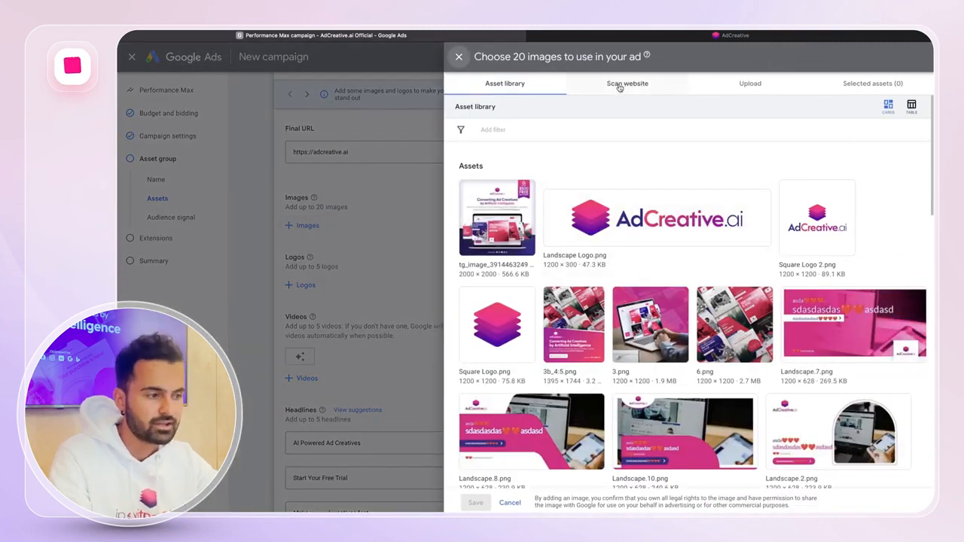
{"action": "left_click", "coordinate": [744, 84]}
{"action": "left_click", "coordinate": [693, 318]}
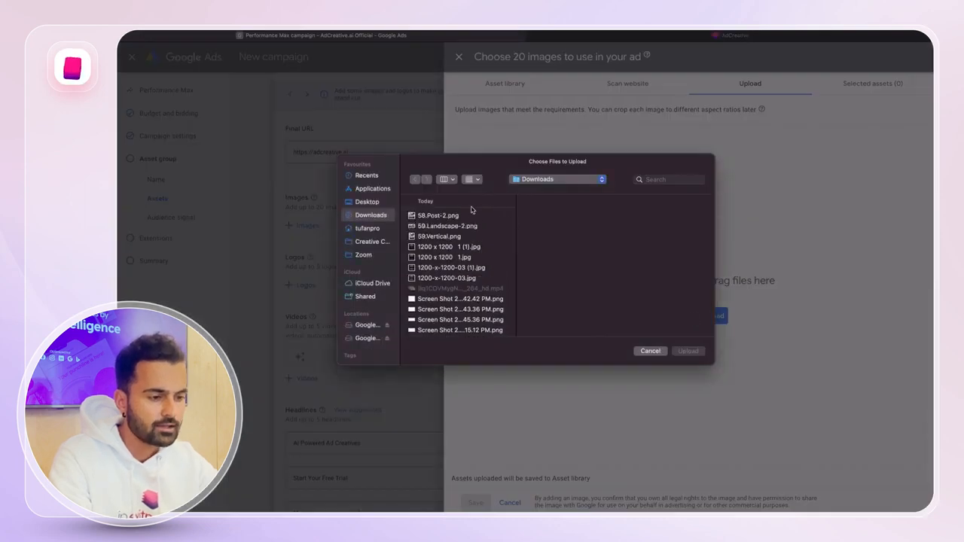
{"action": "left_click", "coordinate": [455, 217]}
{"action": "left_click", "coordinate": [452, 226], "text": "shift"}
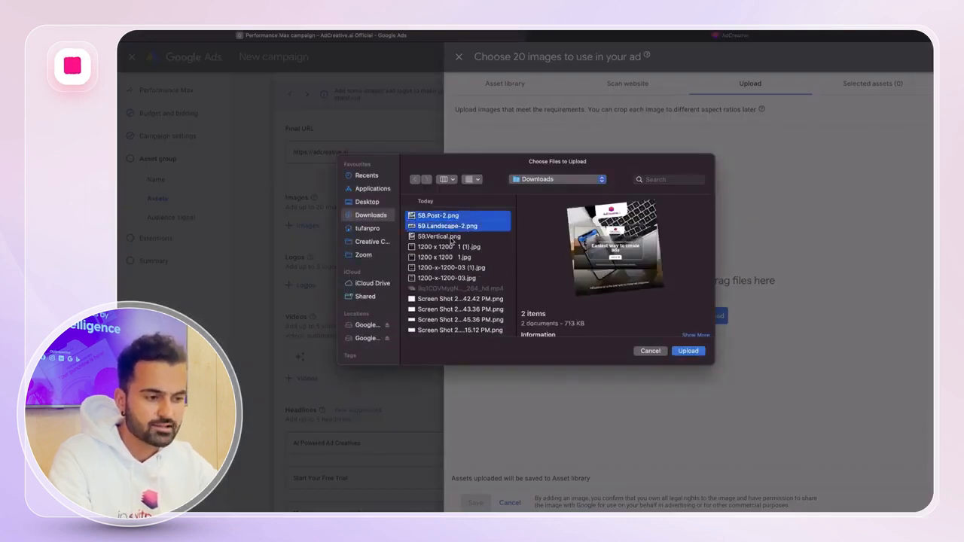
{"action": "left_click", "coordinate": [453, 238], "text": "shift"}
{"action": "left_click", "coordinate": [687, 351]}
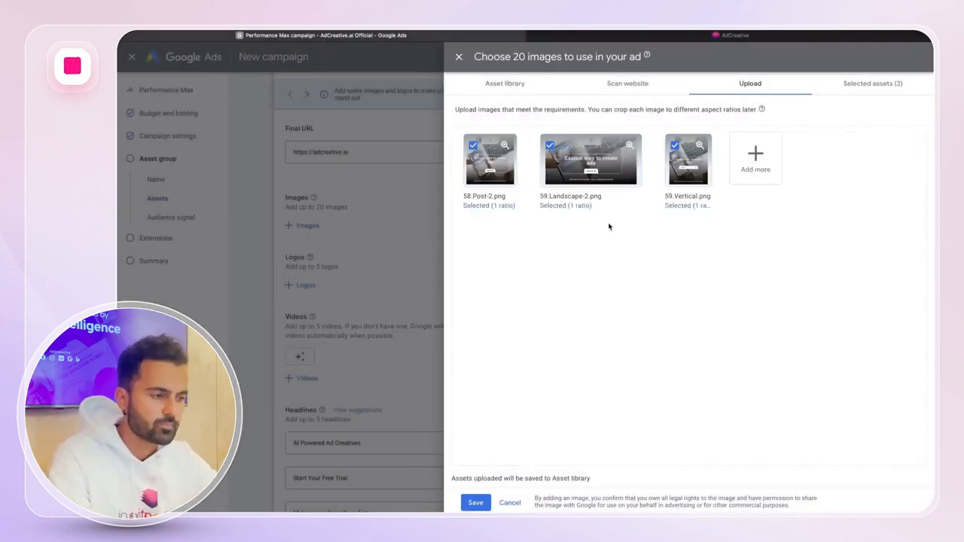
- Check which crop ratios are selected for 59.Landscape-2.png and 59.Vertical.png
{"action": "left_click", "coordinate": [557, 205]}
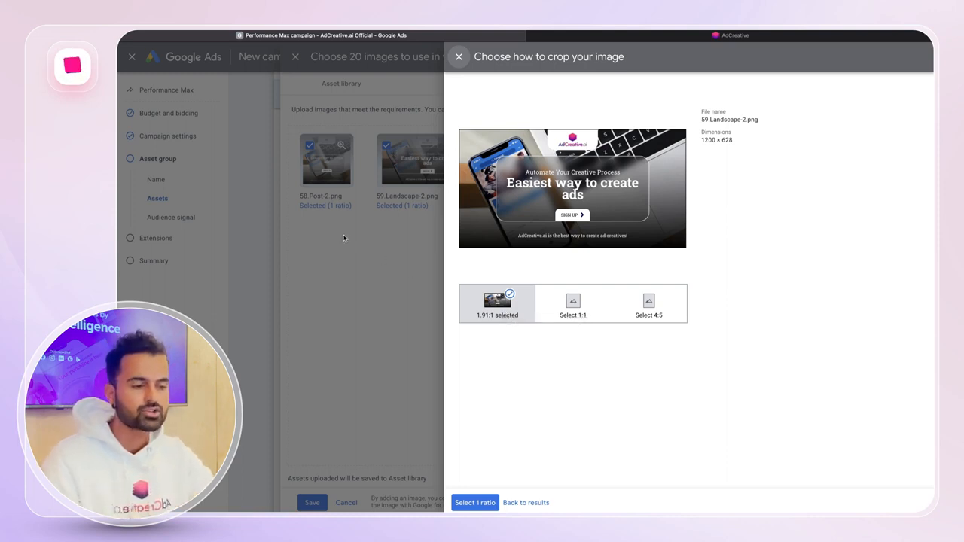
{"action": "left_click", "coordinate": [378, 276]}
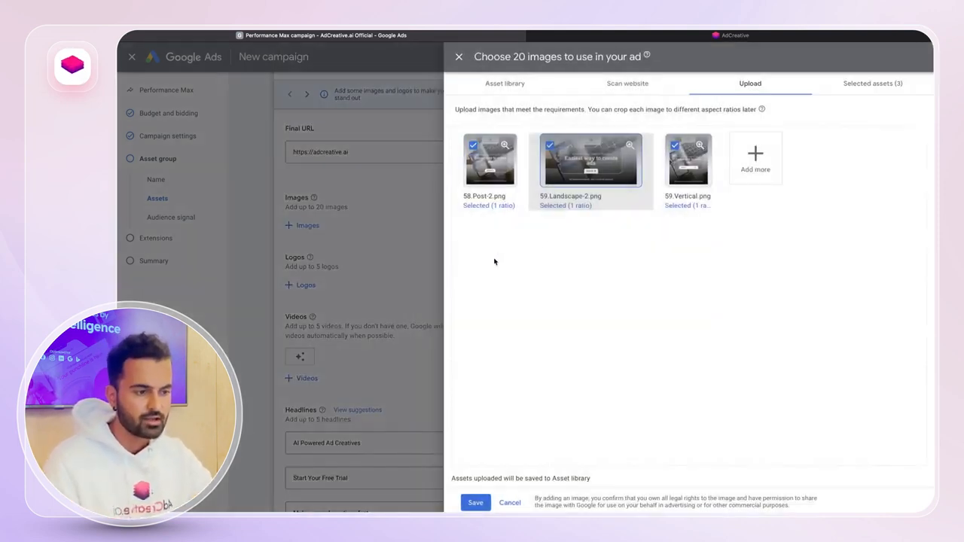
{"action": "left_click", "coordinate": [695, 208]}
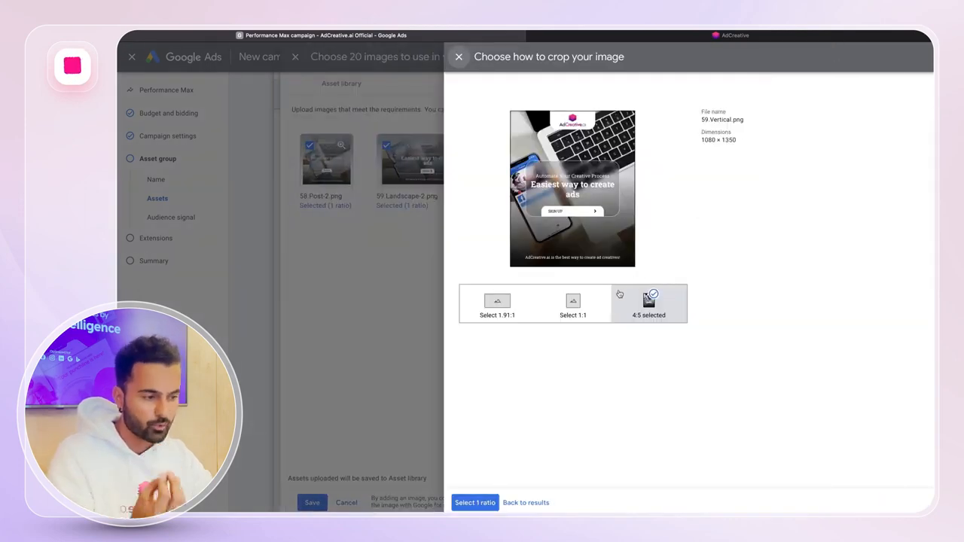
{"action": "left_click", "coordinate": [343, 301]}
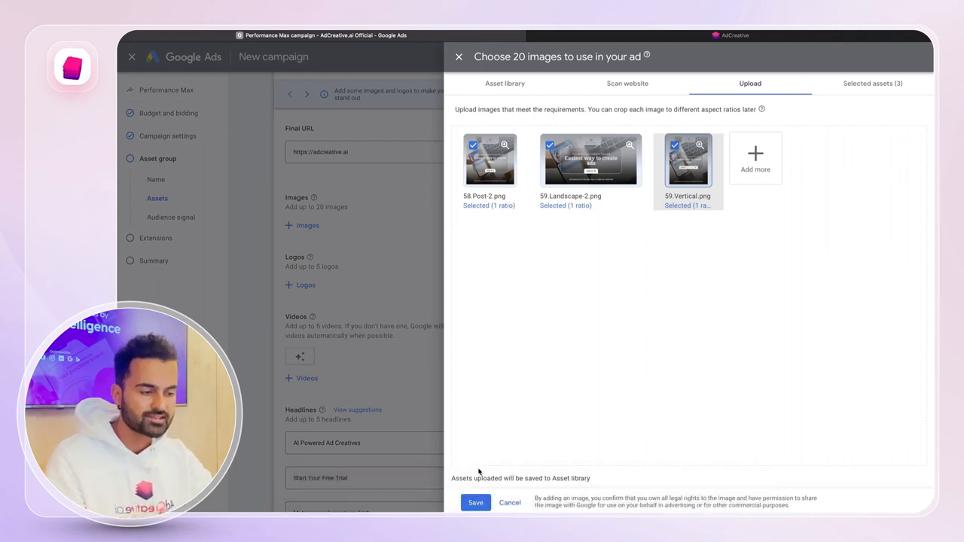
- Switch to AdCreative.ai and read the AI recommendation for the black creative scored 97/100
{"action": "left_click", "coordinate": [577, 37]}
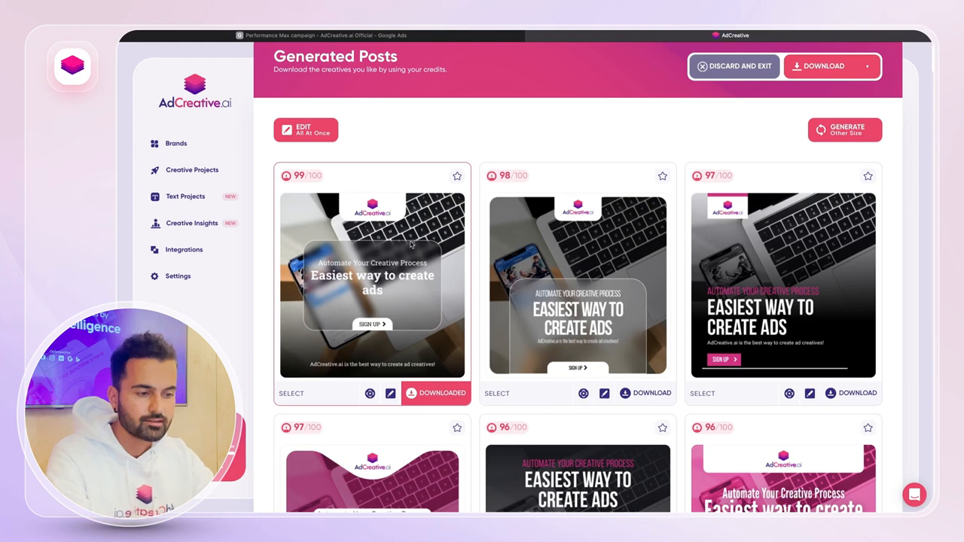
{"action": "scroll", "coordinate": [652, 189], "scroll_direction": "down", "scroll_amount": 1}
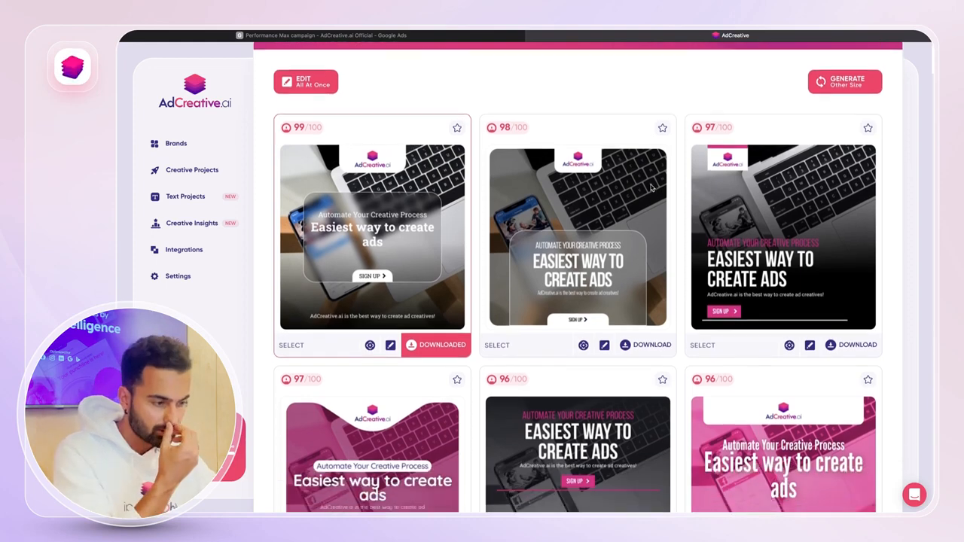
{"action": "scroll", "coordinate": [652, 188], "scroll_direction": "down", "scroll_amount": 1}
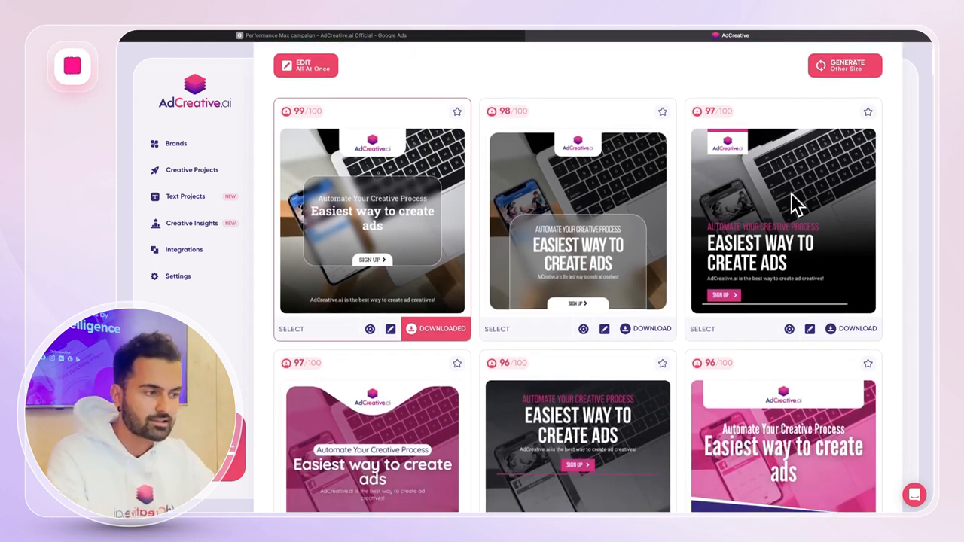
{"action": "left_click", "coordinate": [710, 113]}
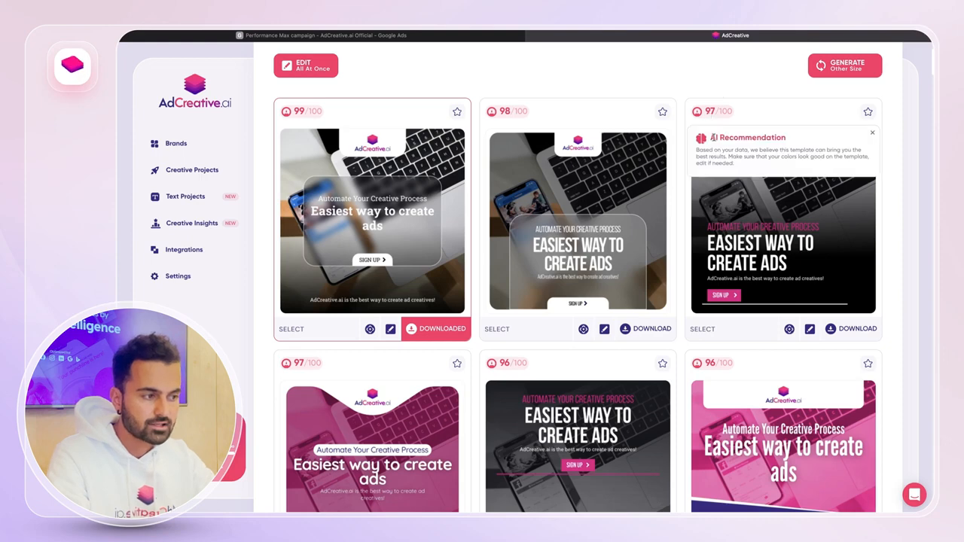
{"action": "left_click_drag", "start_coordinate": [710, 137], "coordinate": [785, 137]}
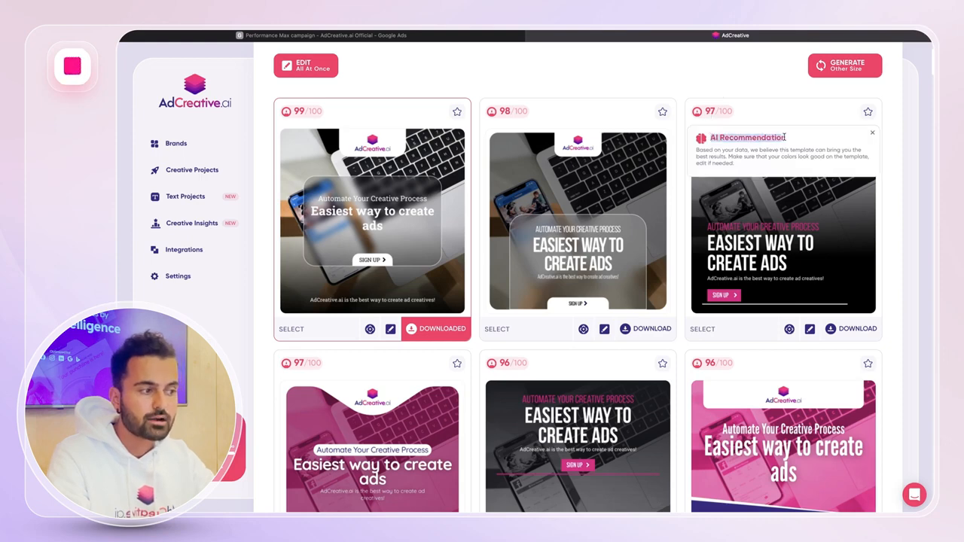
{"action": "left_click", "coordinate": [873, 133]}
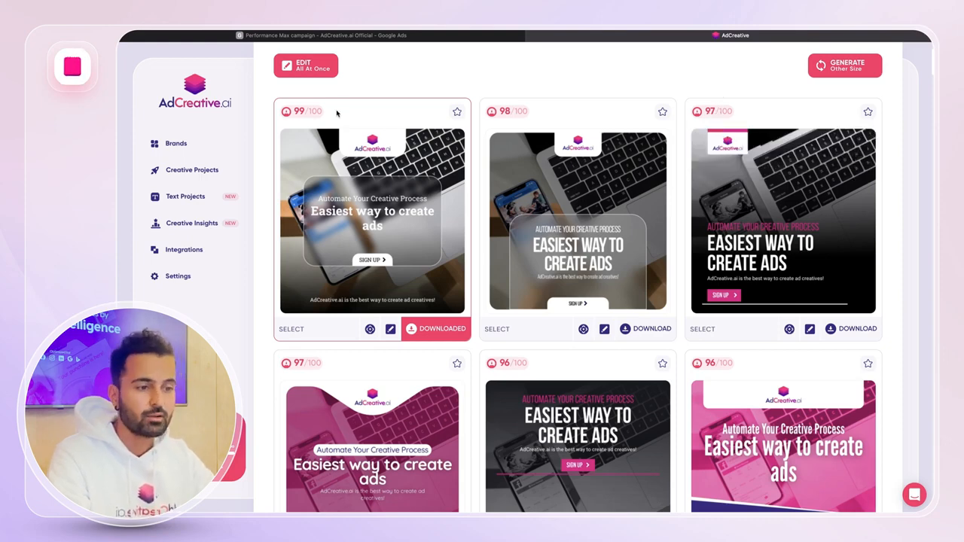
- Download the black creative scored 97/100 as a square post, along with its landscape and vertical sizes
{"action": "left_click", "coordinate": [862, 331]}
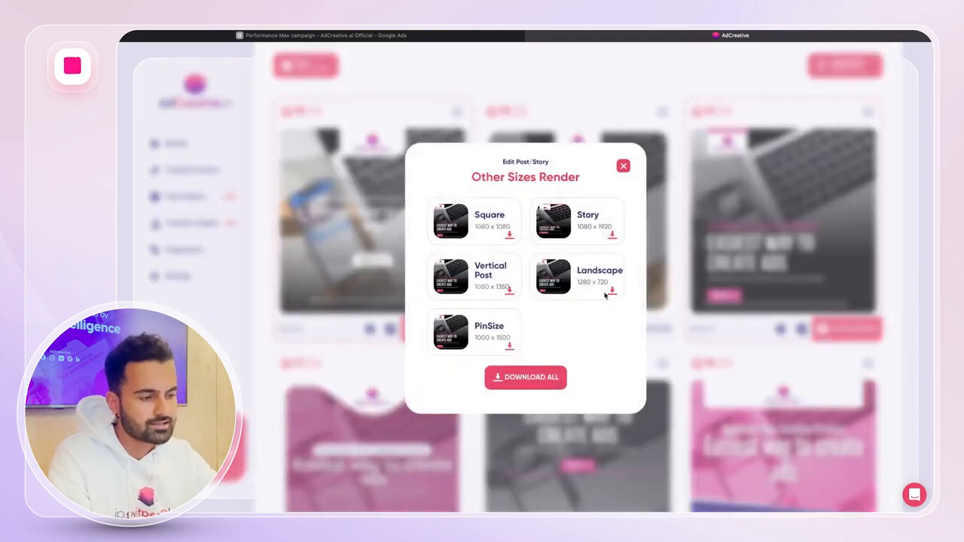
{"action": "left_click", "coordinate": [509, 292]}
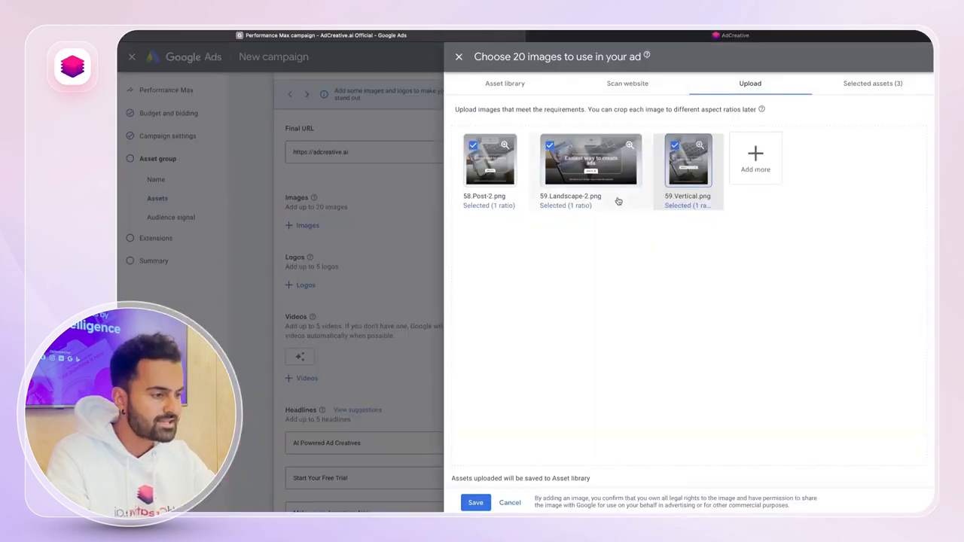
- Upload 4.Post-2.png, 5.Landscape.png and 5.Vertical.png as additional asset group images and save the image selection
{"action": "left_click", "coordinate": [754, 156]}
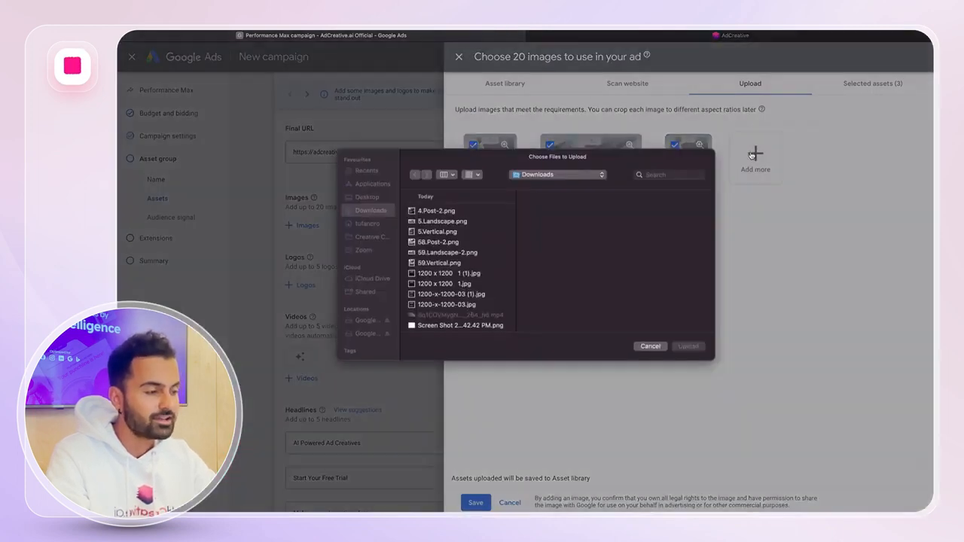
{"action": "left_click", "coordinate": [444, 217]}
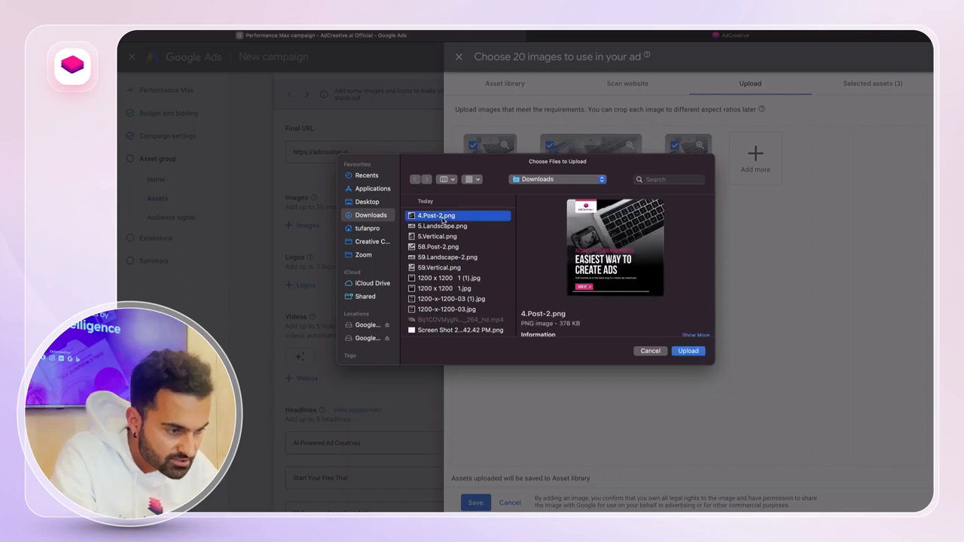
{"action": "left_click", "coordinate": [443, 226], "text": "shift"}
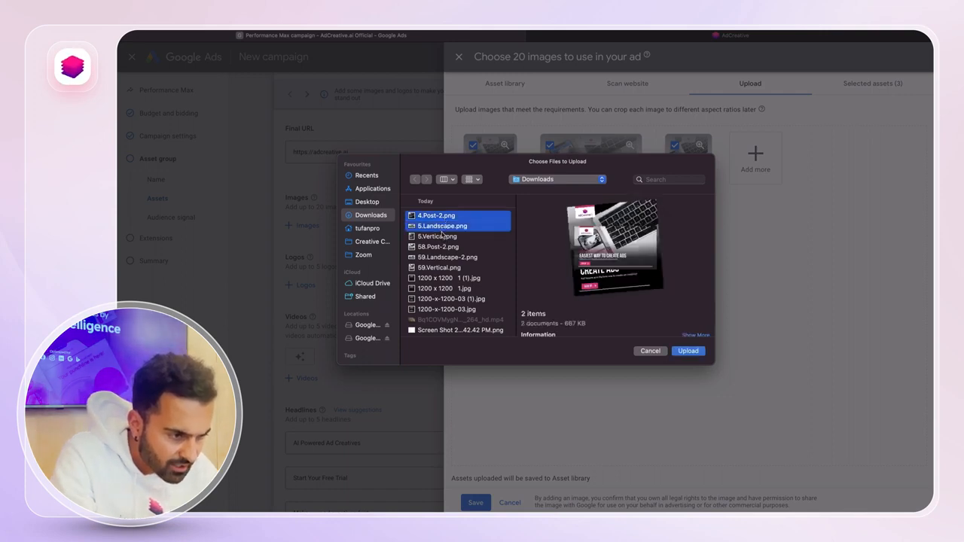
{"action": "left_click", "coordinate": [443, 236], "text": "shift"}
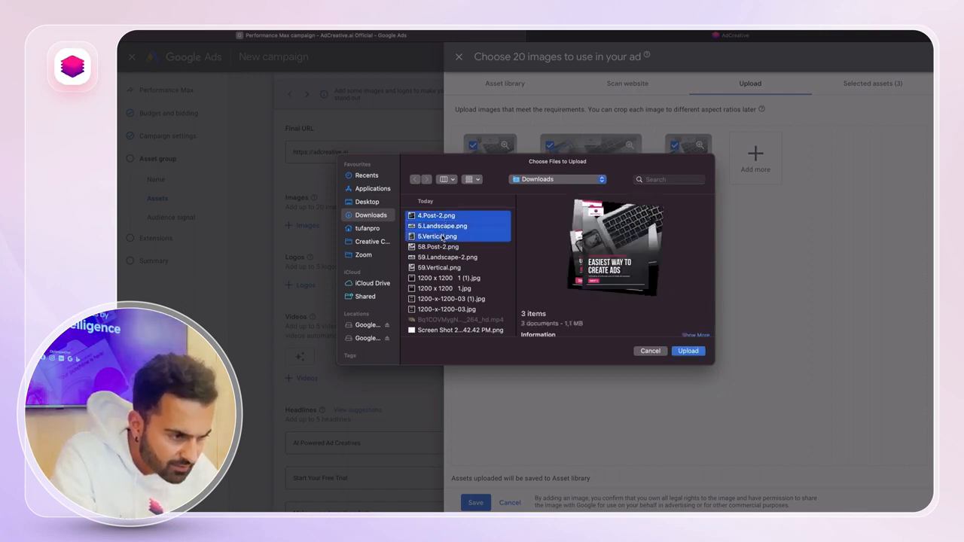
{"action": "left_click", "coordinate": [687, 352]}
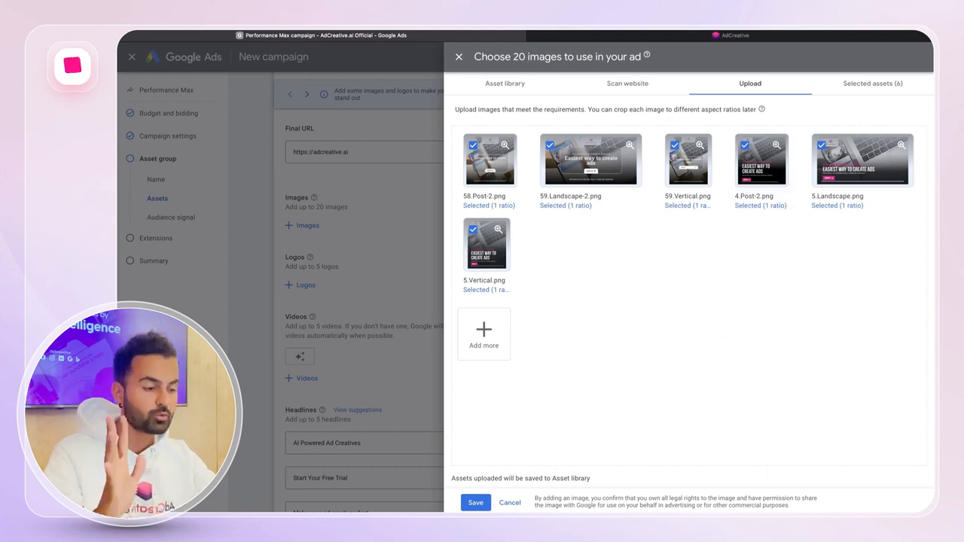
{"action": "left_click", "coordinate": [475, 503]}
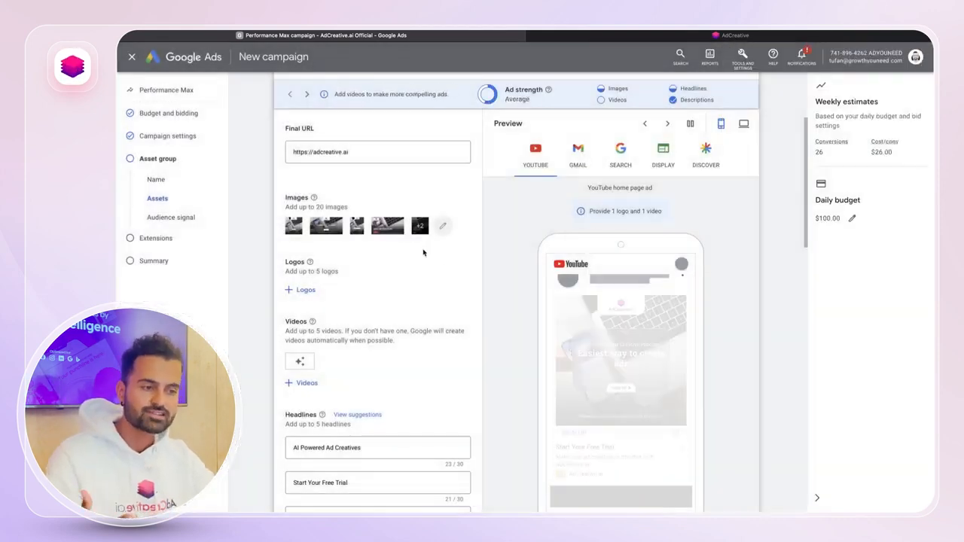
- Add Square Logo 2.png, Landscape Logo.png and Square Logo.png from the asset library as the asset group's logos
{"action": "left_click", "coordinate": [306, 290]}
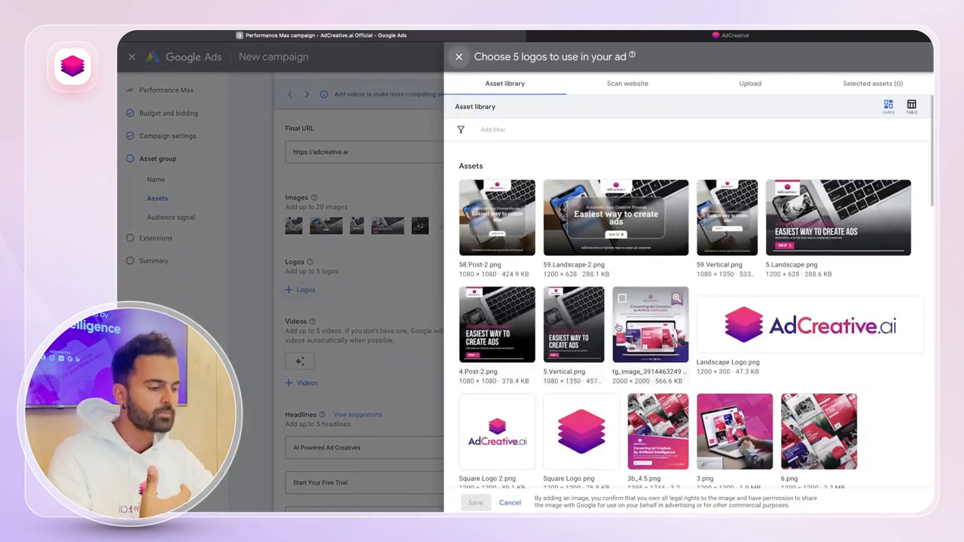
{"action": "scroll", "coordinate": [627, 298], "scroll_direction": "down", "scroll_amount": 2}
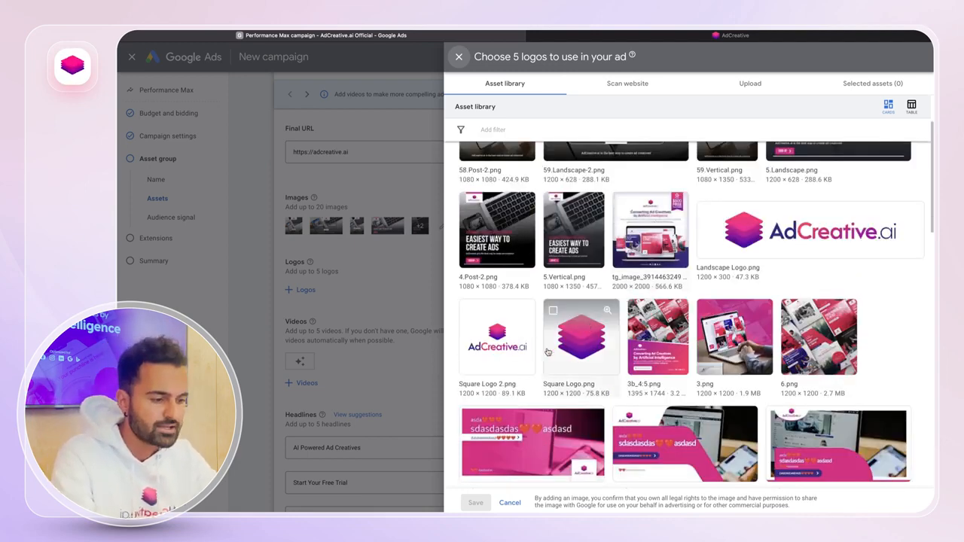
{"action": "left_click", "coordinate": [506, 360]}
{"action": "left_click", "coordinate": [780, 250]}
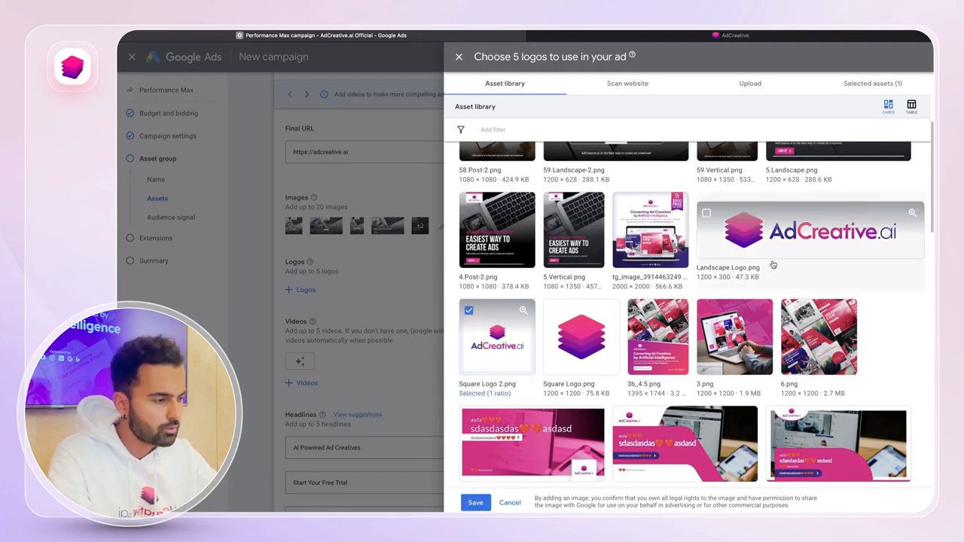
{"action": "left_click", "coordinate": [595, 351]}
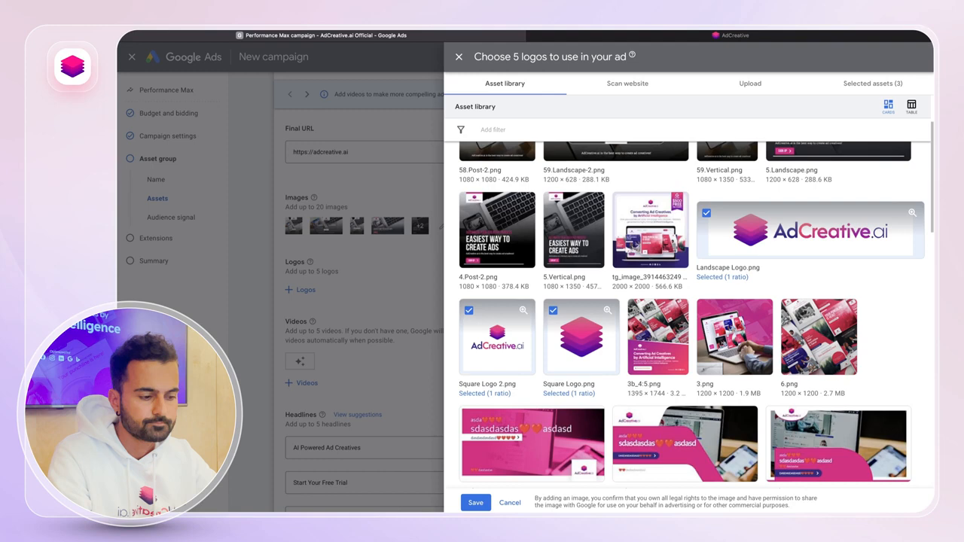
{"action": "left_click", "coordinate": [475, 502]}
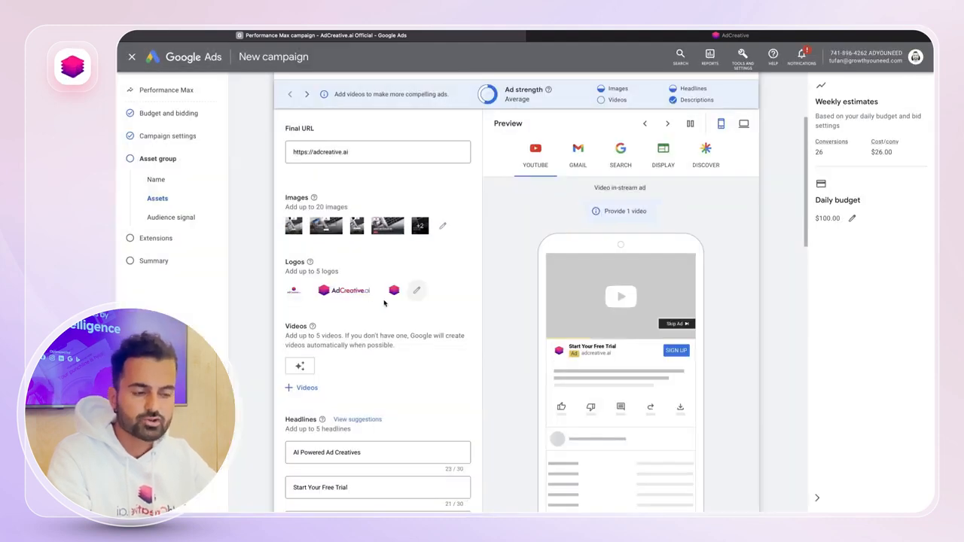
- Add the 0:39 AdCreative AI video about converting ad creatives from the asset library to the asset group
{"action": "left_click", "coordinate": [315, 388]}
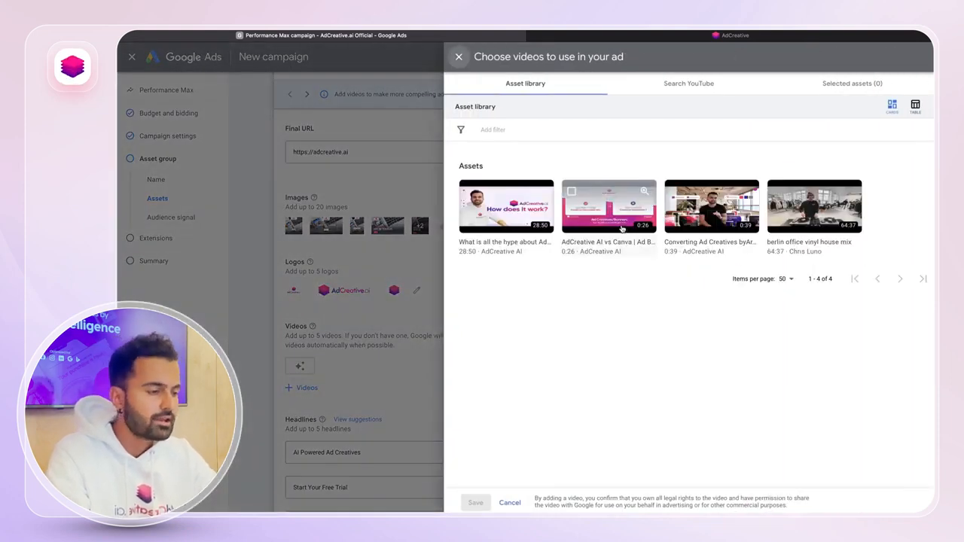
{"action": "left_click", "coordinate": [726, 222]}
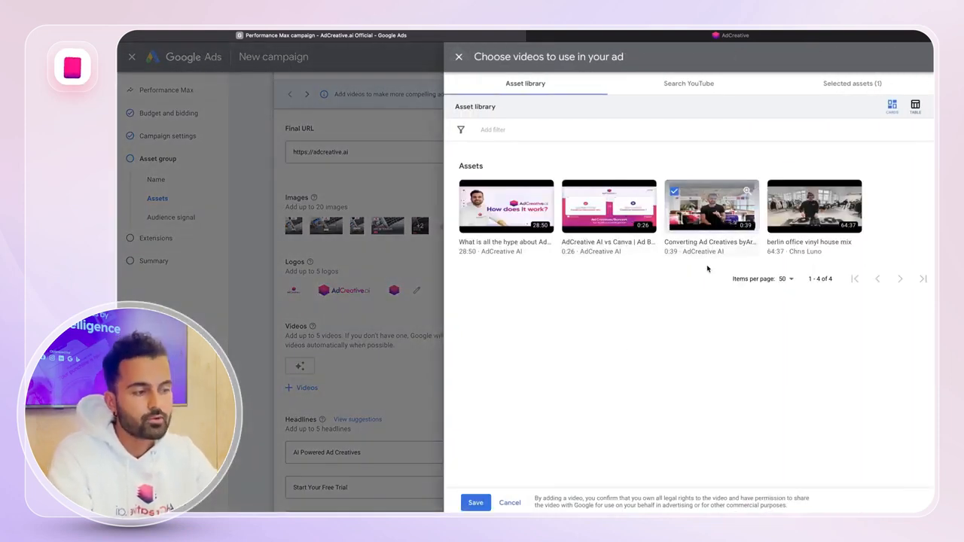
{"action": "left_click", "coordinate": [475, 502]}
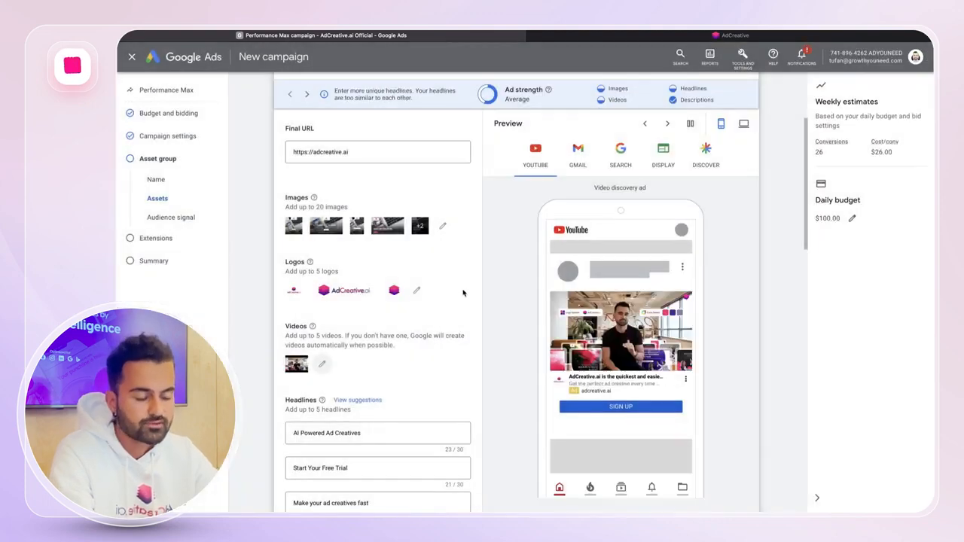
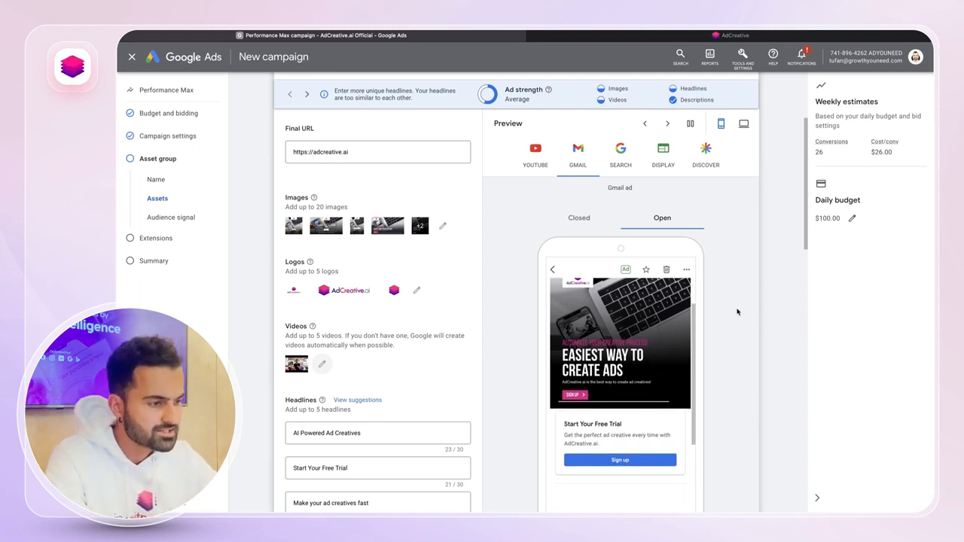
- Preview how the asset group's ads look on the Display network
{"action": "scroll", "coordinate": [737, 321], "scroll_direction": "down", "scroll_amount": 2}
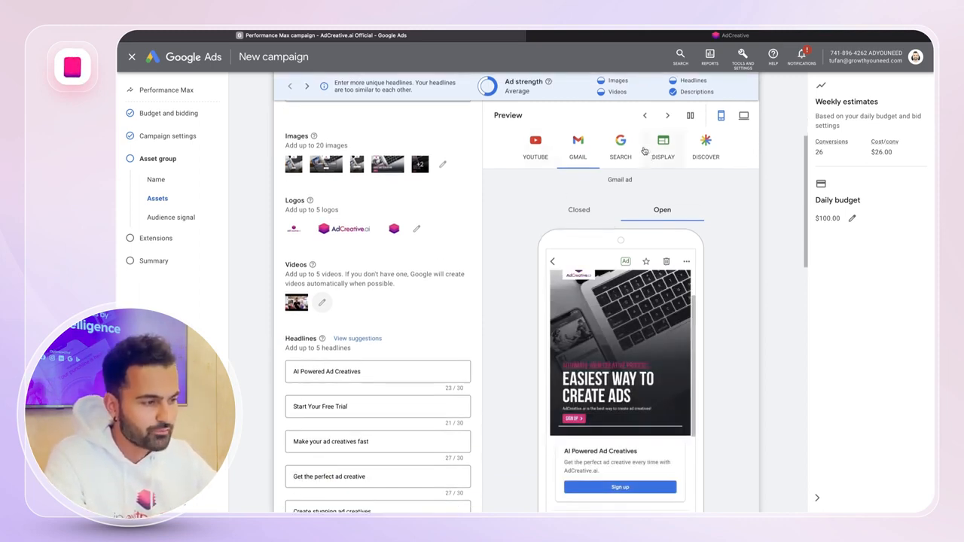
{"action": "left_click", "coordinate": [665, 151]}
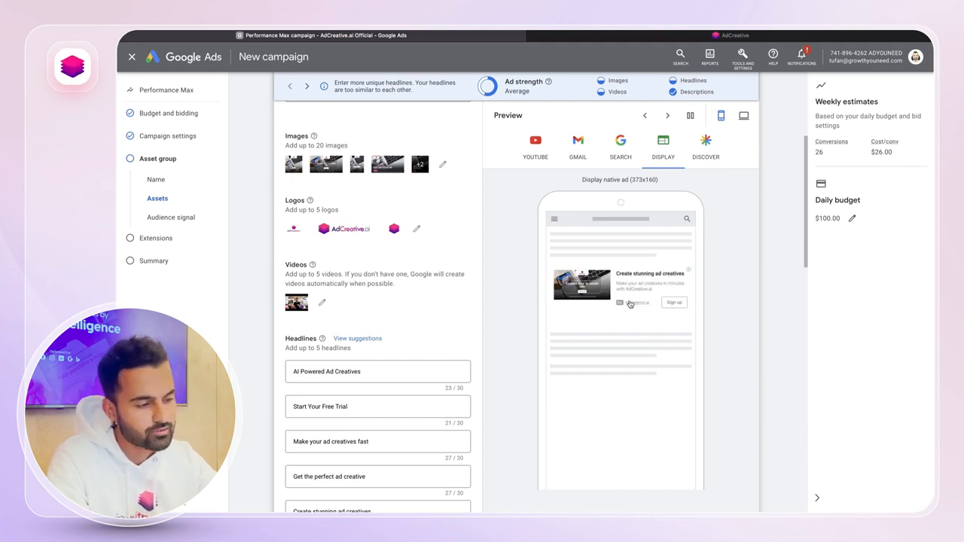
- Expand the additional ad URL options and set the first part of the display path to 7-days-trial
{"action": "scroll", "coordinate": [402, 309], "scroll_direction": "down", "scroll_amount": 15}
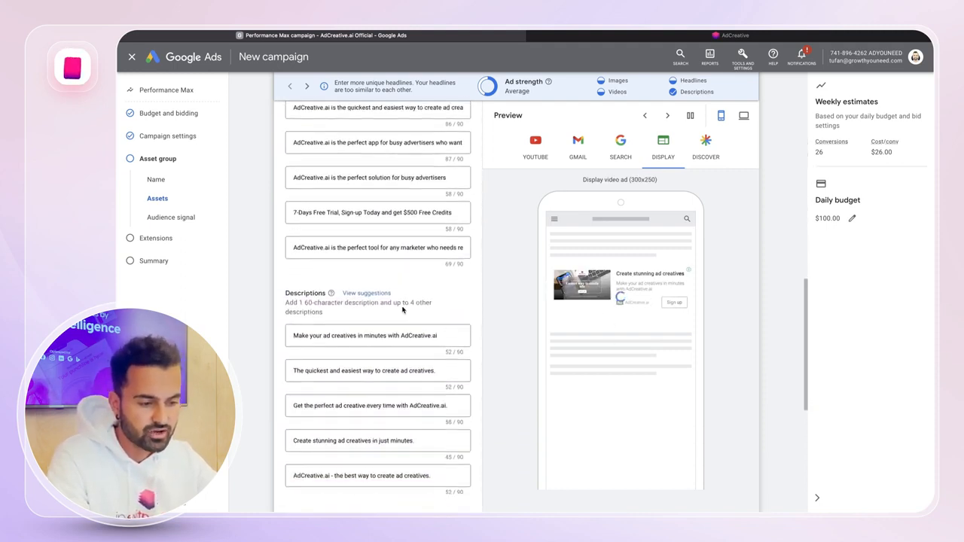
{"action": "left_click", "coordinate": [329, 308]}
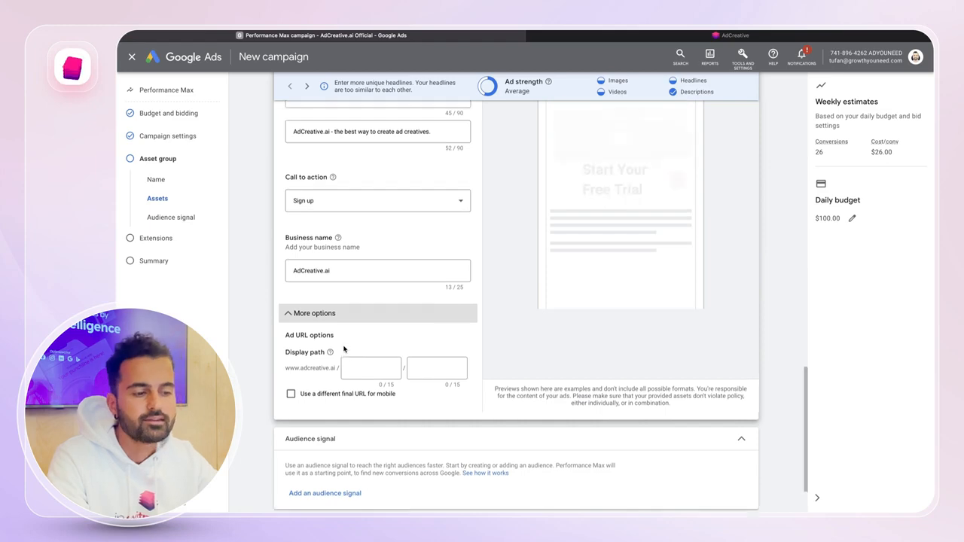
{"action": "scroll", "coordinate": [343, 348], "scroll_direction": "up", "scroll_amount": 3}
{"action": "scroll", "coordinate": [344, 348], "scroll_direction": "up", "scroll_amount": 3}
{"action": "scroll", "coordinate": [345, 348], "scroll_direction": "down", "scroll_amount": 6}
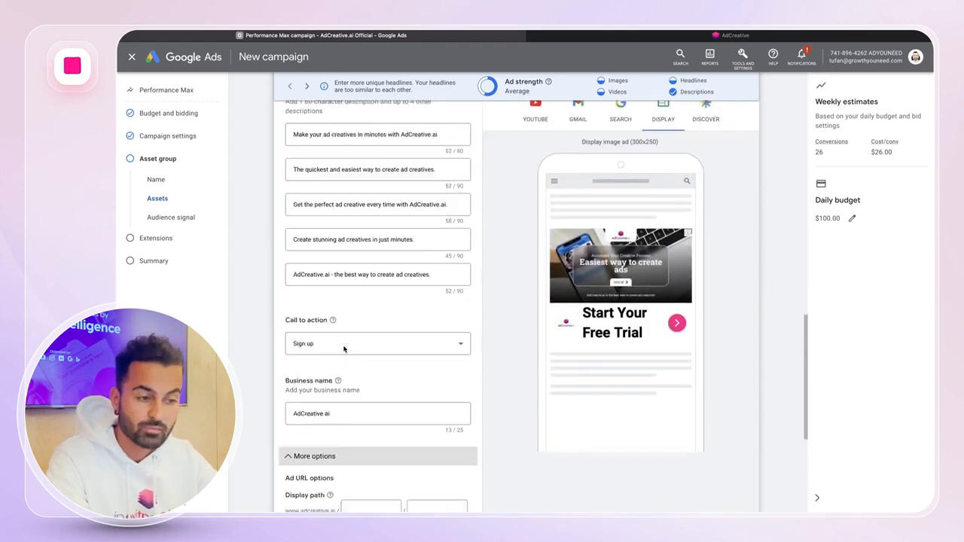
{"action": "left_click", "coordinate": [369, 281]}
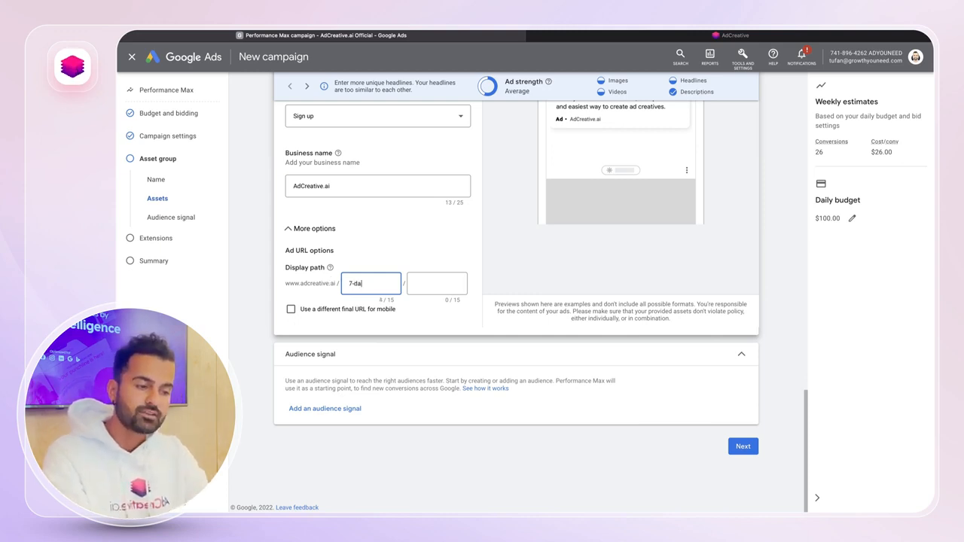
{"action": "type", "text": "ys-trial"}
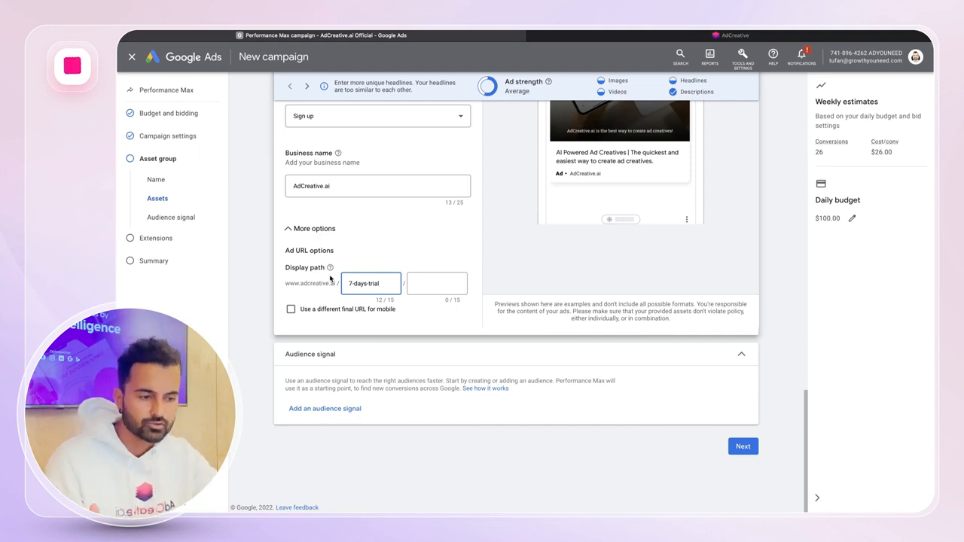
{"action": "left_click", "coordinate": [257, 278]}
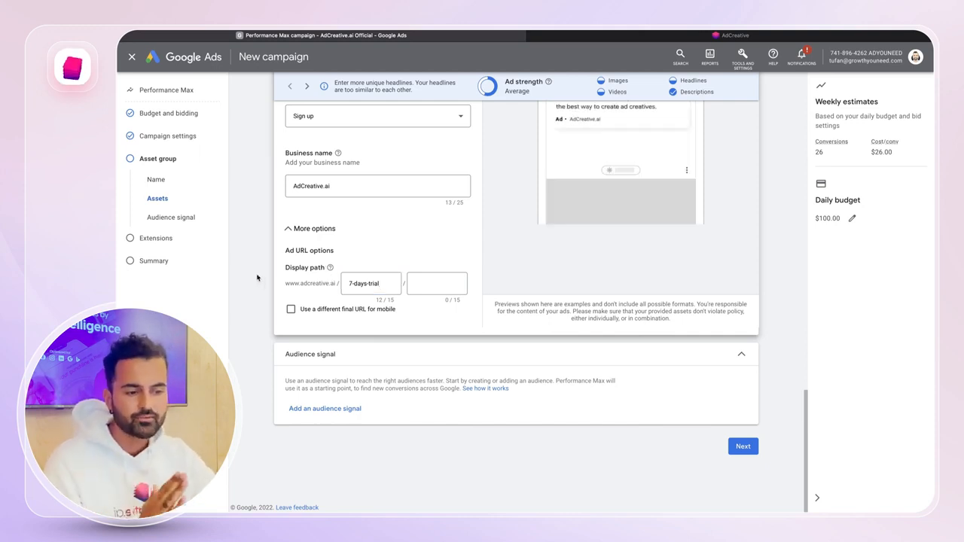
- Start a new audience signal for the asset group and open a new custom segment within it
{"action": "left_click", "coordinate": [325, 408]}
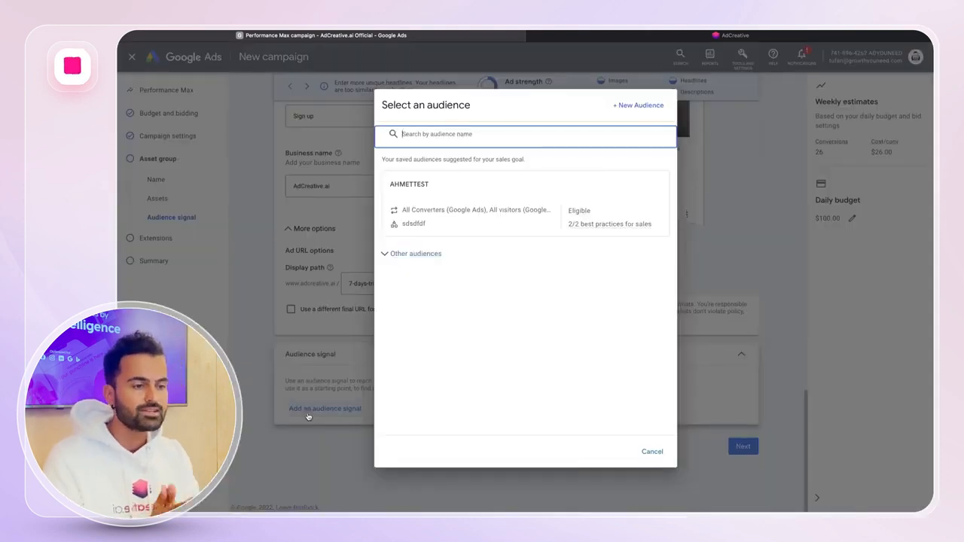
{"action": "left_click", "coordinate": [625, 107]}
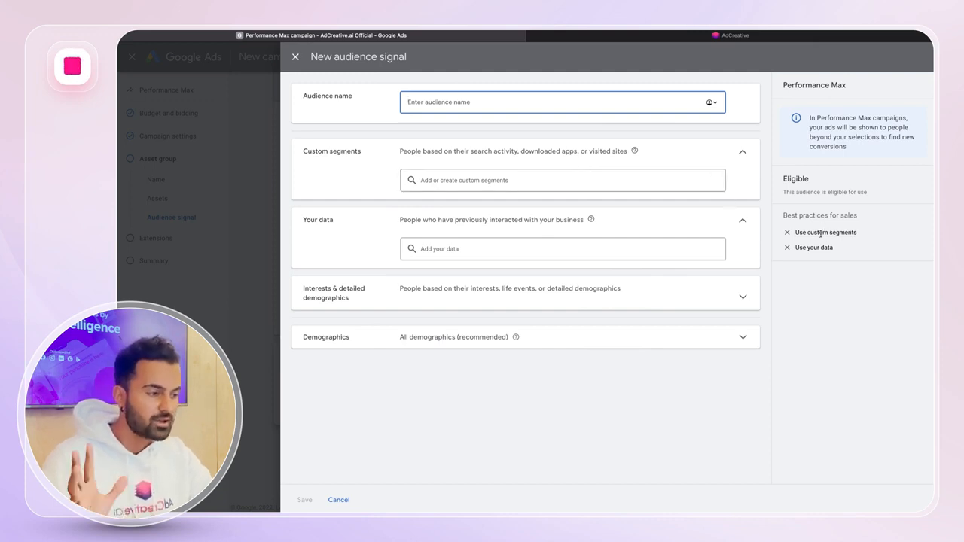
{"action": "mouse_move", "coordinate": [817, 235]}
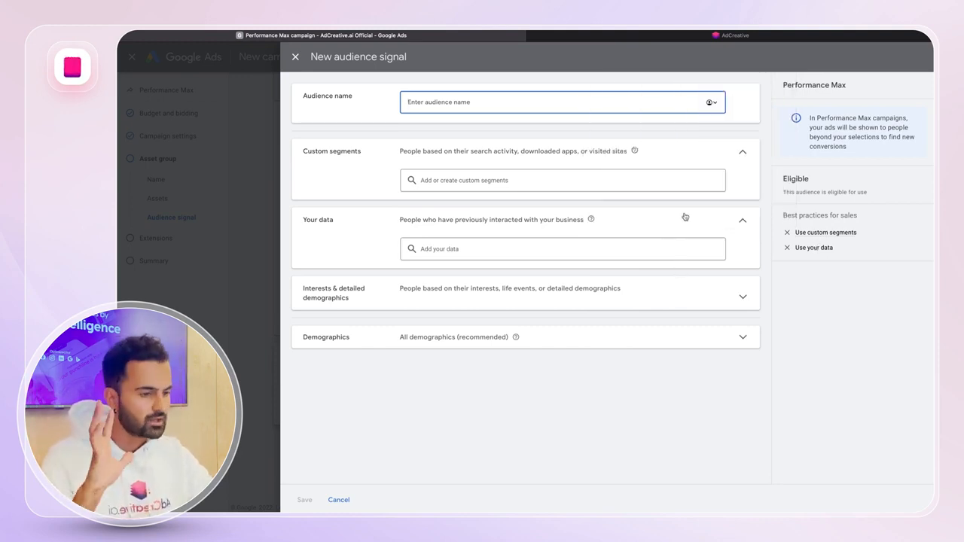
{"action": "left_click", "coordinate": [634, 181]}
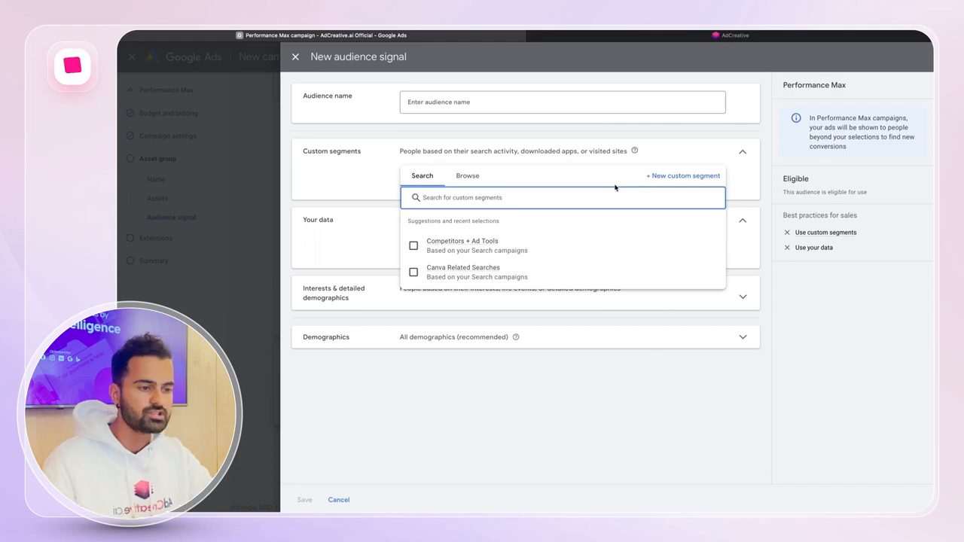
{"action": "left_click", "coordinate": [683, 178]}
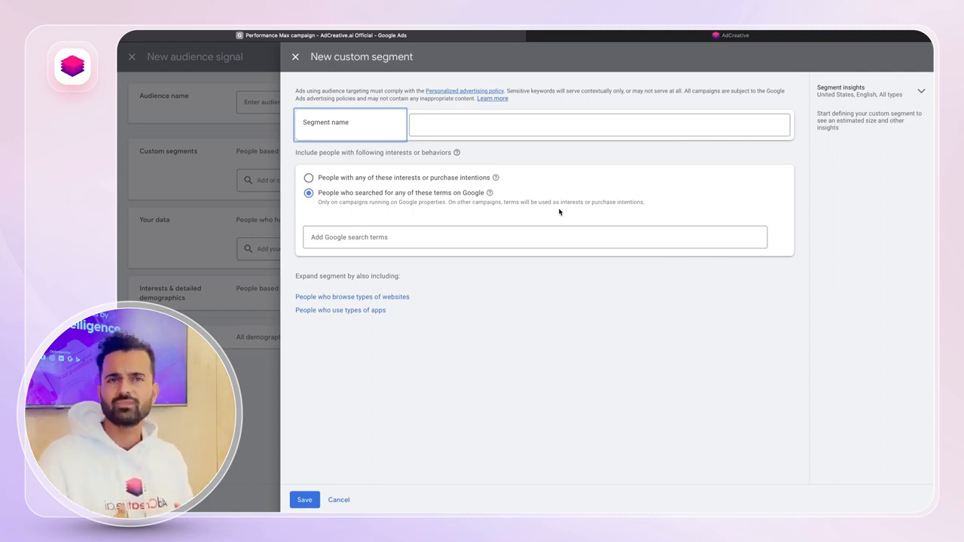
- Add "social media canva templates" and "canva" as Google search terms of the custom segment
{"action": "left_click", "coordinate": [507, 235]}
{"action": "type", "text": "canva"}
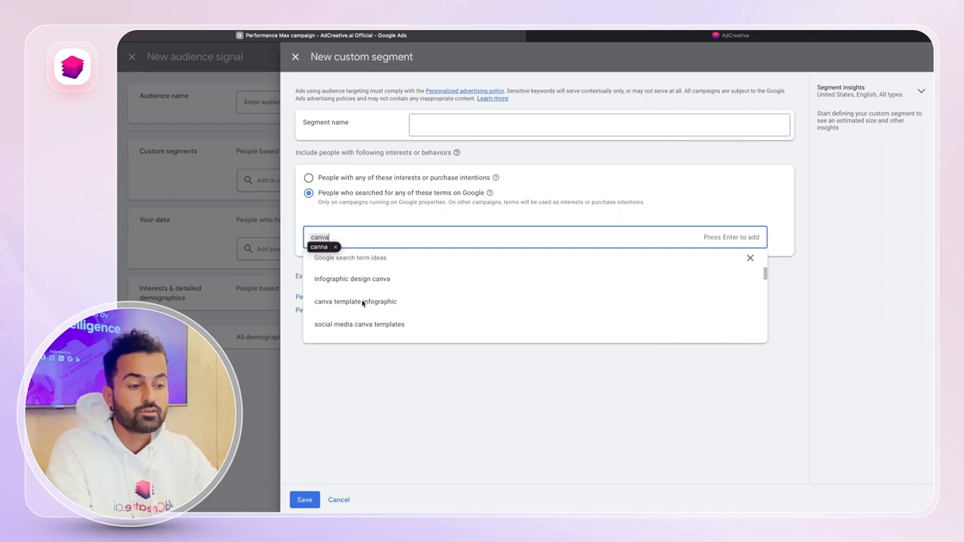
{"action": "left_click", "coordinate": [361, 326]}
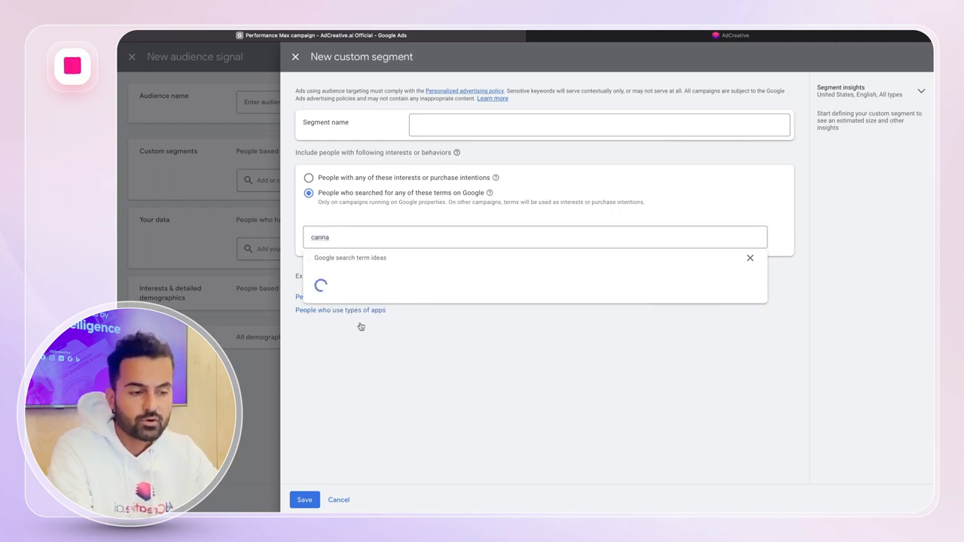
{"action": "left_click", "coordinate": [360, 326]}
{"action": "double_click", "coordinate": [359, 234]}
{"action": "type", "text": "canva"}
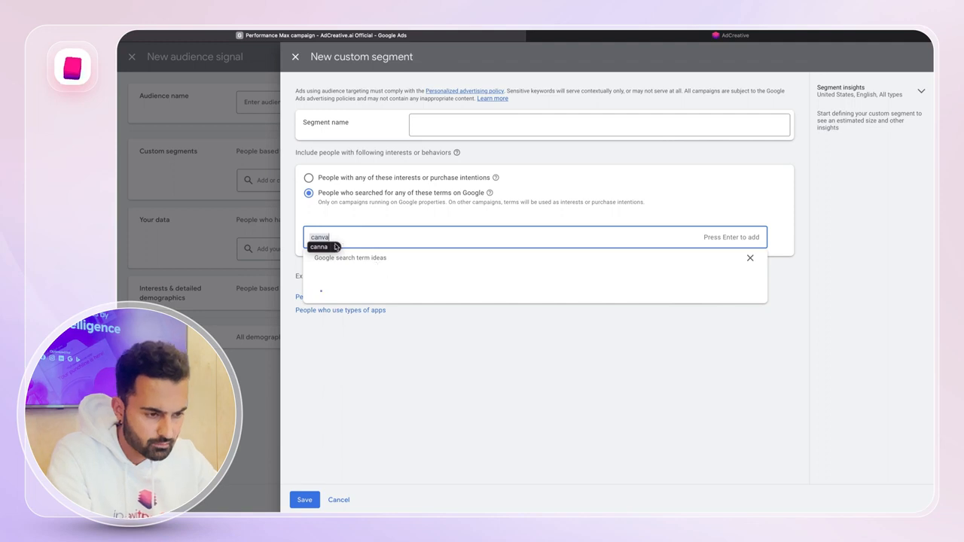
{"action": "left_click", "coordinate": [336, 247]}
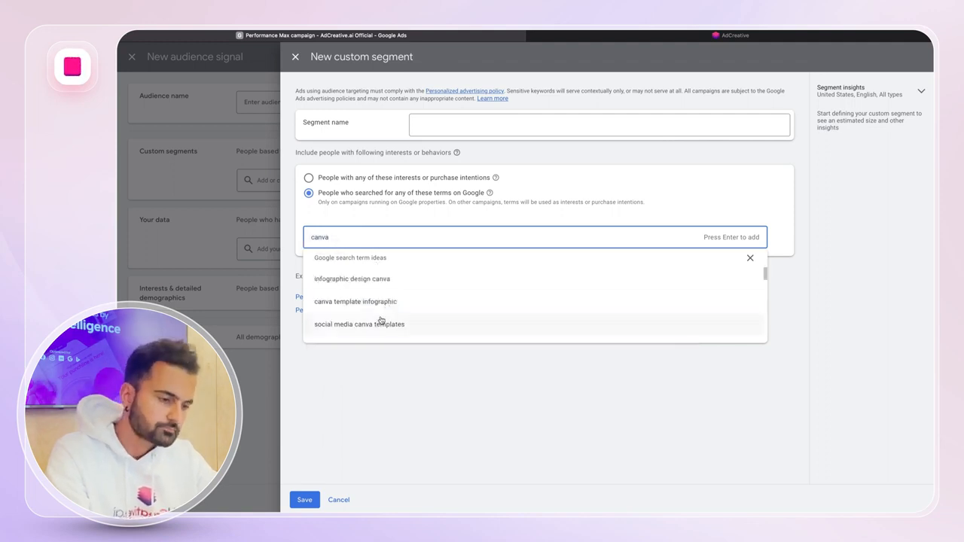
{"action": "left_click", "coordinate": [381, 323]}
{"action": "left_click", "coordinate": [448, 220]}
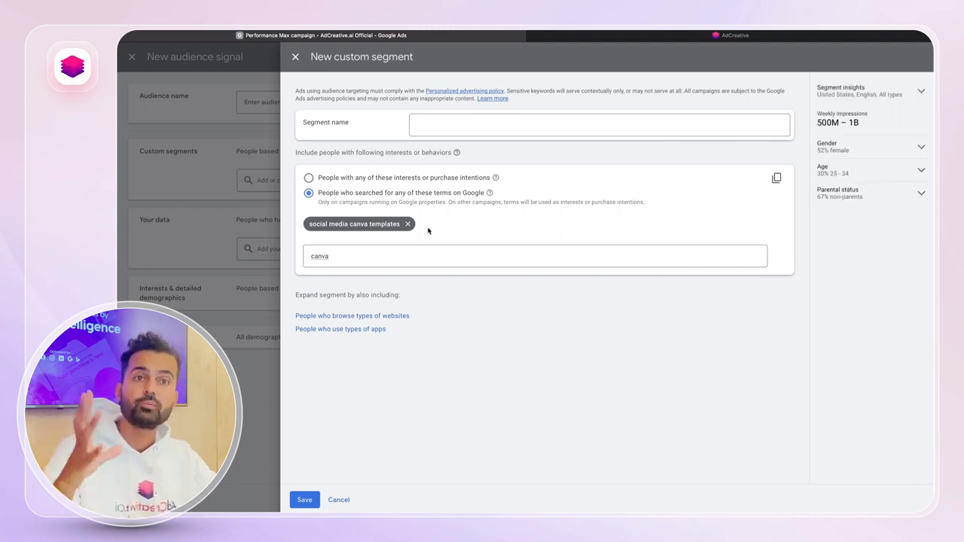
{"action": "left_click", "coordinate": [398, 254]}
{"action": "key", "text": "Return"}
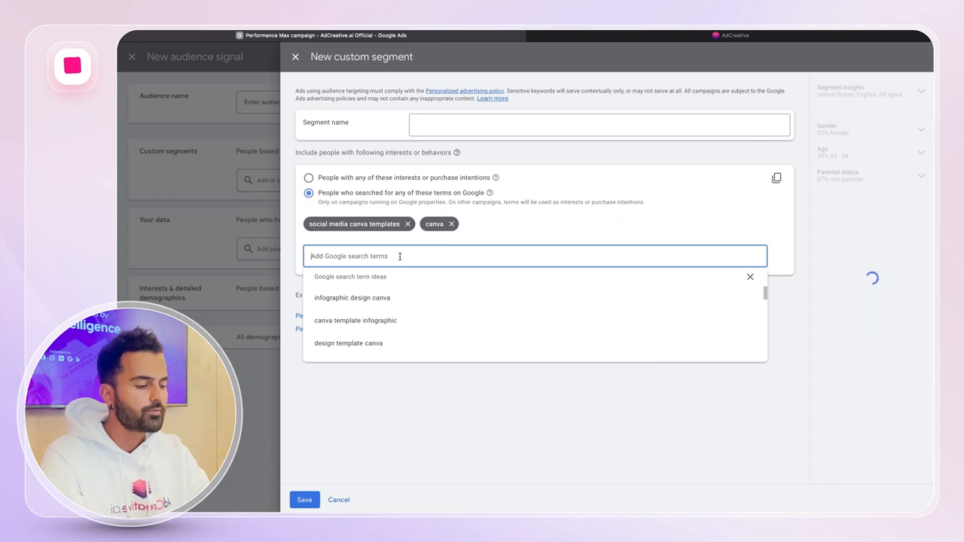
- Add "google performance max" as another Google search term of the custom segment
{"action": "type", "text": "go"}
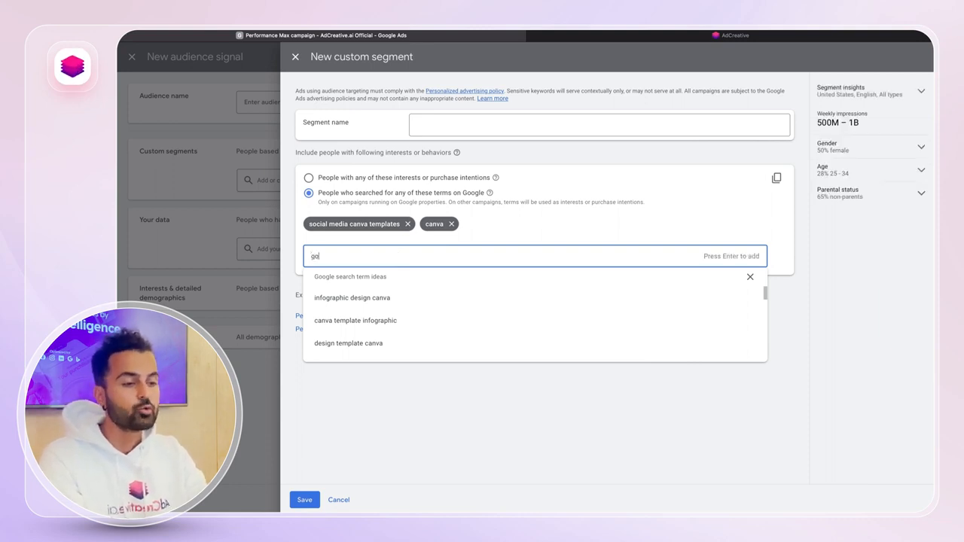
{"action": "type", "text": "ogle. ad"}
{"action": "key", "text": "super+a"}
{"action": "type", "text": "google "}
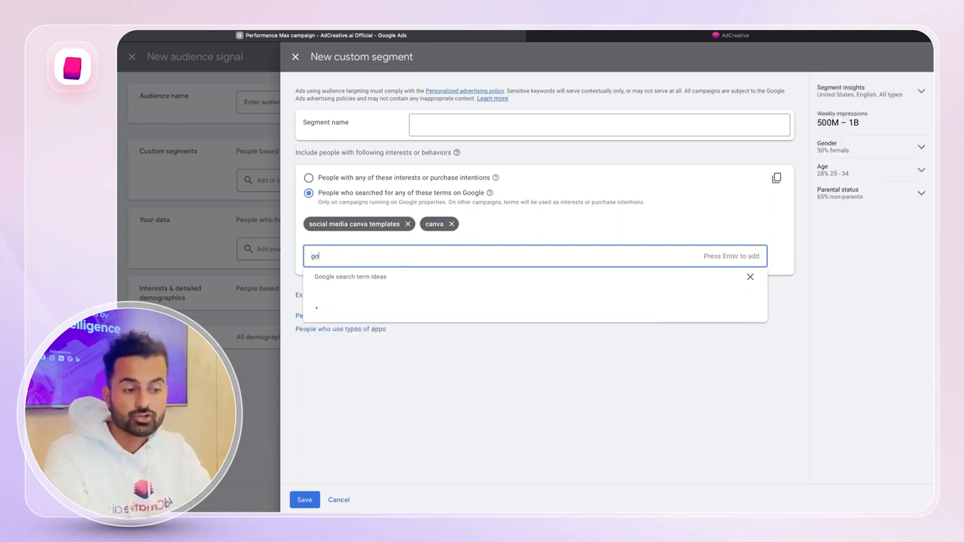
{"action": "type", "text": "performance "}
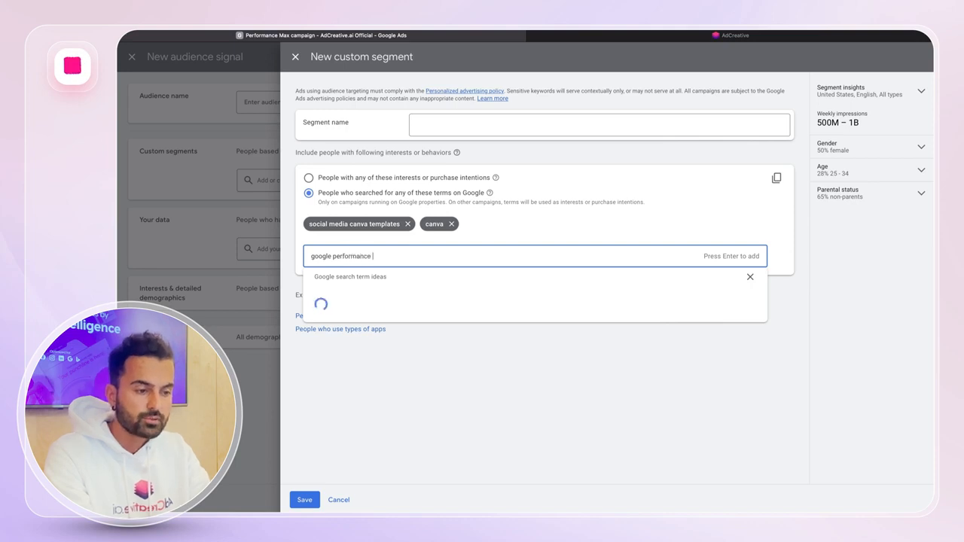
{"action": "type", "text": "max"}
{"action": "key", "text": "Return"}
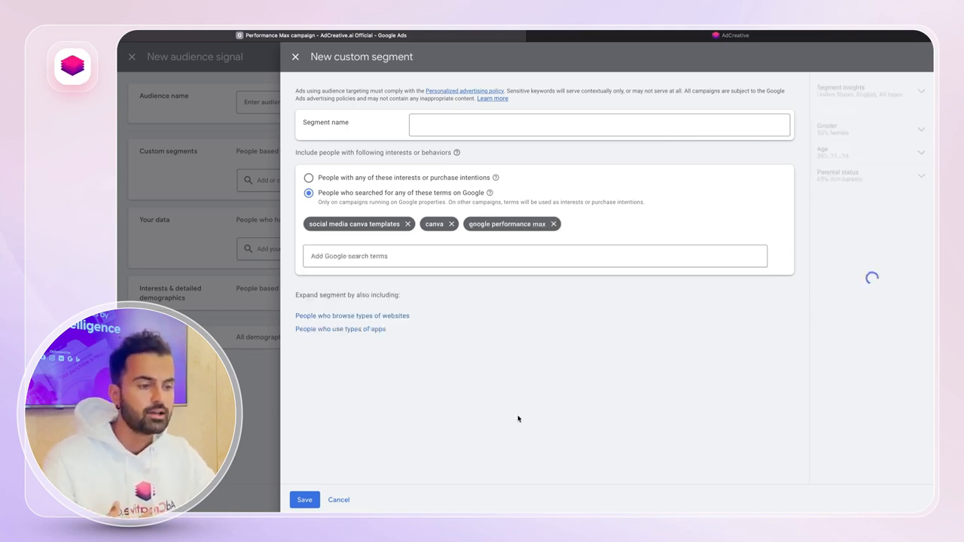
- Name the custom segment "Canva and Performance Max Searches" and save it into the audience signal
{"action": "left_click", "coordinate": [495, 133]}
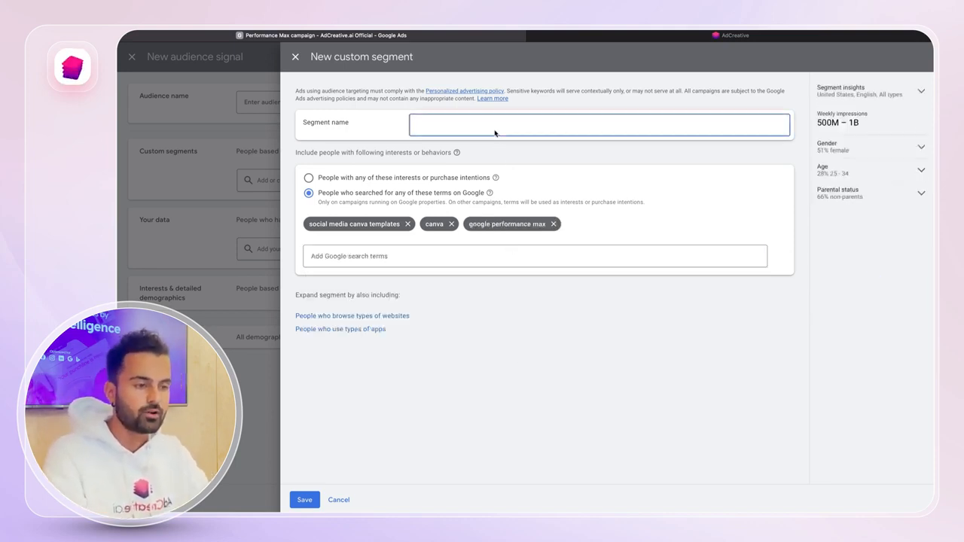
{"action": "type", "text": "C"}
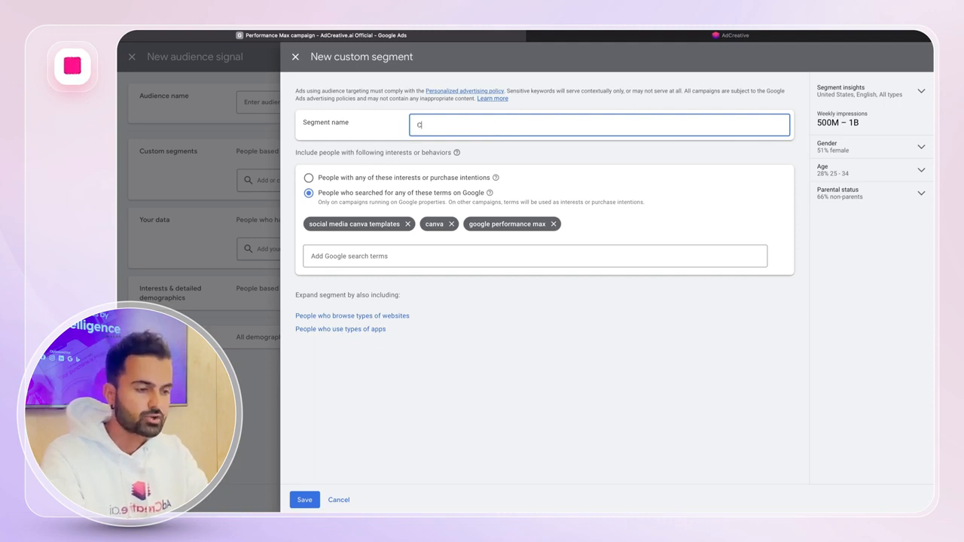
{"action": "type", "text": "anva and "}
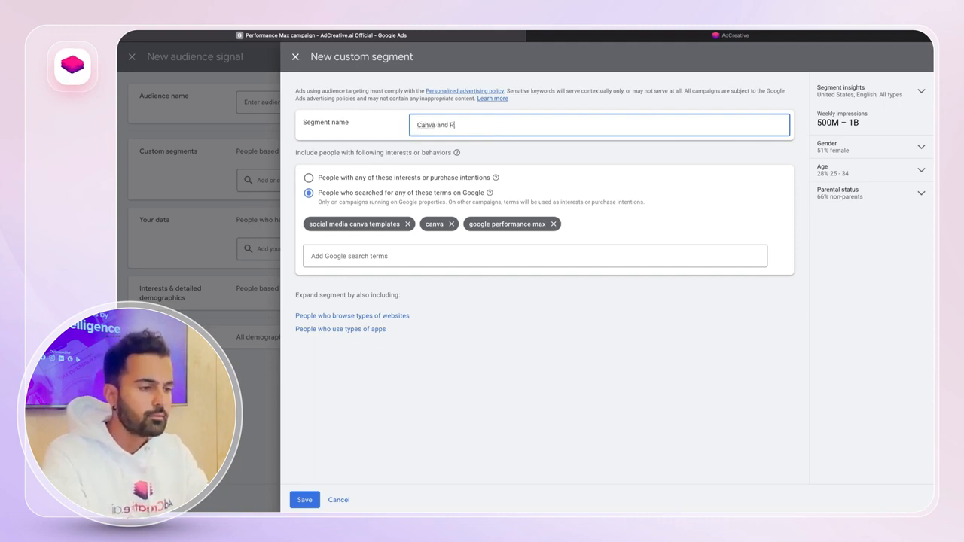
{"action": "type", "text": "Pmax Searches"}
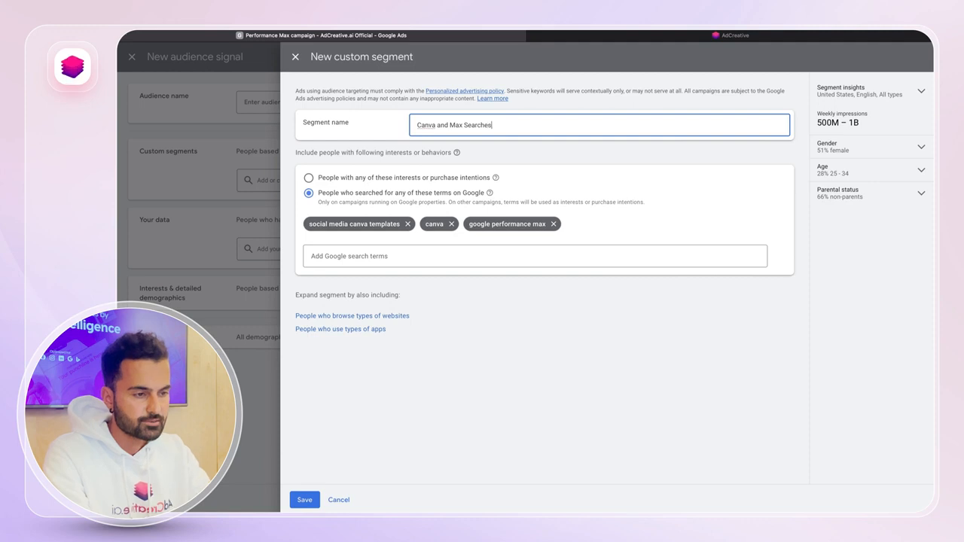
{"action": "key", "text": "ctrl+shift+Left"}
{"action": "key", "text": "ctrl+shift+Left"}
{"action": "key", "text": "Left"}
{"action": "type", "text": "Perfor"}
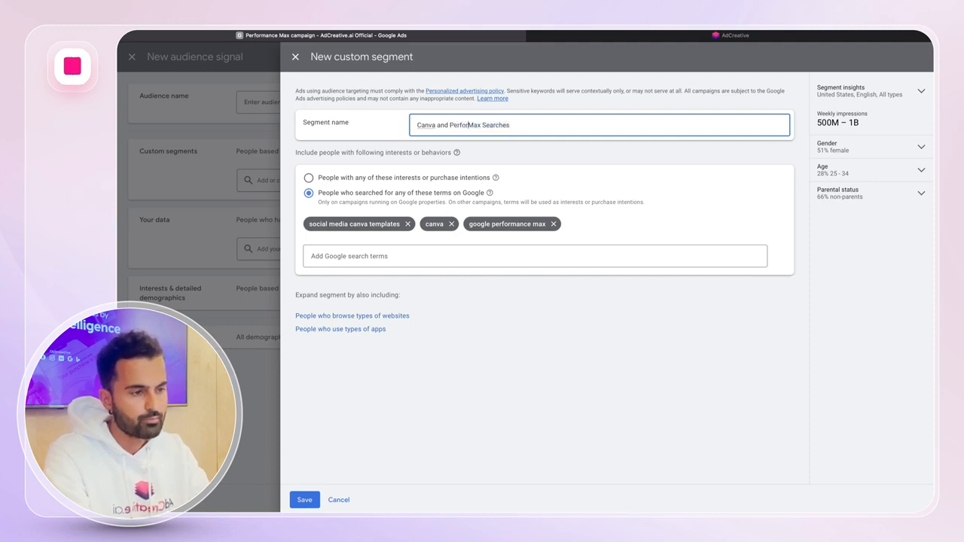
{"action": "type", "text": "mance"}
{"action": "left_click", "coordinate": [298, 499]}
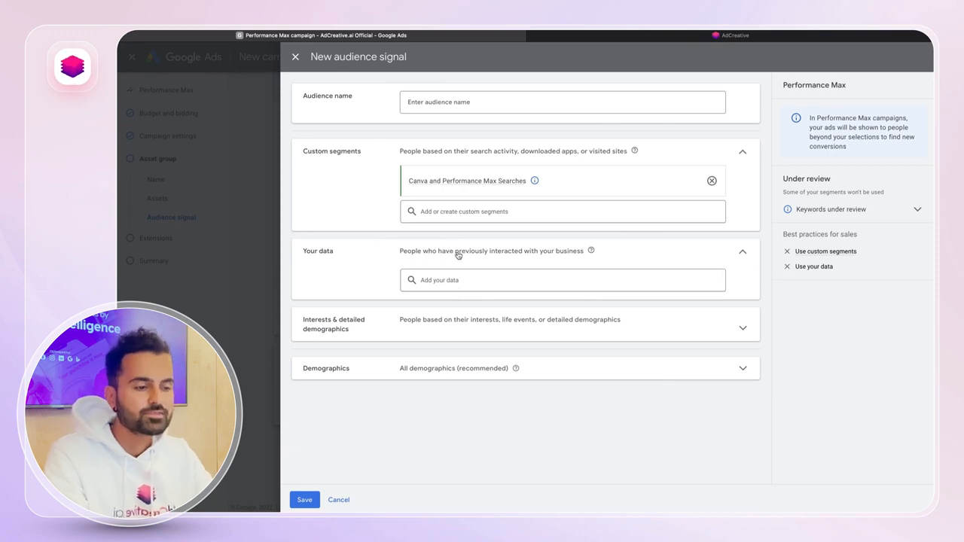
- Add All converters, Purchasers of AdCreative.ai, All visitors (Google Ads) and All Users of AdCreative.ai as the signal's own data
{"action": "left_click", "coordinate": [451, 281]}
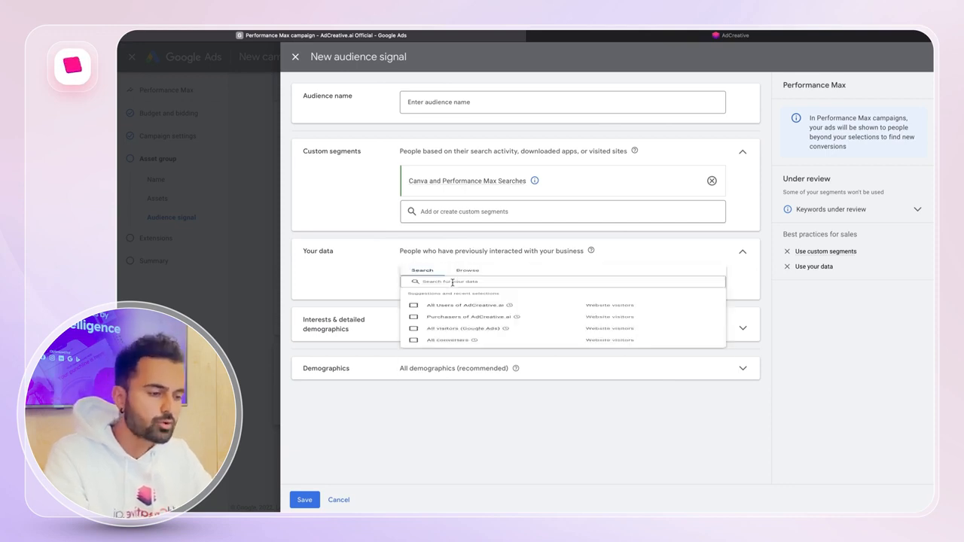
{"action": "left_click", "coordinate": [414, 343]}
{"action": "left_click", "coordinate": [413, 374]}
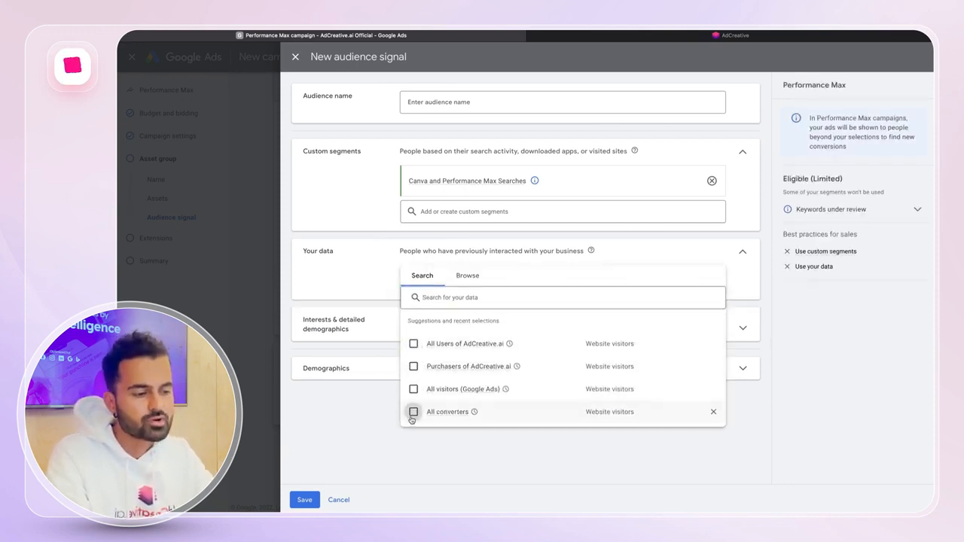
{"action": "left_click", "coordinate": [414, 420]}
{"action": "left_click", "coordinate": [414, 397]}
{"action": "left_click", "coordinate": [413, 443]}
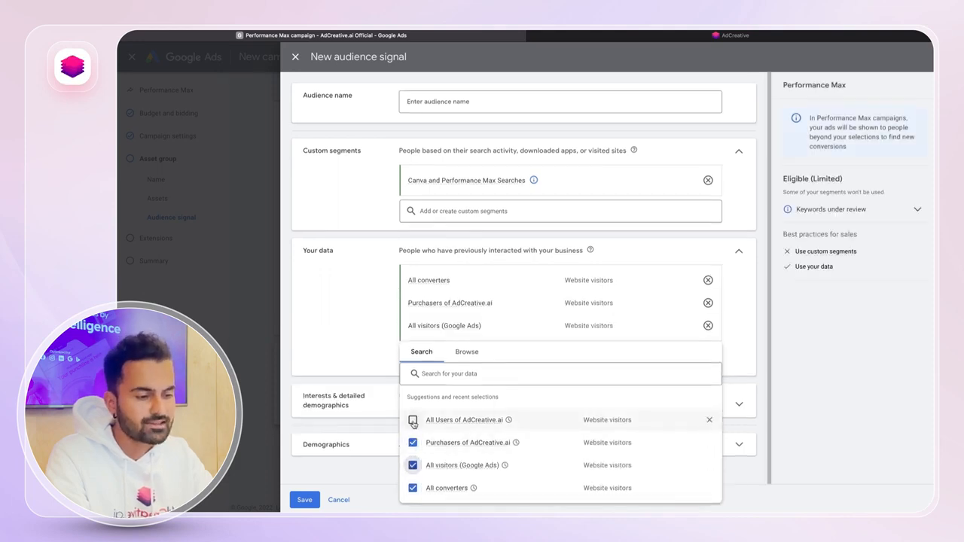
{"action": "left_click", "coordinate": [412, 419]}
{"action": "left_click", "coordinate": [353, 268]}
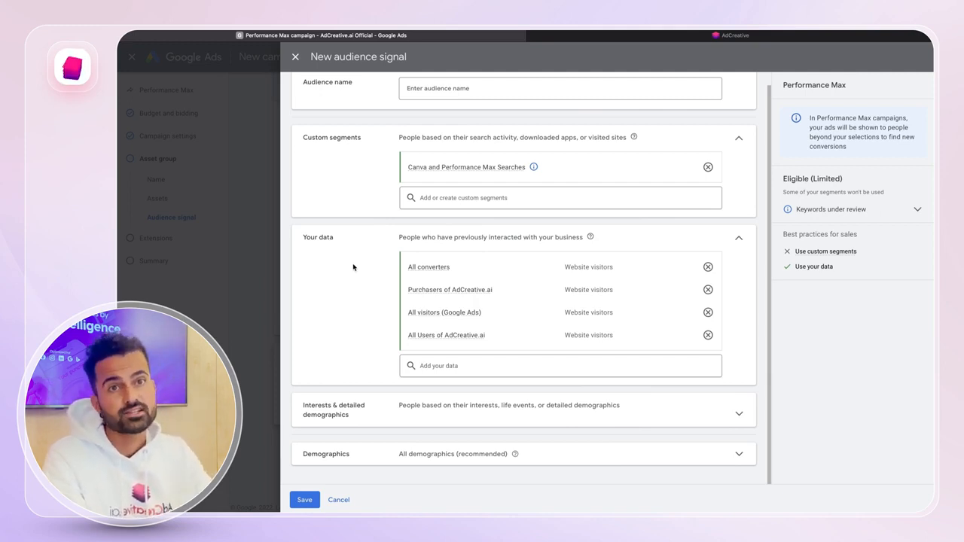
- Search the interests and detailed demographics for "advertising" and add the in-market segments Web Advertising Services and Advertising
{"action": "left_click", "coordinate": [387, 400]}
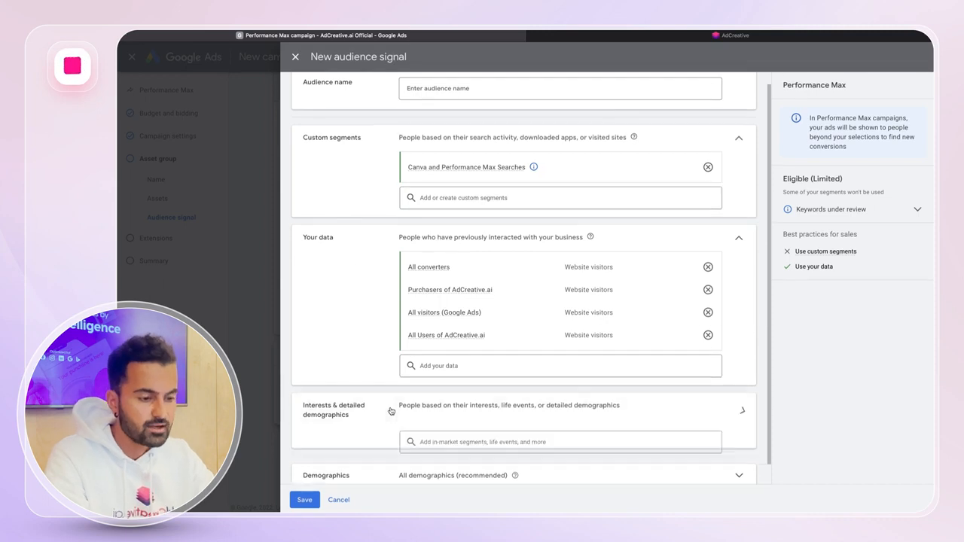
{"action": "scroll", "coordinate": [379, 326], "scroll_direction": "down", "scroll_amount": 1}
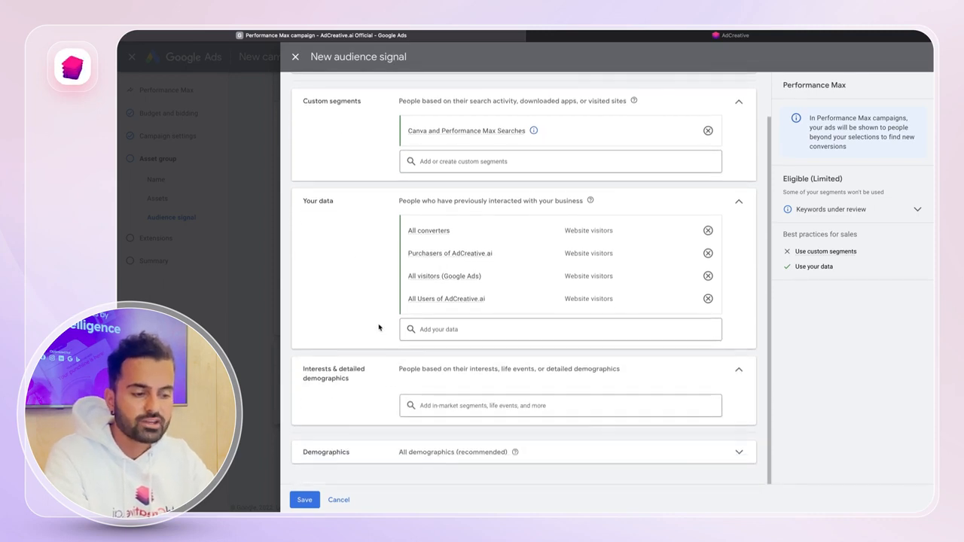
{"action": "left_click", "coordinate": [448, 407]}
{"action": "type", "text": "advertiser"}
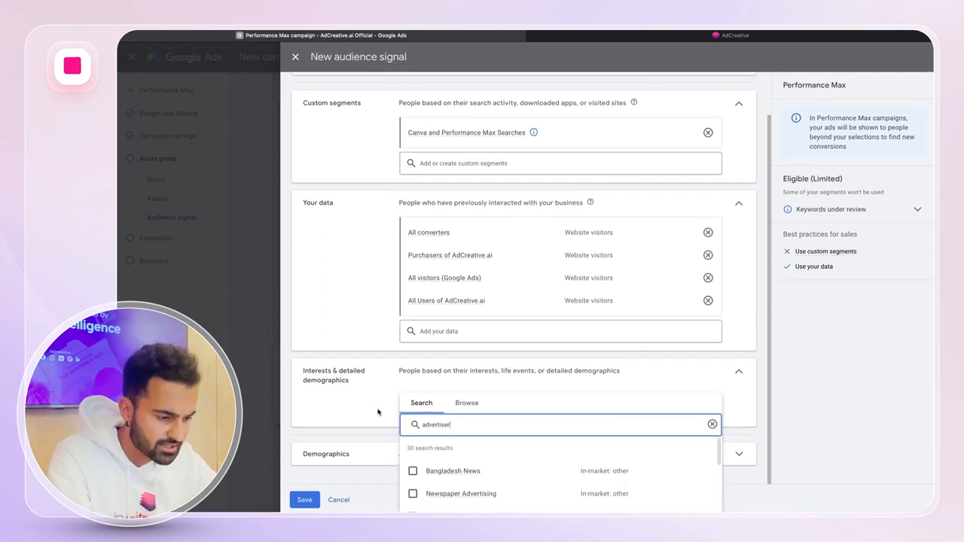
{"action": "key", "text": "alt+BackSpace"}
{"action": "type", "text": "advertising"}
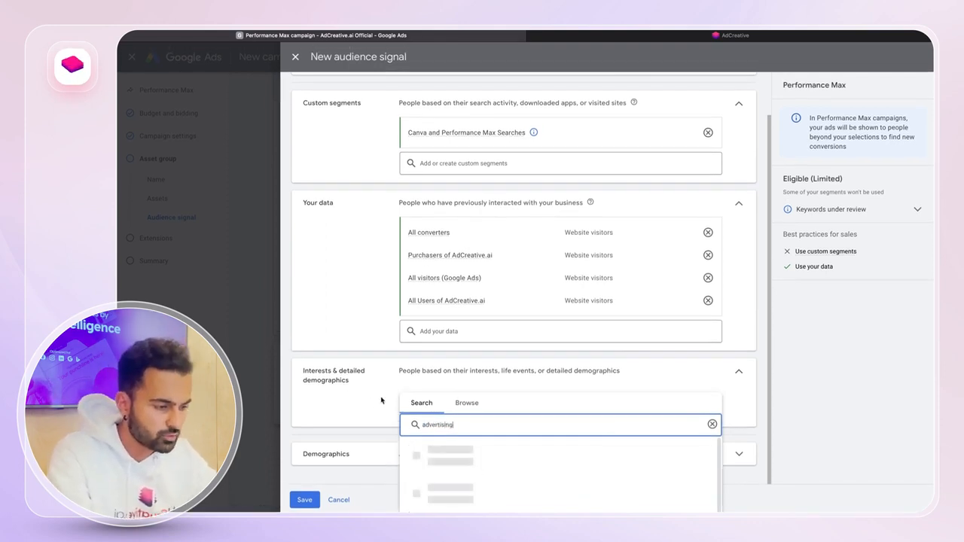
{"action": "mouse_move", "coordinate": [480, 472]}
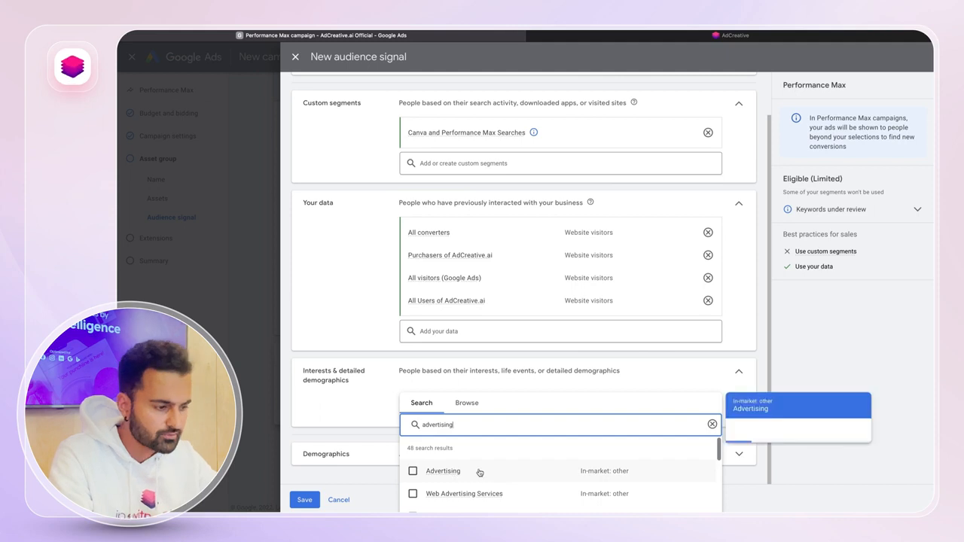
{"action": "left_click", "coordinate": [412, 494]}
{"action": "left_click", "coordinate": [413, 394]}
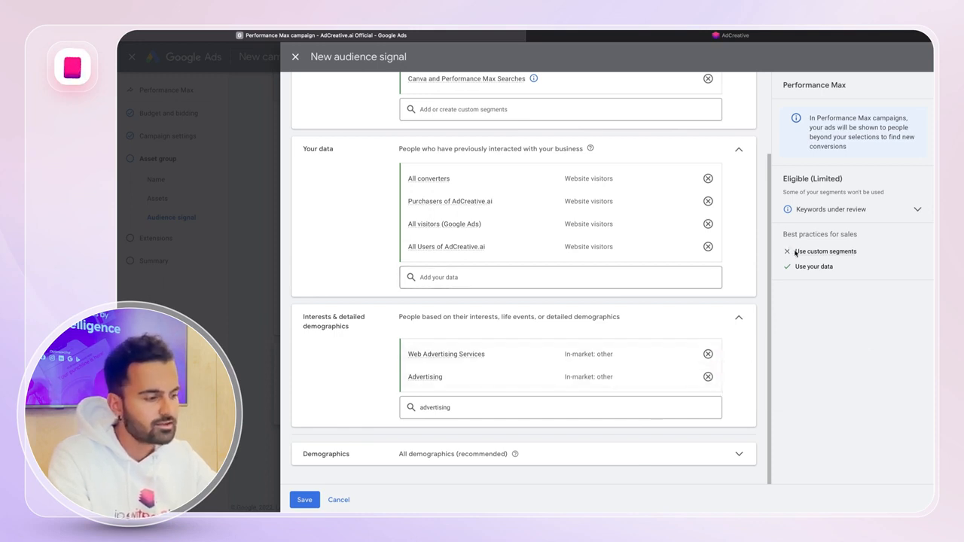
- Check the custom segments best practice and add the existing Competitors + Ad Tools custom segment to the signal
{"action": "scroll", "coordinate": [577, 384], "scroll_direction": "up", "scroll_amount": 2}
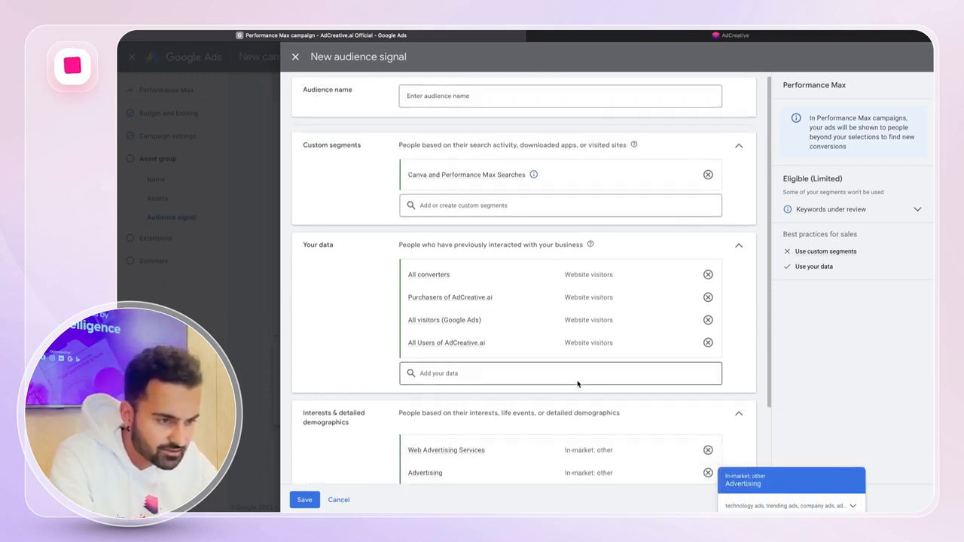
{"action": "scroll", "coordinate": [577, 380], "scroll_direction": "up", "scroll_amount": 1}
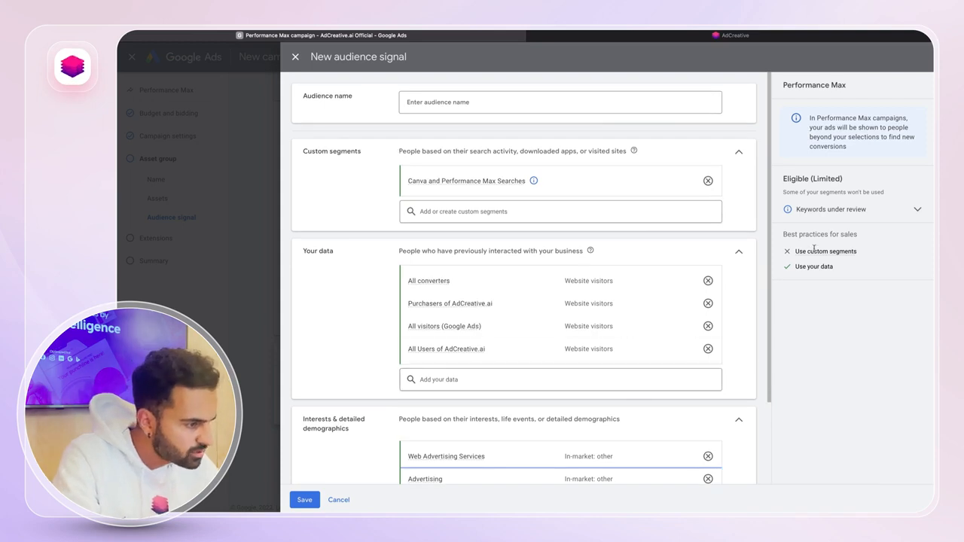
{"action": "mouse_move", "coordinate": [813, 249]}
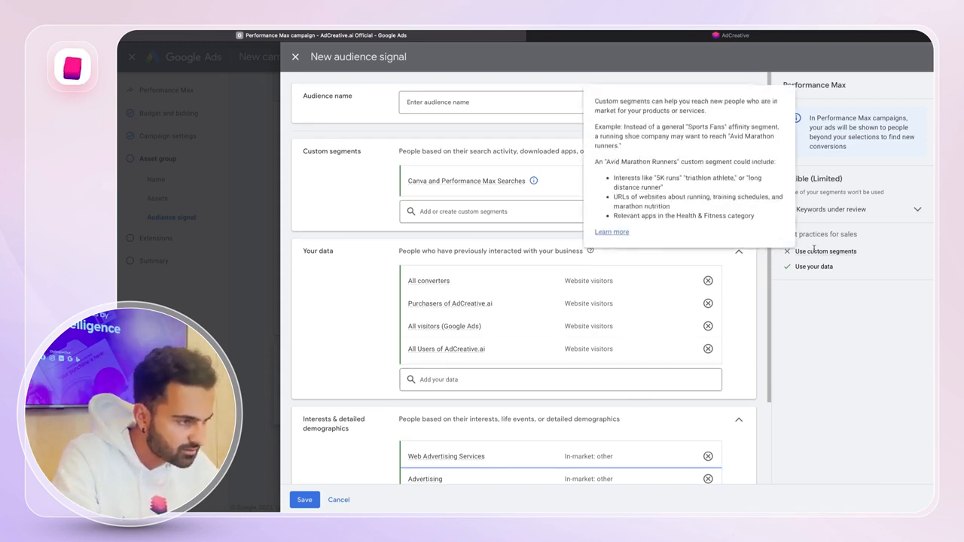
{"action": "left_click", "coordinate": [497, 211]}
{"action": "mouse_move", "coordinate": [501, 189]}
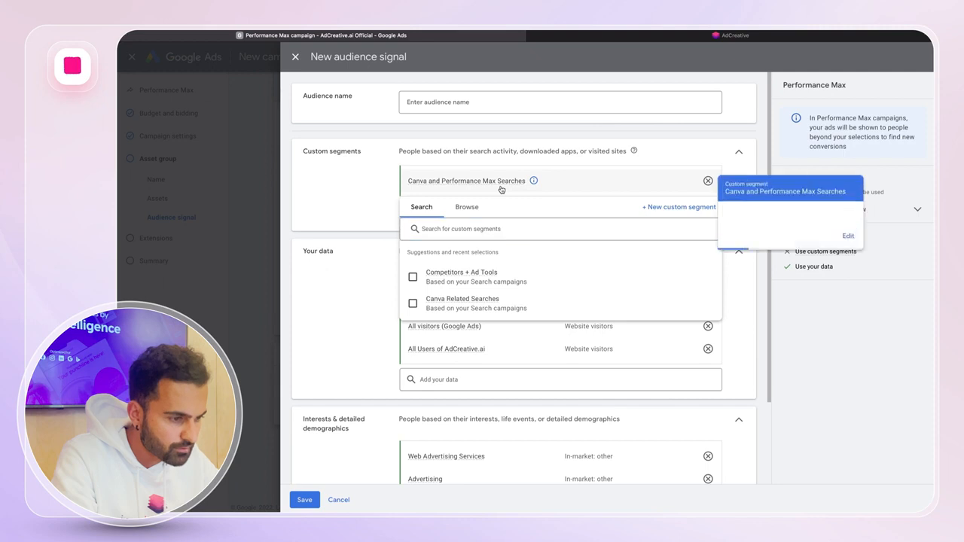
{"action": "left_click", "coordinate": [413, 277]}
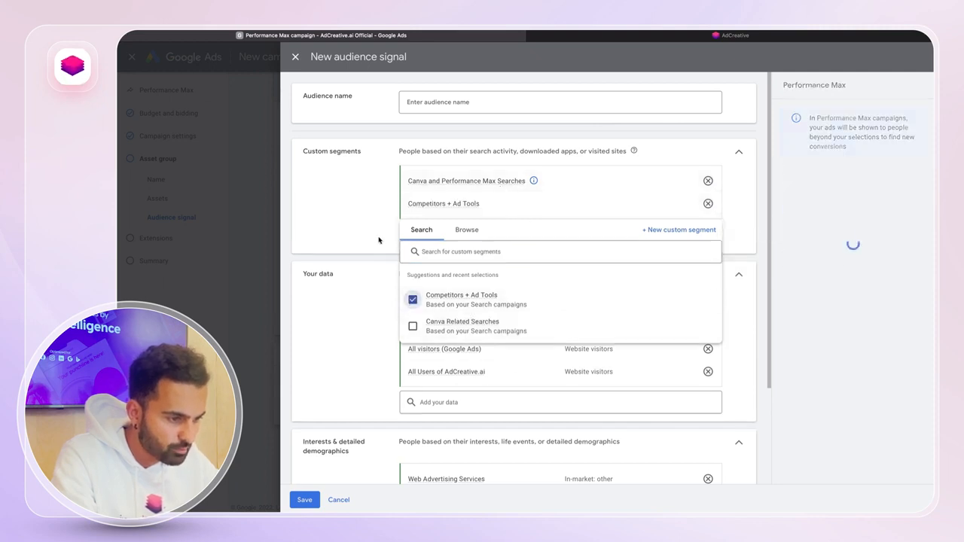
{"action": "left_click", "coordinate": [378, 240]}
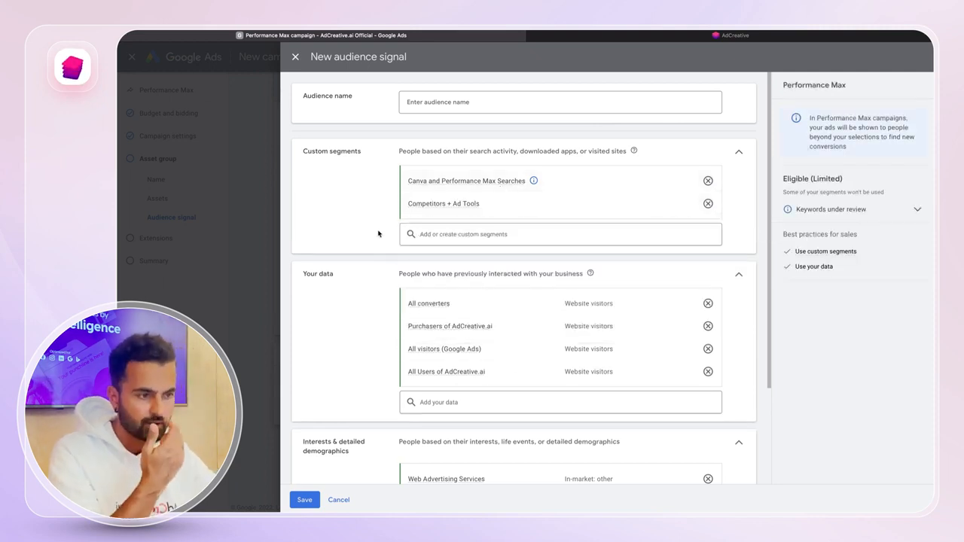
- Name the audience "Audience #1" and save the new audience signal
{"action": "scroll", "coordinate": [379, 233], "scroll_direction": "down", "scroll_amount": 3}
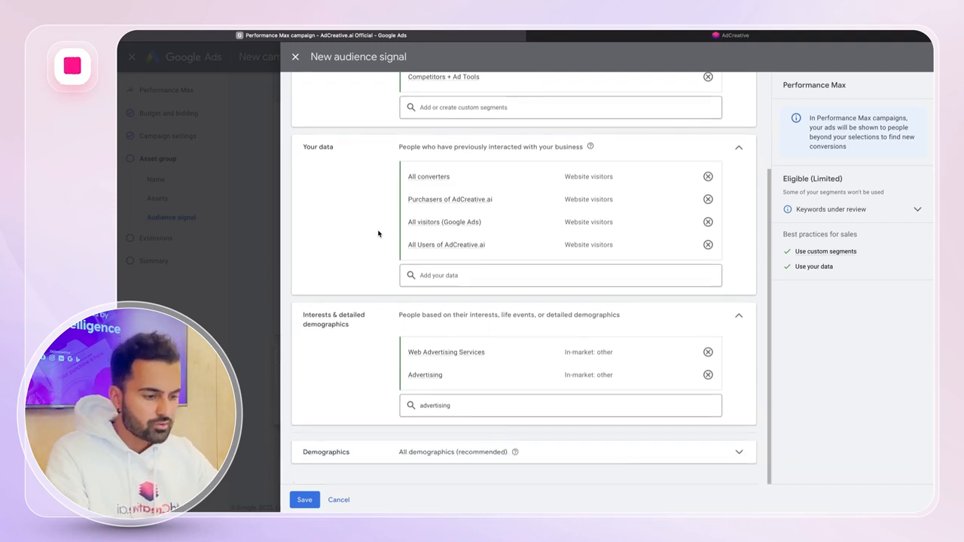
{"action": "scroll", "coordinate": [347, 410], "scroll_direction": "up", "scroll_amount": 3}
{"action": "left_click", "coordinate": [436, 101]}
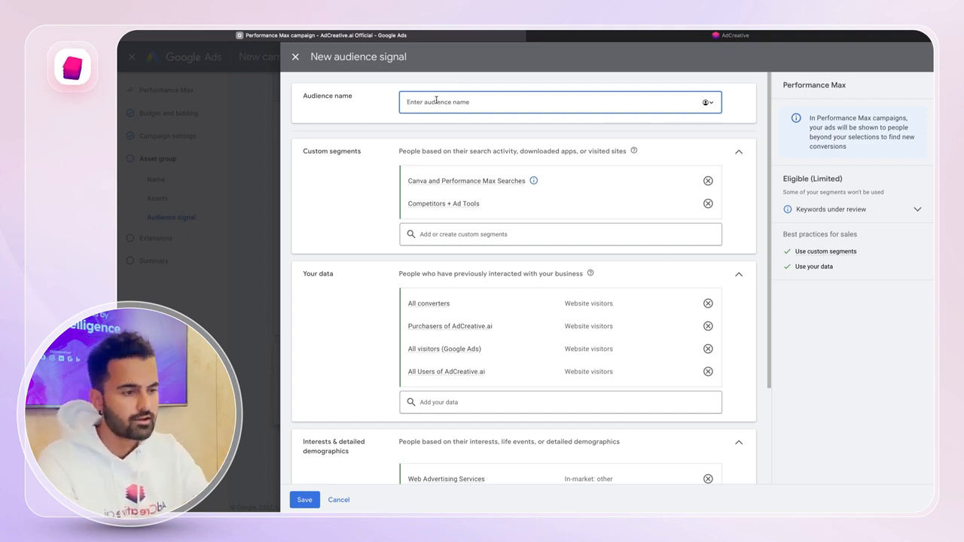
{"action": "type", "text": "Aud"}
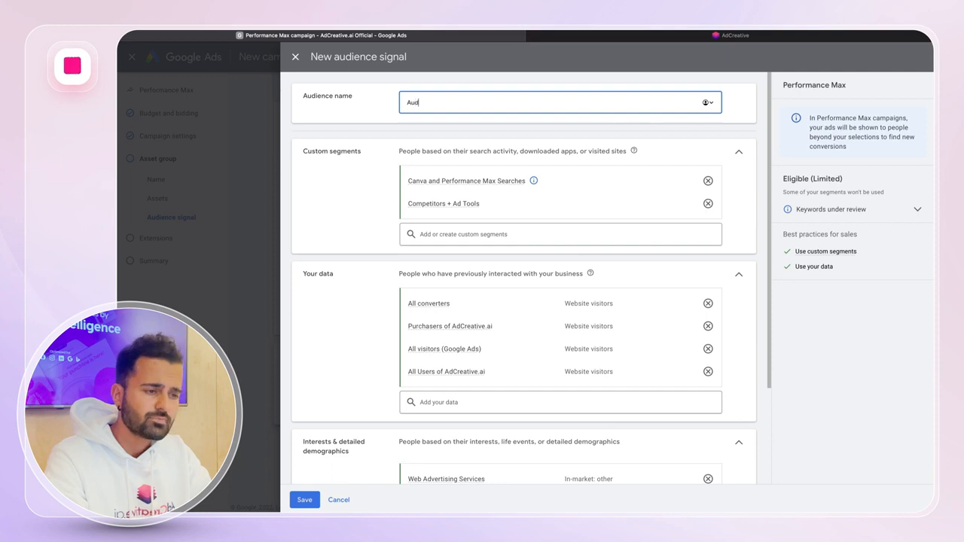
{"action": "type", "text": "ience #1"}
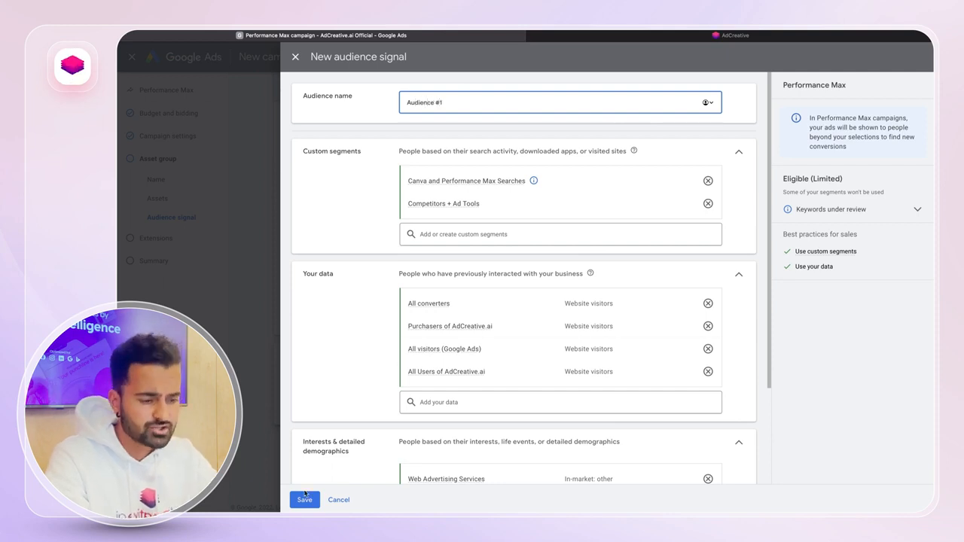
{"action": "left_click", "coordinate": [305, 501]}
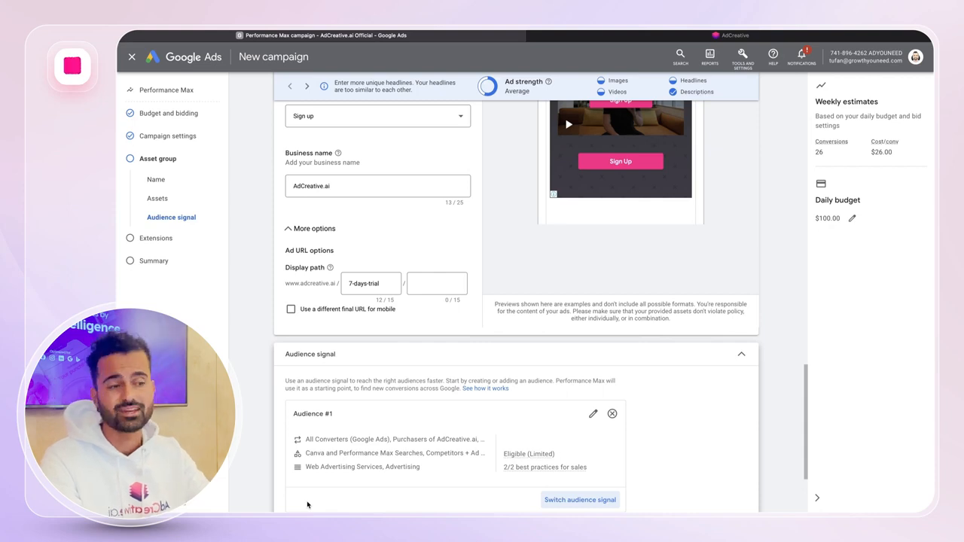
- Continue from the asset group through the extensions, keeping account-level sitelinks, and review the campaign summary
{"action": "scroll", "coordinate": [307, 497], "scroll_direction": "down", "scroll_amount": 3}
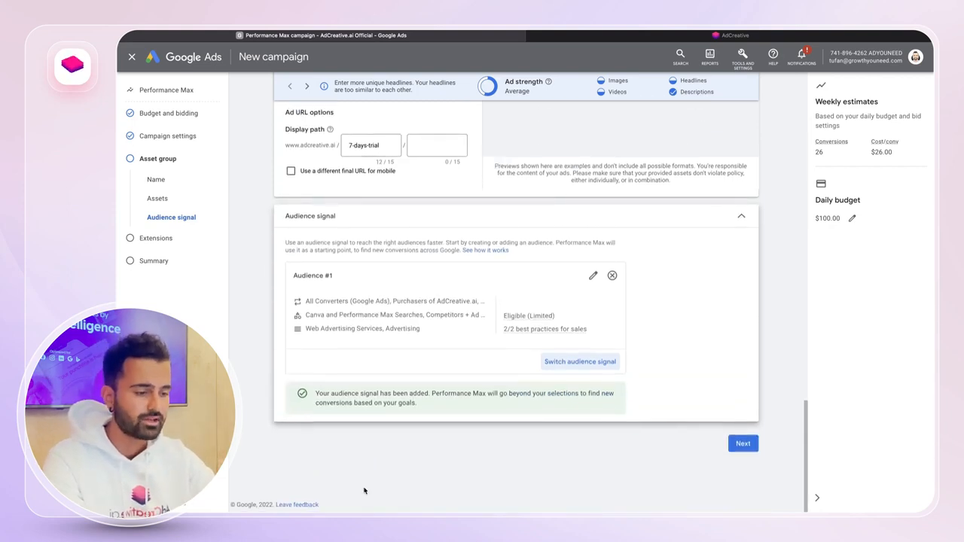
{"action": "left_click", "coordinate": [743, 447]}
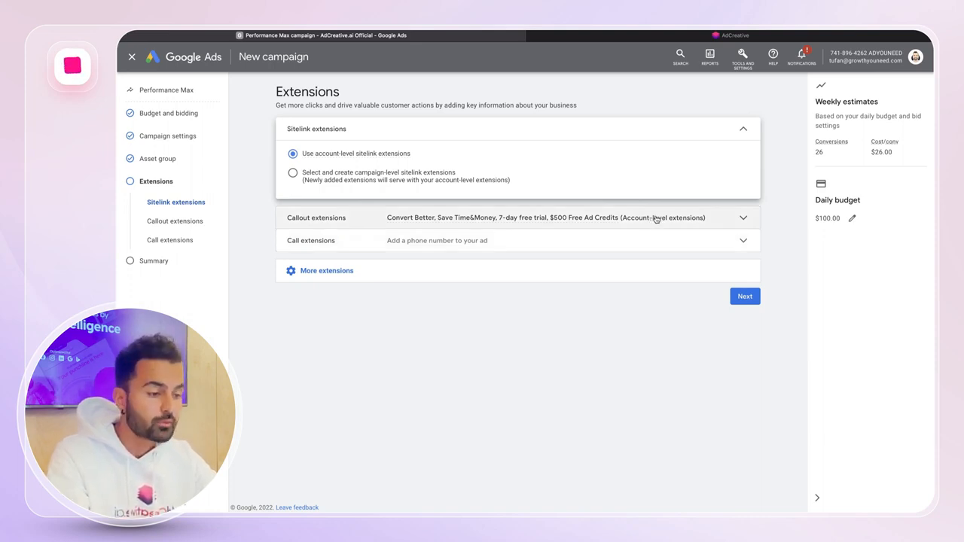
{"action": "left_click", "coordinate": [744, 297]}
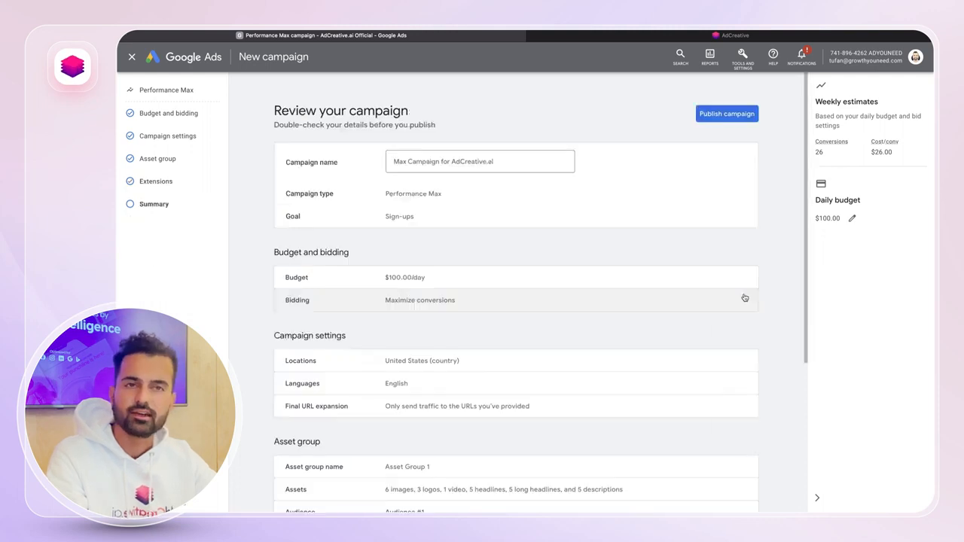
{"action": "scroll", "coordinate": [690, 138], "scroll_direction": "down", "scroll_amount": 5}
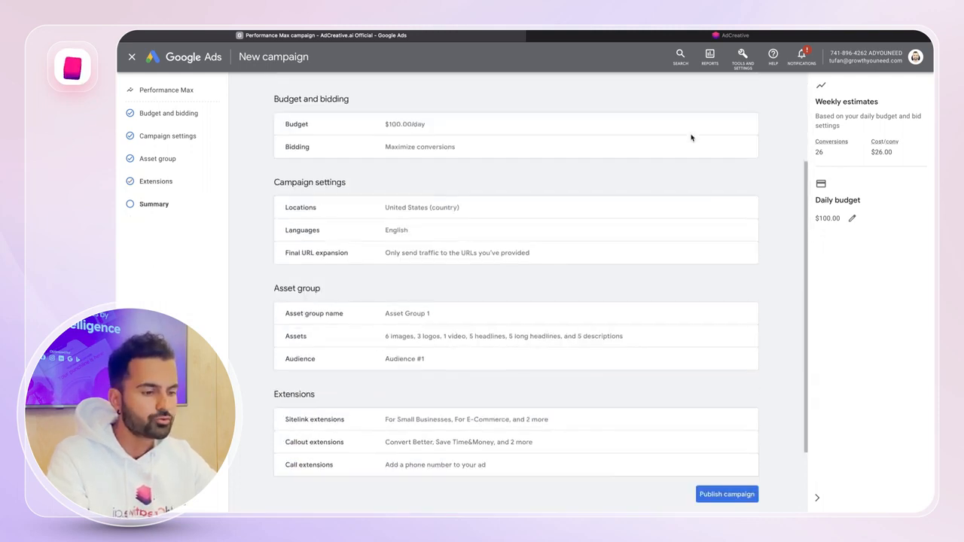
{"action": "scroll", "coordinate": [690, 138], "scroll_direction": "up", "scroll_amount": 5}
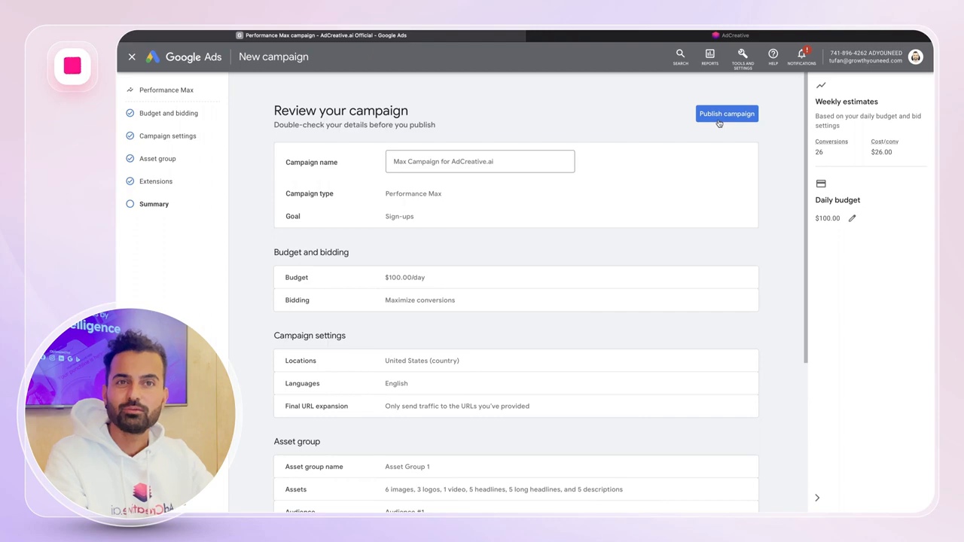
- Switch to AdCreative.ai, close the other sizes dialog and view the brand's text projects and creative projects
{"action": "left_click", "coordinate": [685, 37]}
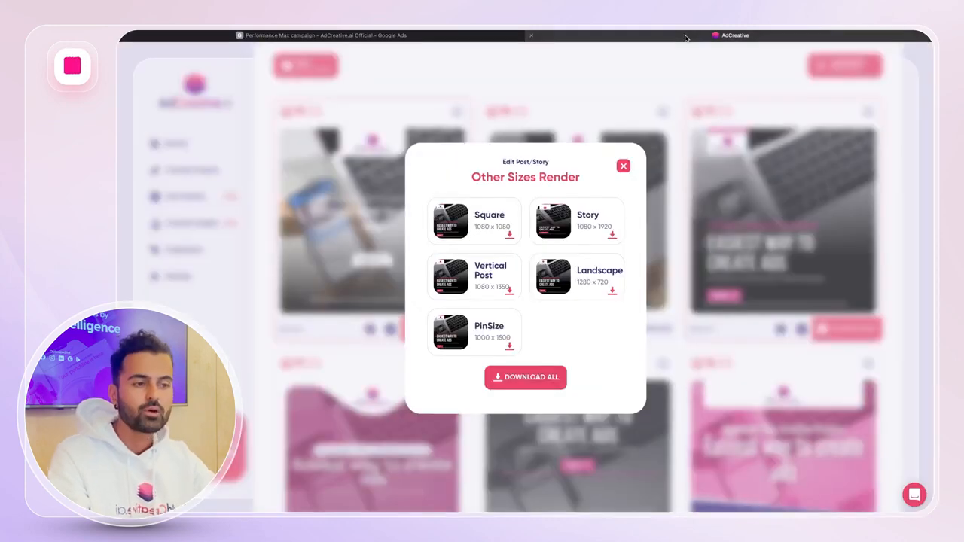
{"action": "left_click", "coordinate": [623, 166]}
{"action": "left_click", "coordinate": [188, 197]}
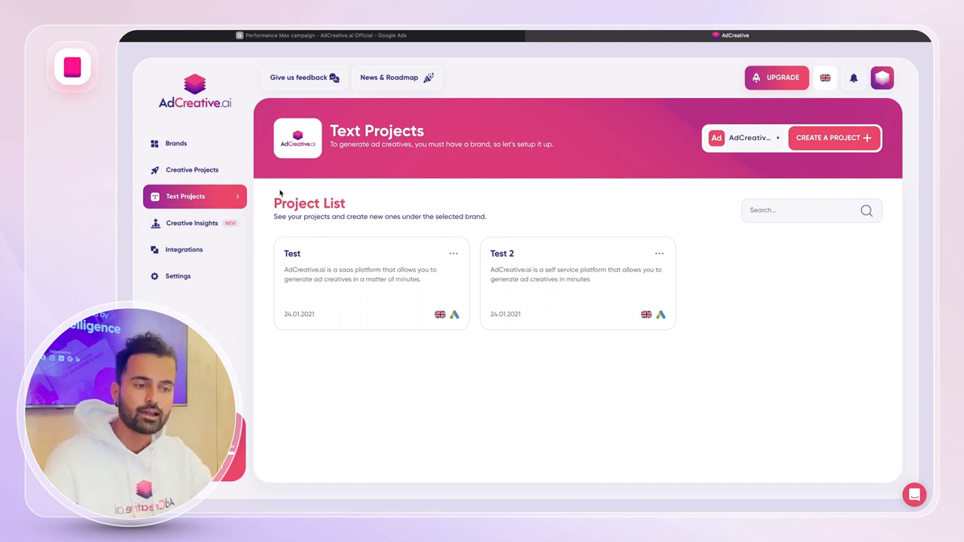
{"action": "left_click", "coordinate": [208, 172]}
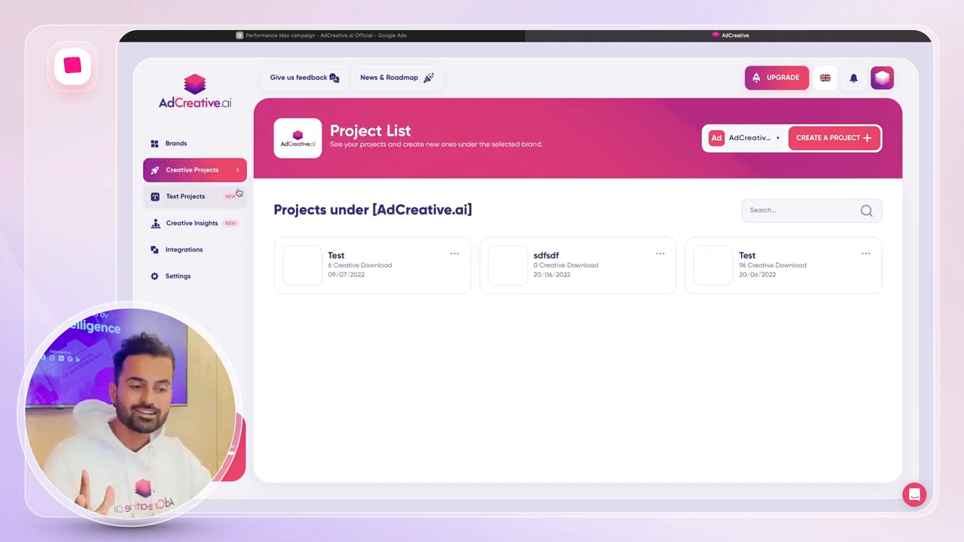